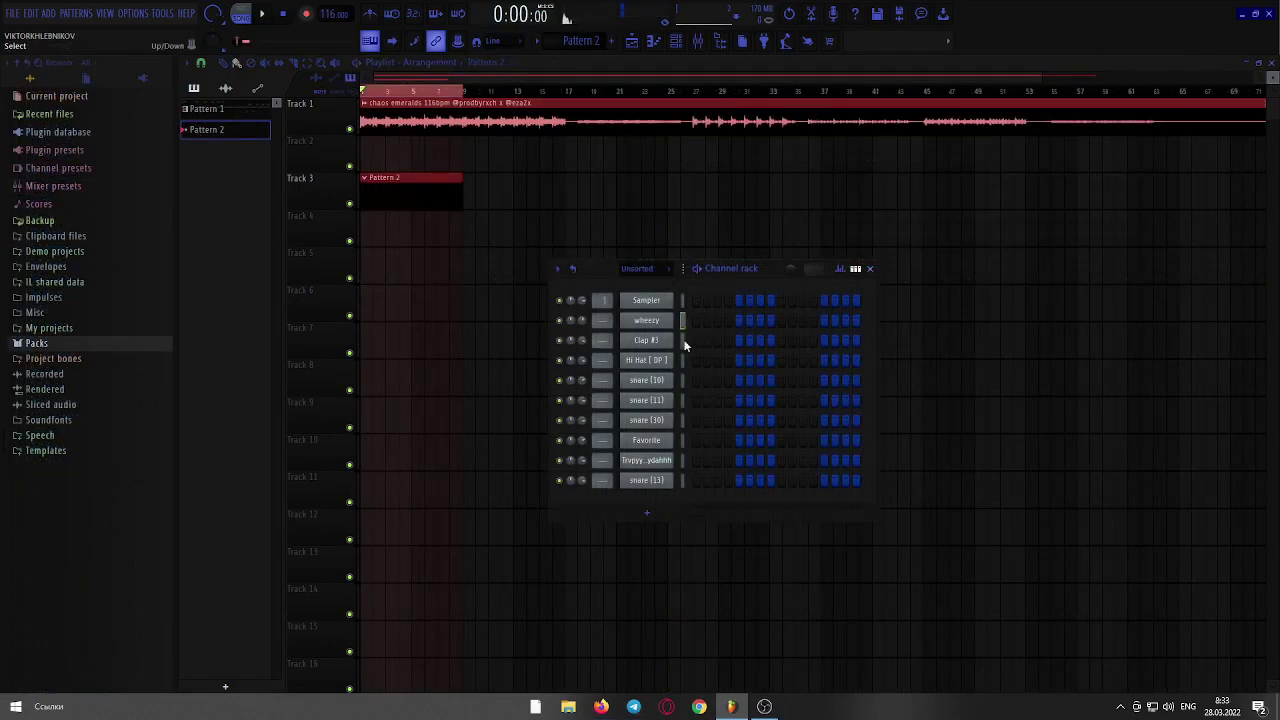
- Audition the snare and percussion samples loaded in the channel rack
{"action": "left_click", "coordinate": [682, 422]}
{"action": "key", "text": "z"}
{"action": "left_click", "coordinate": [682, 441]}
{"action": "key", "text": "z"}
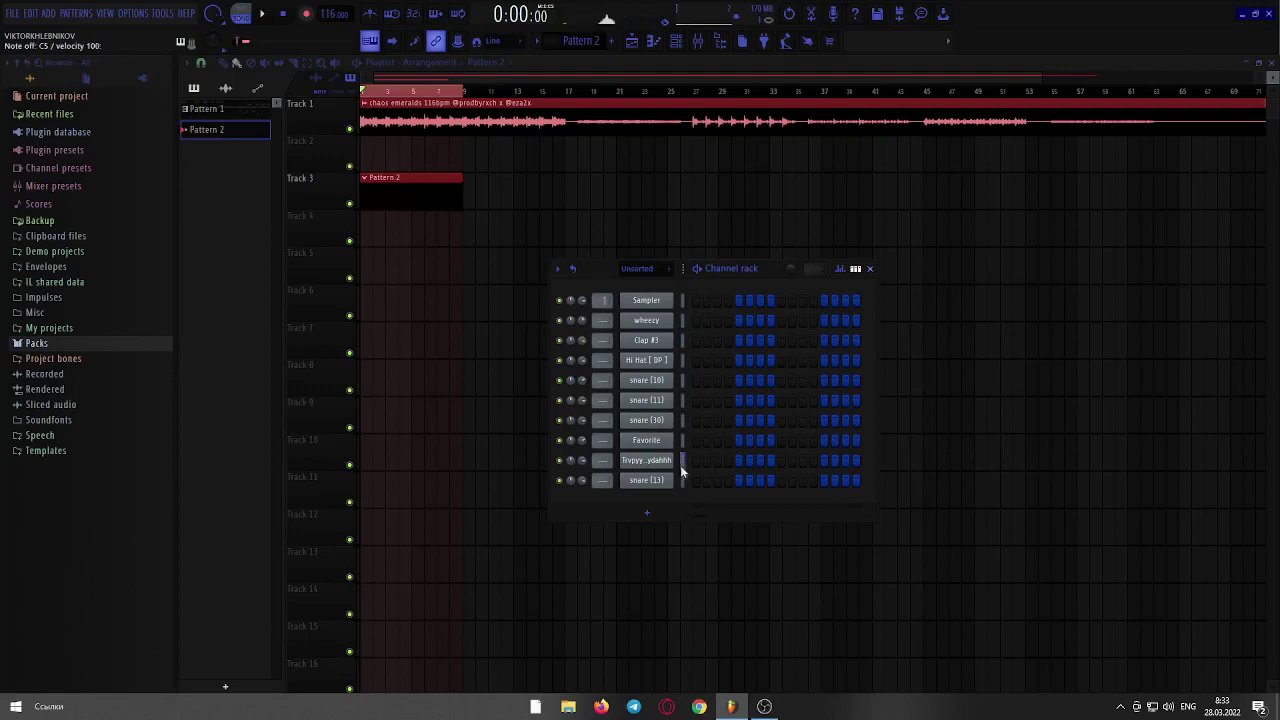
- Open the mixer and inspect the Fruity parametric EQ 2 and Fruity soft clipper effects on the master track
{"action": "left_click", "coordinate": [698, 41]}
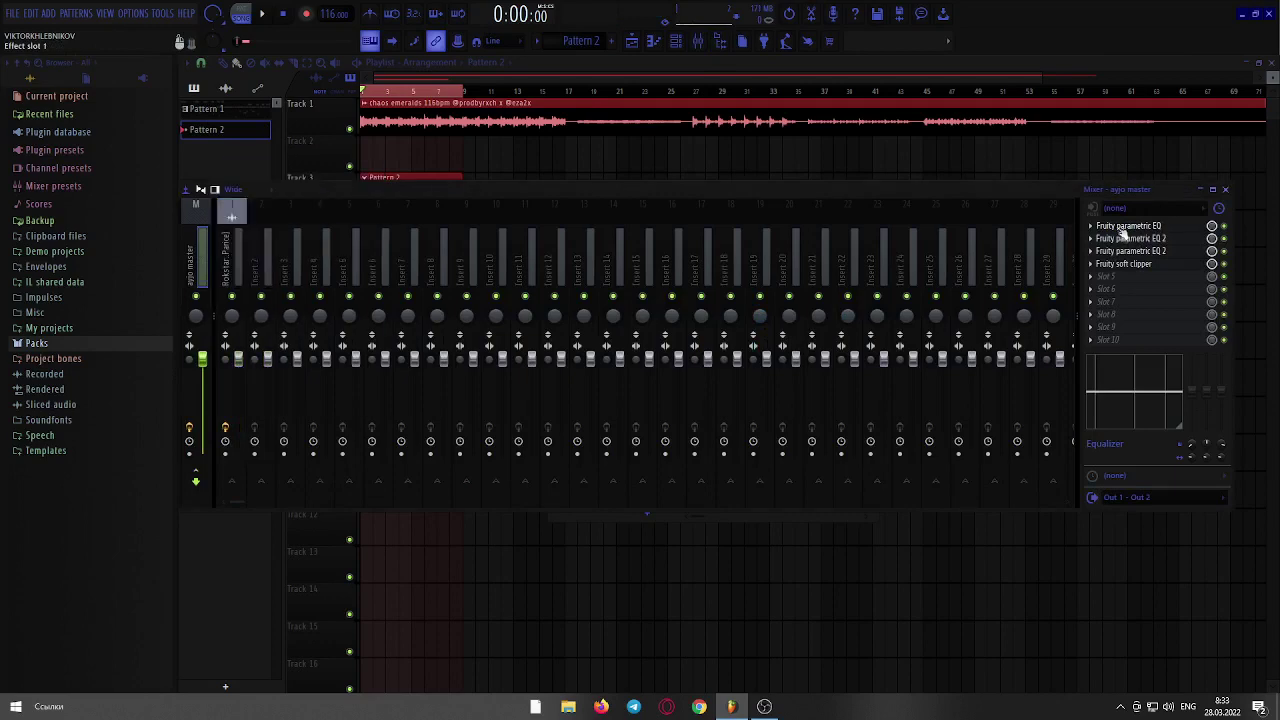
{"action": "left_click", "coordinate": [1122, 240]}
{"action": "left_click", "coordinate": [1122, 240]}
{"action": "left_click", "coordinate": [1124, 252]}
{"action": "left_click", "coordinate": [1124, 253]}
{"action": "left_click", "coordinate": [1126, 265]}
{"action": "left_click", "coordinate": [1126, 265]}
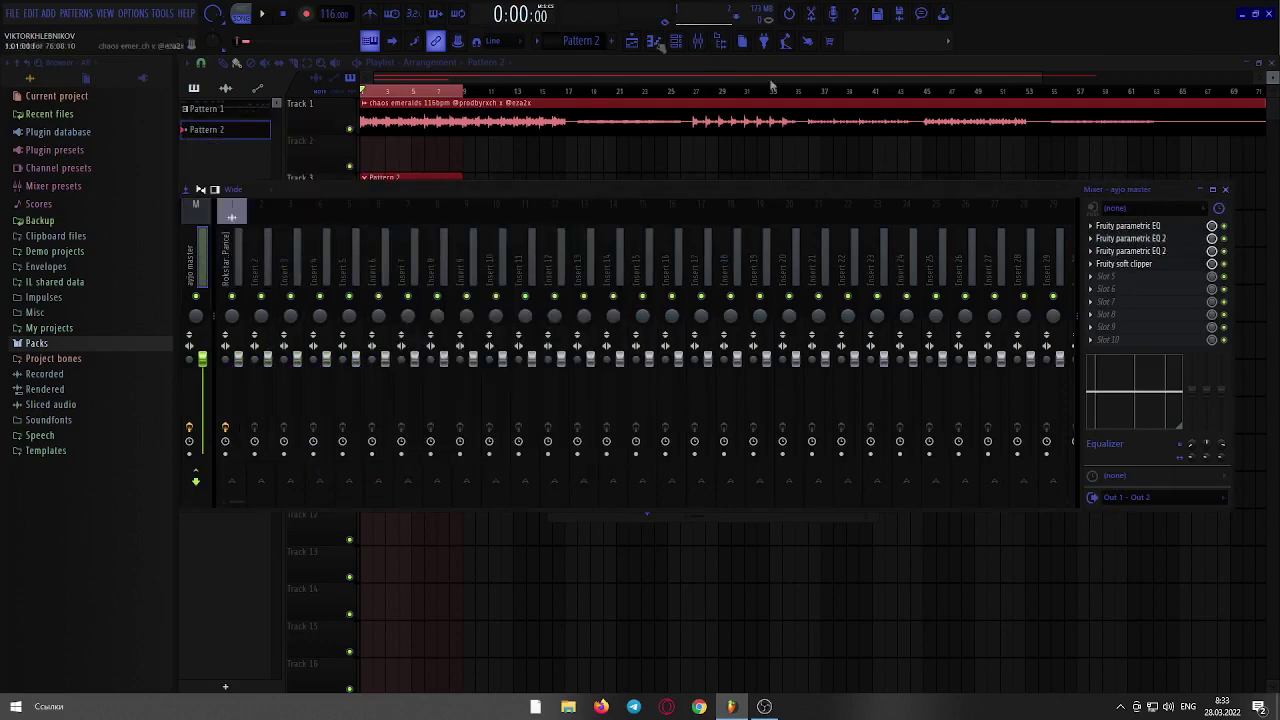
- Return to the channel rack, open the Clap #3 channel's piano roll and place a C5 clap on the third beat of each bar
{"action": "left_click", "coordinate": [484, 78]}
{"action": "left_click", "coordinate": [677, 41]}
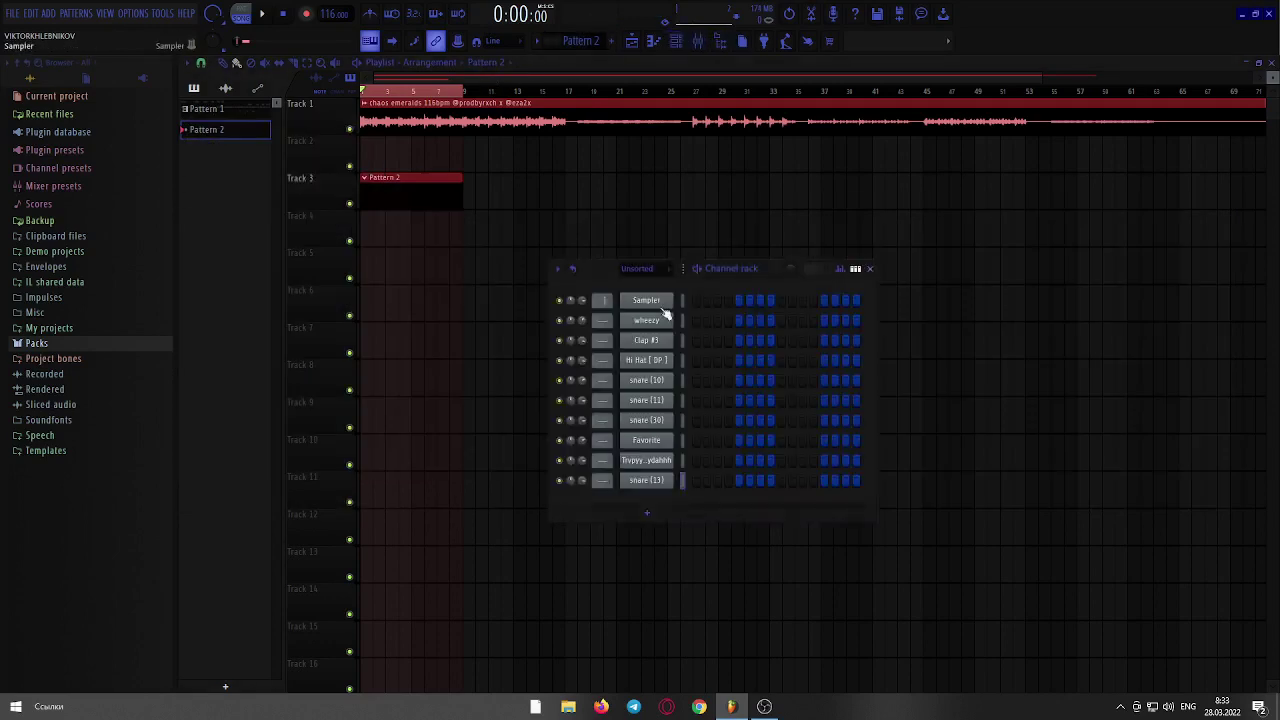
{"action": "right_click", "coordinate": [655, 345]}
{"action": "left_click", "coordinate": [727, 342]}
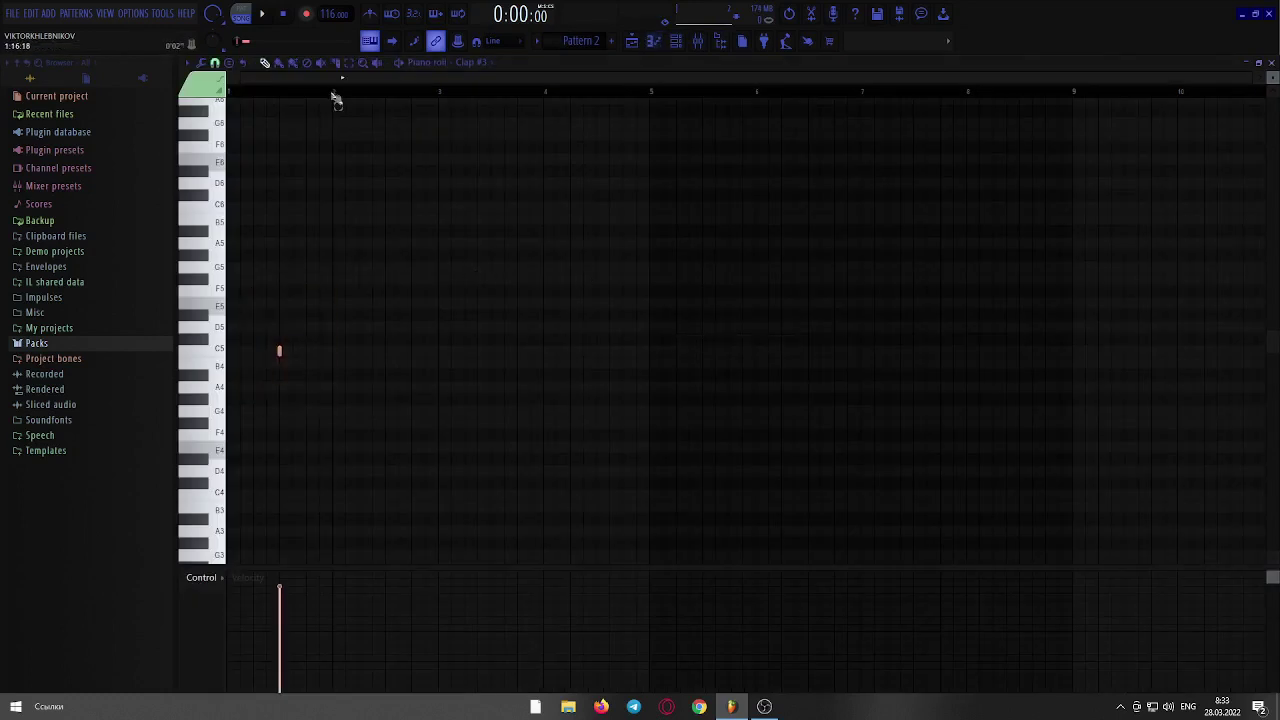
- Switch the piano roll to the Hi Hat [ DP ] channel and place a C5 note at the start of bar 1
{"action": "left_click", "coordinate": [468, 63]}
{"action": "left_click", "coordinate": [511, 151]}
{"action": "key", "text": "space"}
{"action": "key", "text": "space"}
{"action": "key", "text": "space"}
{"action": "left_click_drag", "start_coordinate": [1070, 77], "coordinate": [444, 99]}
{"action": "key", "text": "space"}
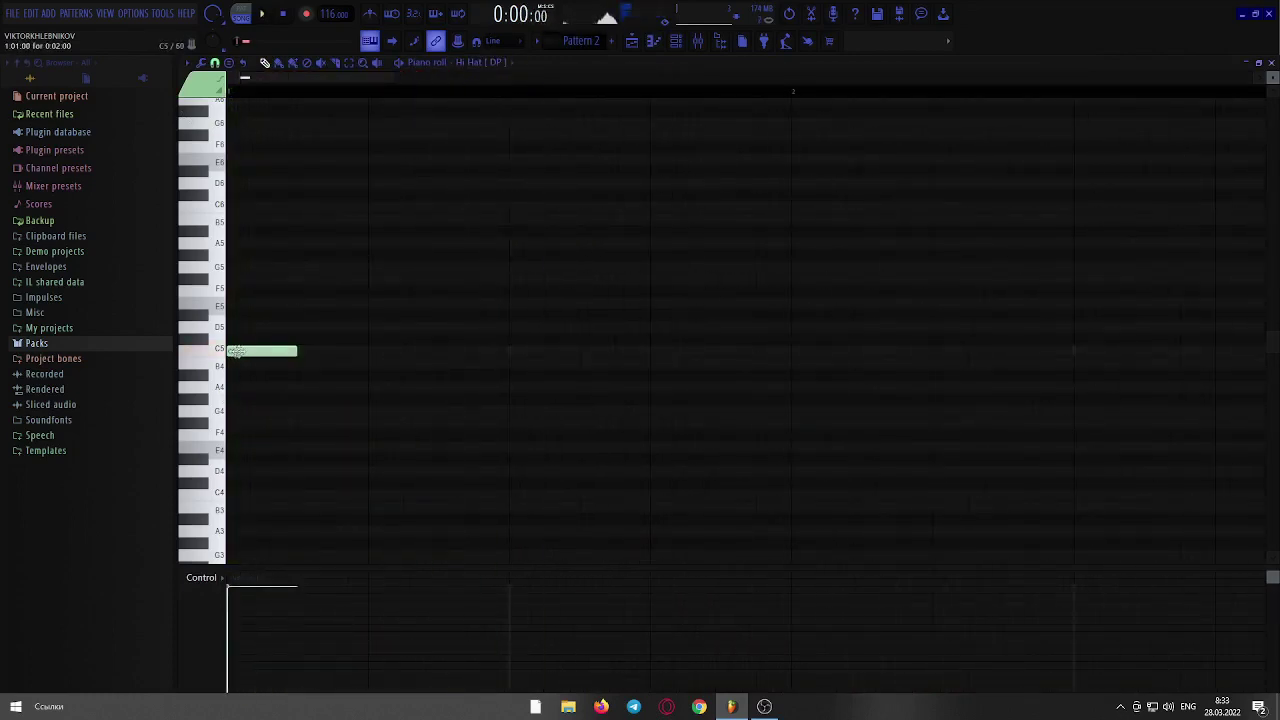
{"action": "key", "text": "space"}
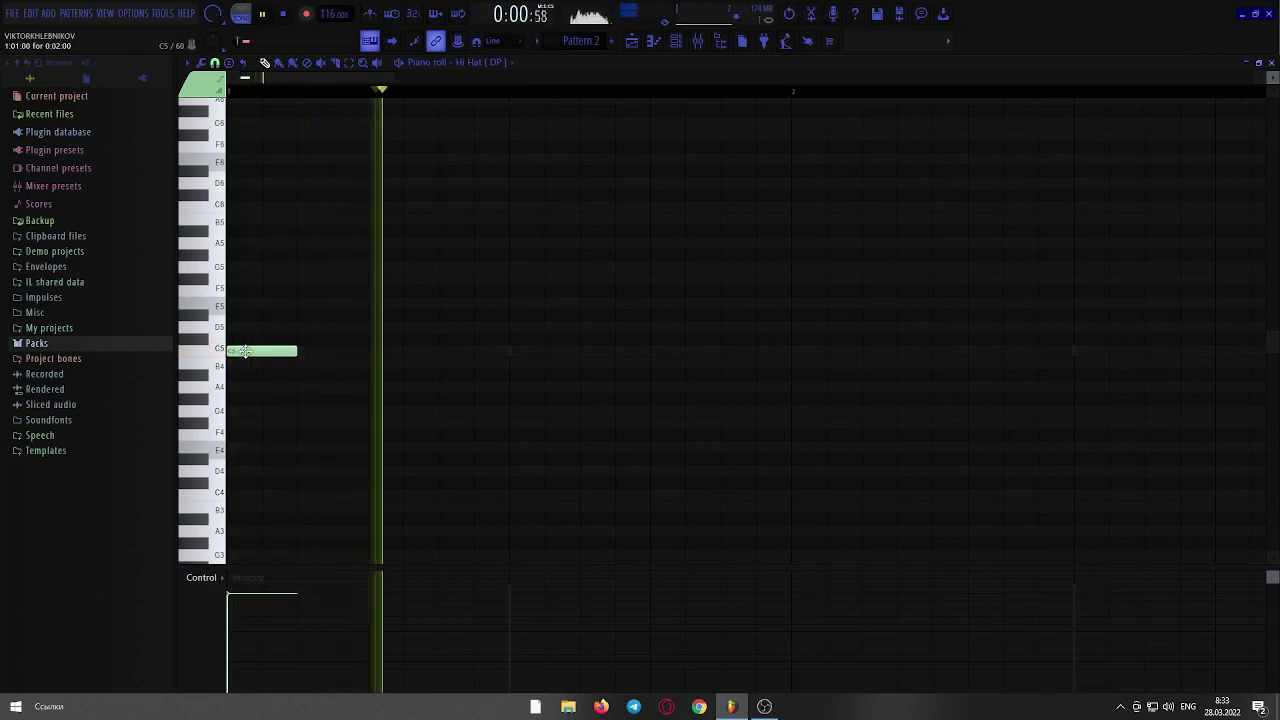
{"action": "key", "text": "space"}
{"action": "key", "text": "space"}
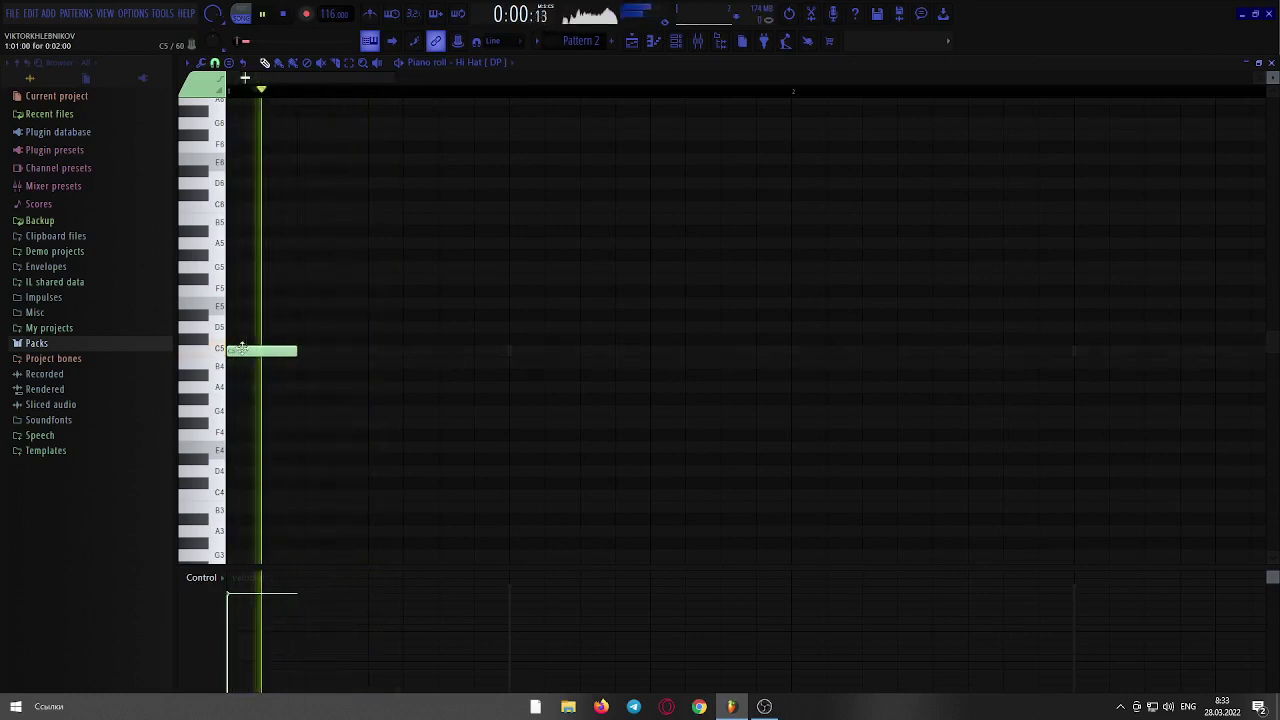
- Add C5 hi-hat notes on steps 2, 4, 7 and 8 of bar 1
{"action": "left_click", "coordinate": [285, 353]}
{"action": "key", "text": "space"}
{"action": "left_click", "coordinate": [343, 353]}
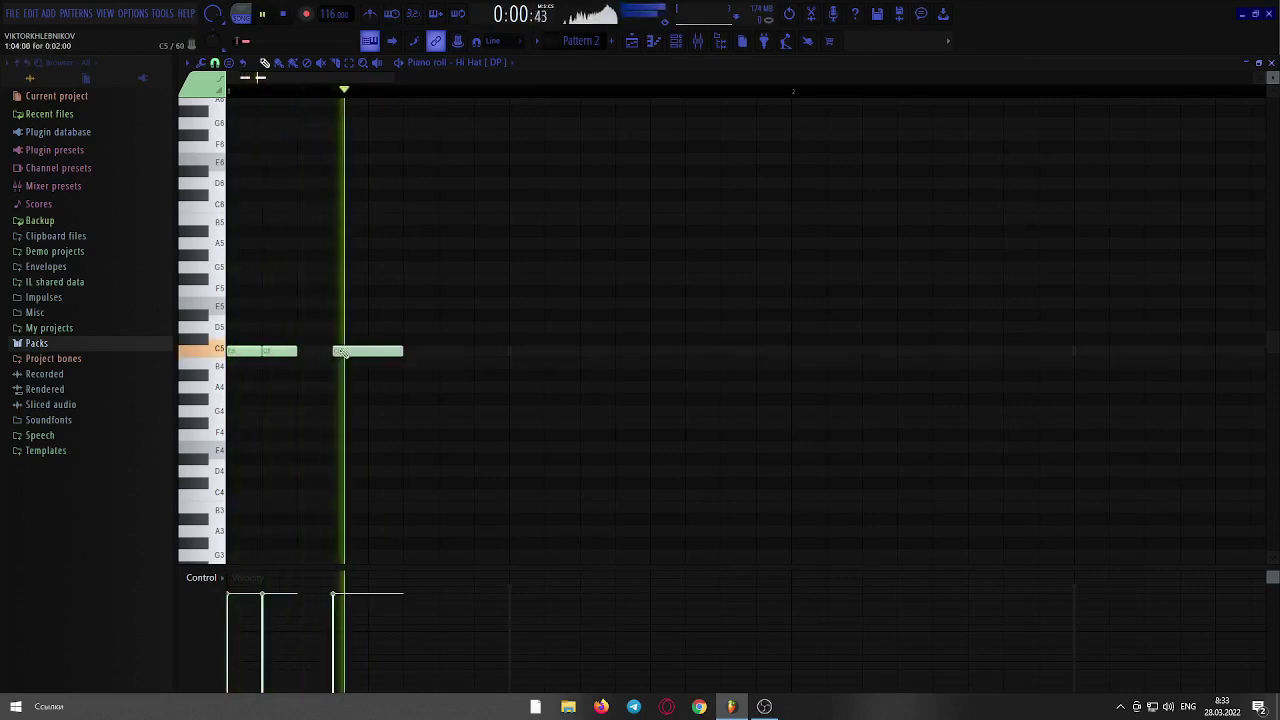
{"action": "left_click", "coordinate": [445, 352]}
{"action": "key", "text": "space"}
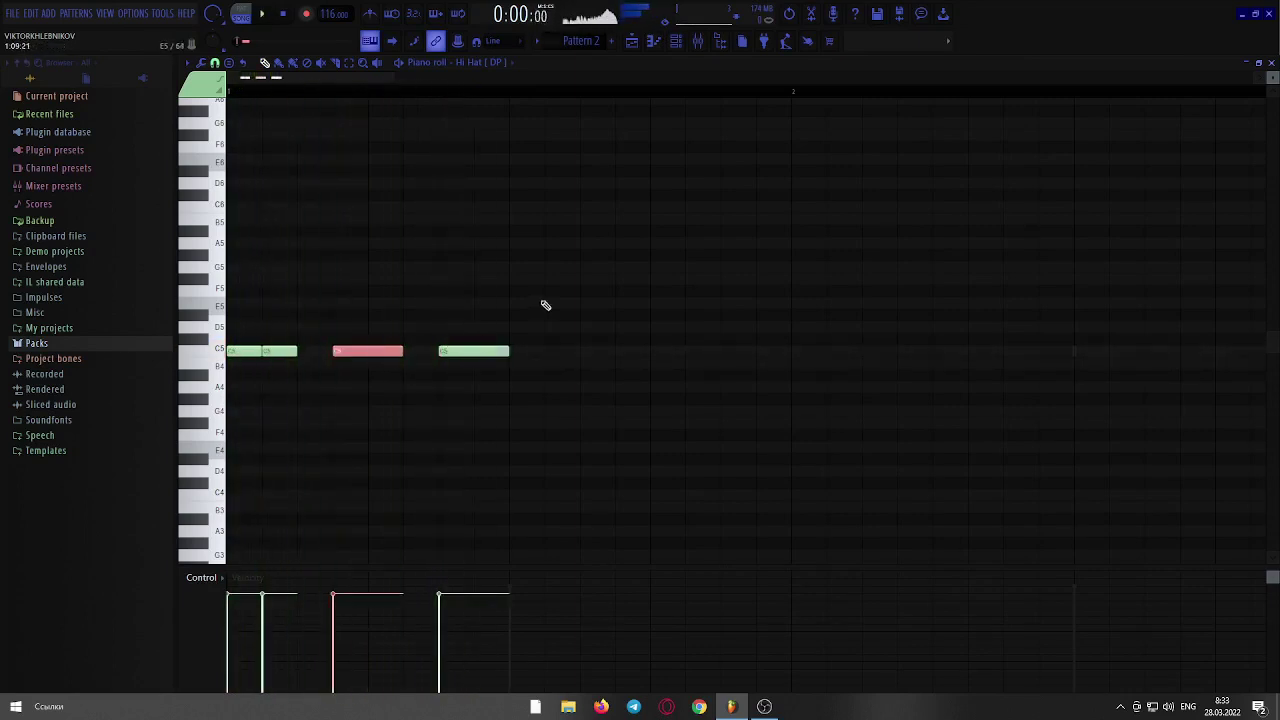
{"action": "key", "text": "space"}
{"action": "left_click", "coordinate": [475, 351]}
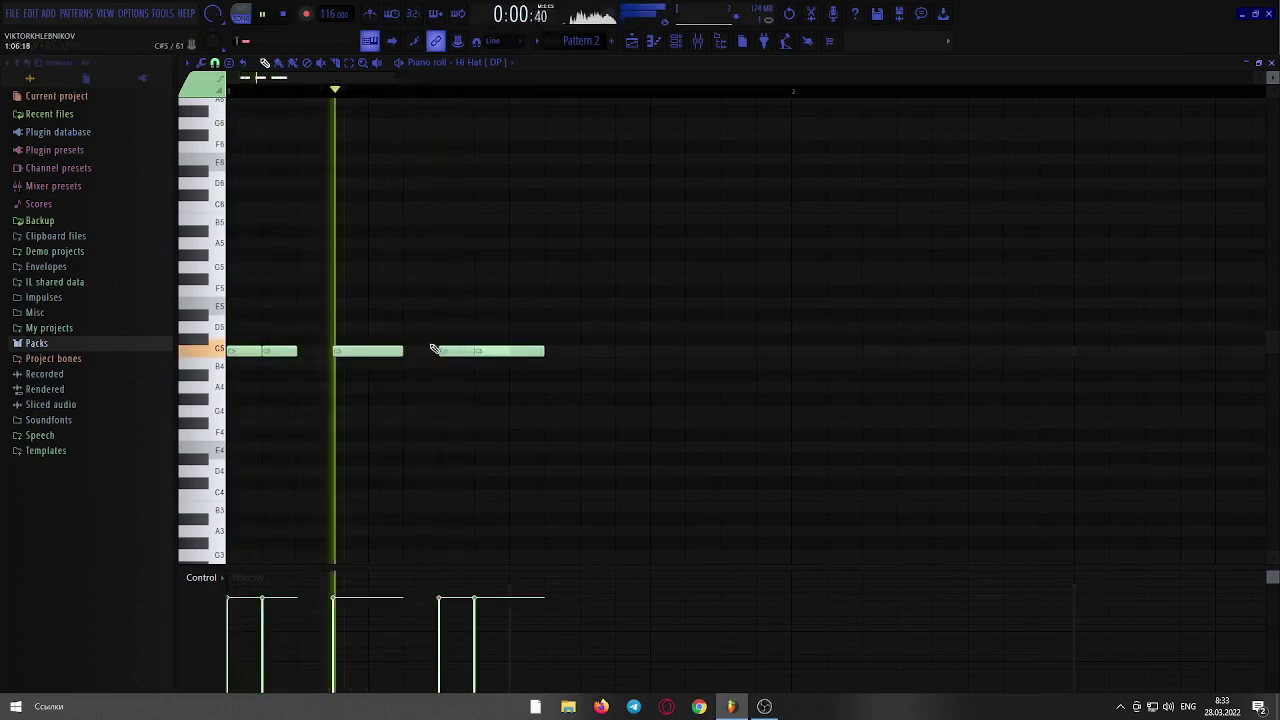
- Add a one-step D5 hi-hat on step 6 of bar 1 and remove the C5 note on step 8
{"action": "mouse_move", "coordinate": [431, 333]}
{"action": "left_mouse_down"}
{"action": "mouse_move", "coordinate": [425, 345]}
{"action": "mouse_move", "coordinate": [425, 327]}
{"action": "mouse_move", "coordinate": [434, 332]}
{"action": "left_mouse_up"}
{"action": "key", "text": "space"}
{"action": "key", "text": "space"}
{"action": "key", "text": "space"}
{"action": "key", "text": "space"}
{"action": "left_click_drag", "start_coordinate": [526, 352], "coordinate": [485, 357]}
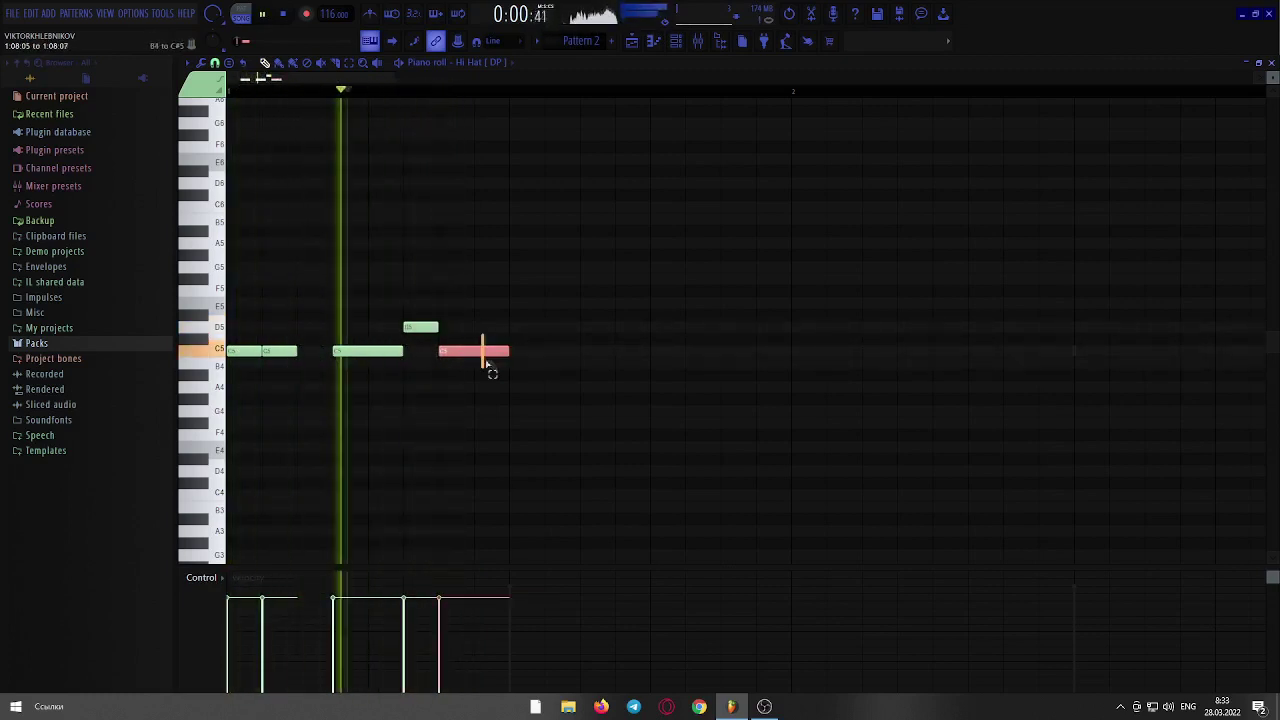
{"action": "key", "text": "space"}
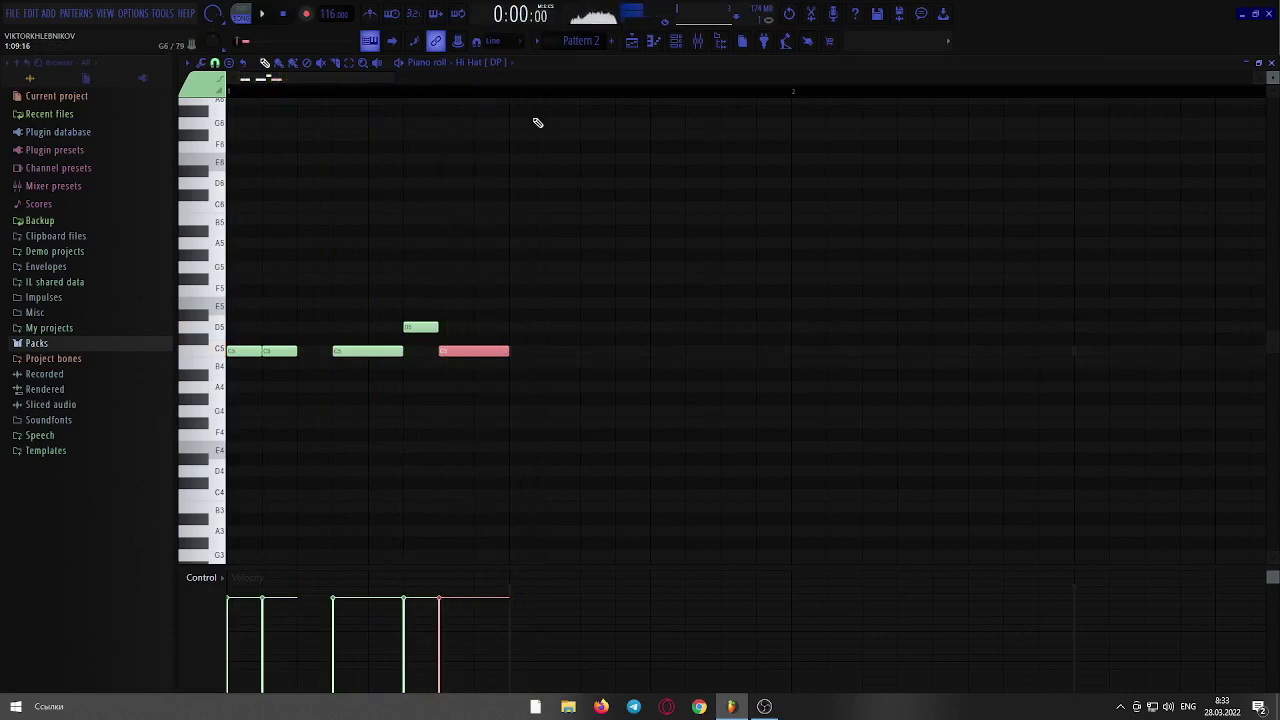
- Duplicate the first half-bar of hi-hats into the second half of bar 1 and play it back
{"action": "key", "text": "space"}
{"action": "left_click_drag", "start_coordinate": [595, 248], "coordinate": [229, 414]}
{"action": "key", "text": "ctrl+b"}
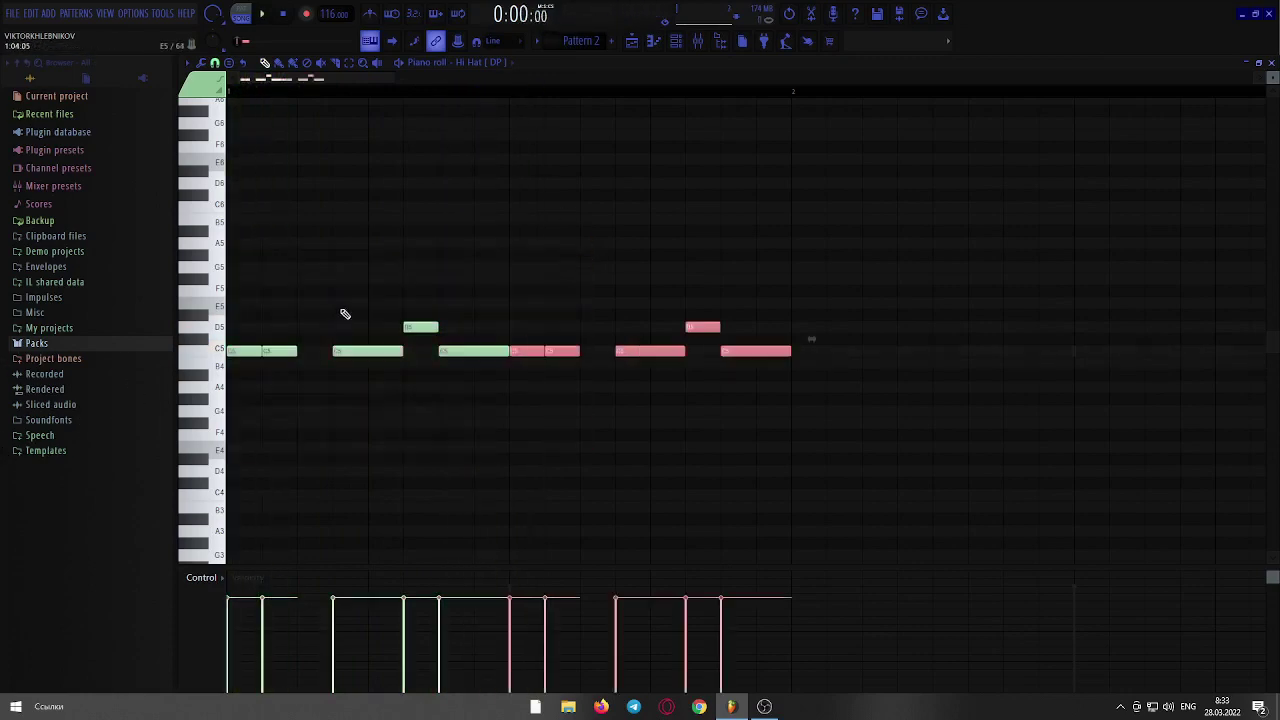
{"action": "key", "text": "space"}
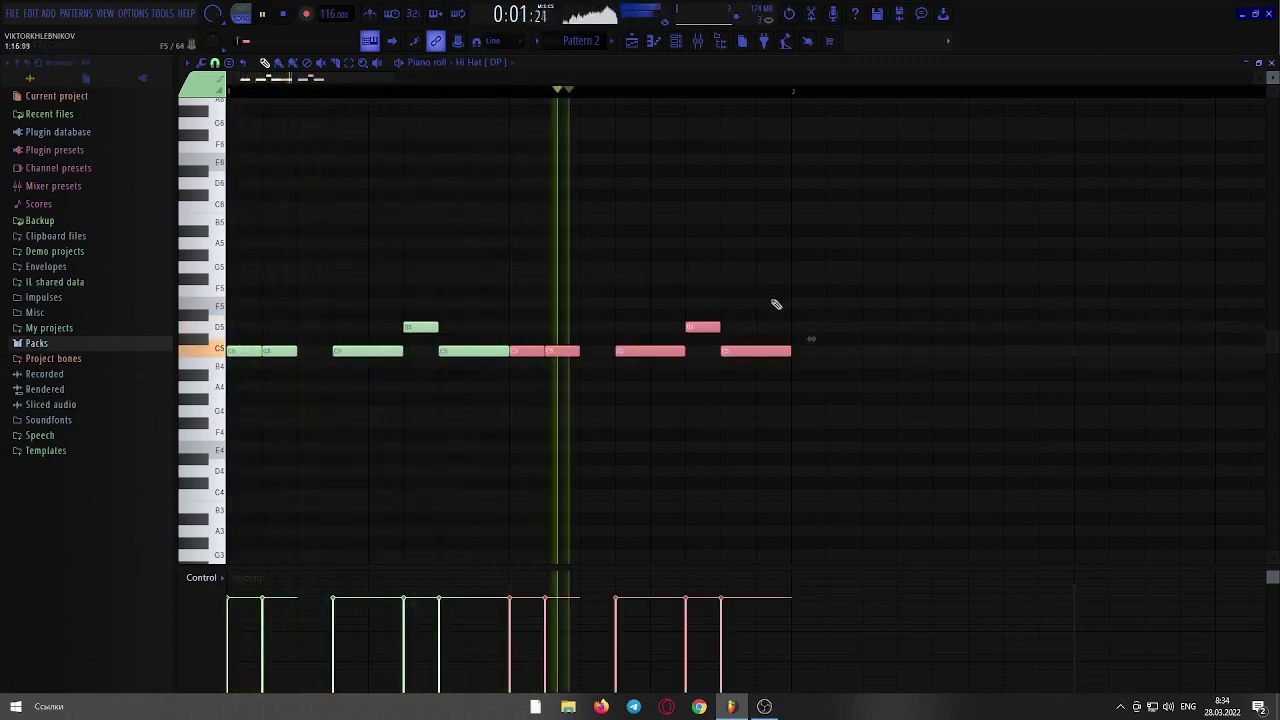
- In the second half of bar 1, move the second hi-hat to step 11 and lower the D5 note to C5
{"action": "right_click", "coordinate": [562, 351]}
{"action": "left_click", "coordinate": [535, 352], "text": "ctrl"}
{"action": "left_click_drag", "start_coordinate": [544, 352], "coordinate": [612, 358]}
{"action": "key", "text": "space"}
{"action": "key", "text": "space"}
{"action": "left_click", "coordinate": [631, 355]}
{"action": "key", "text": "space"}
{"action": "key", "text": "space"}
{"action": "left_click_drag", "start_coordinate": [712, 328], "coordinate": [686, 352]}
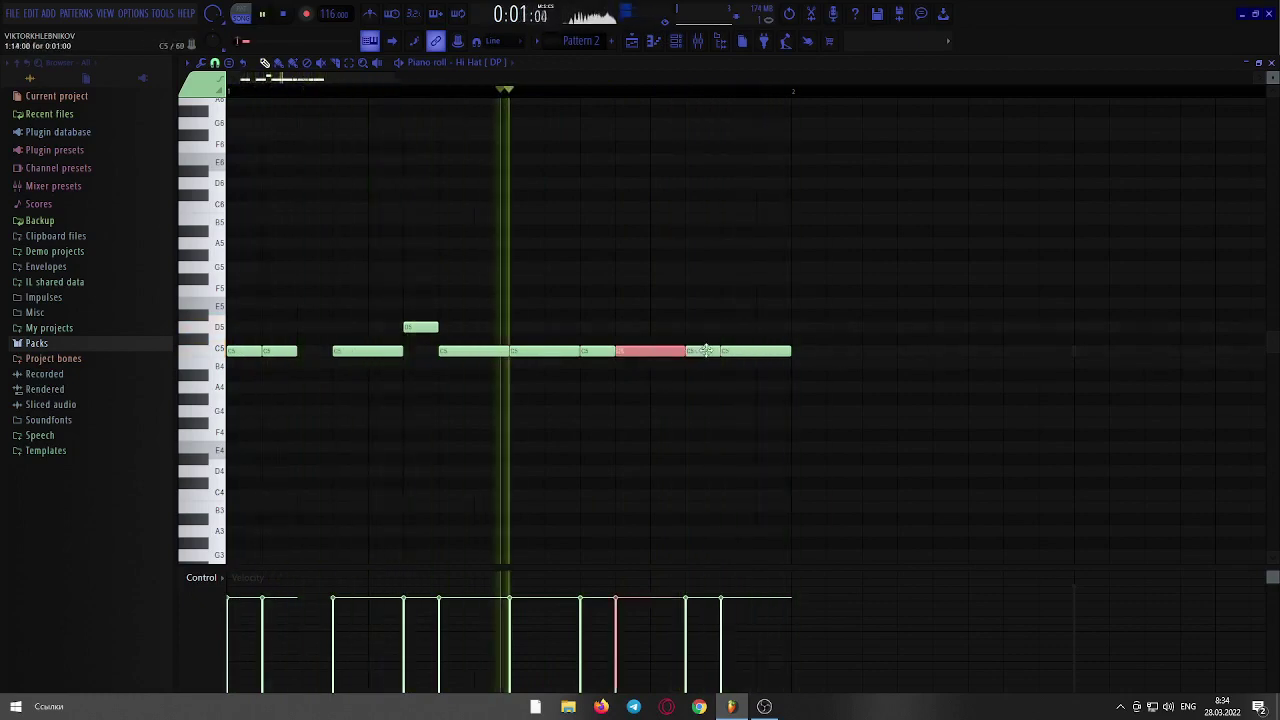
{"action": "key", "text": "space"}
- Set the snap to half a step and add a four-note F#4 hi-hat roll across steps 15 and 16 of bar 1
{"action": "left_click", "coordinate": [230, 64]}
{"action": "left_click", "coordinate": [240, 151]}
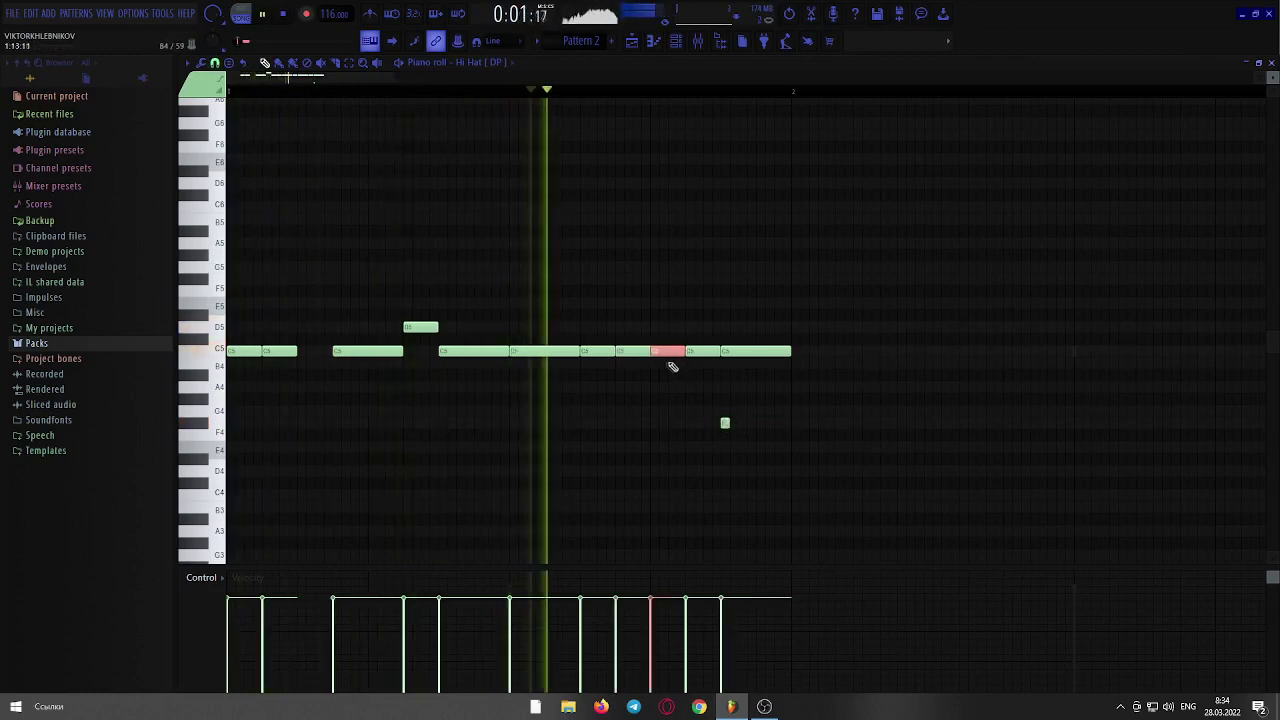
{"action": "left_click", "coordinate": [728, 422]}
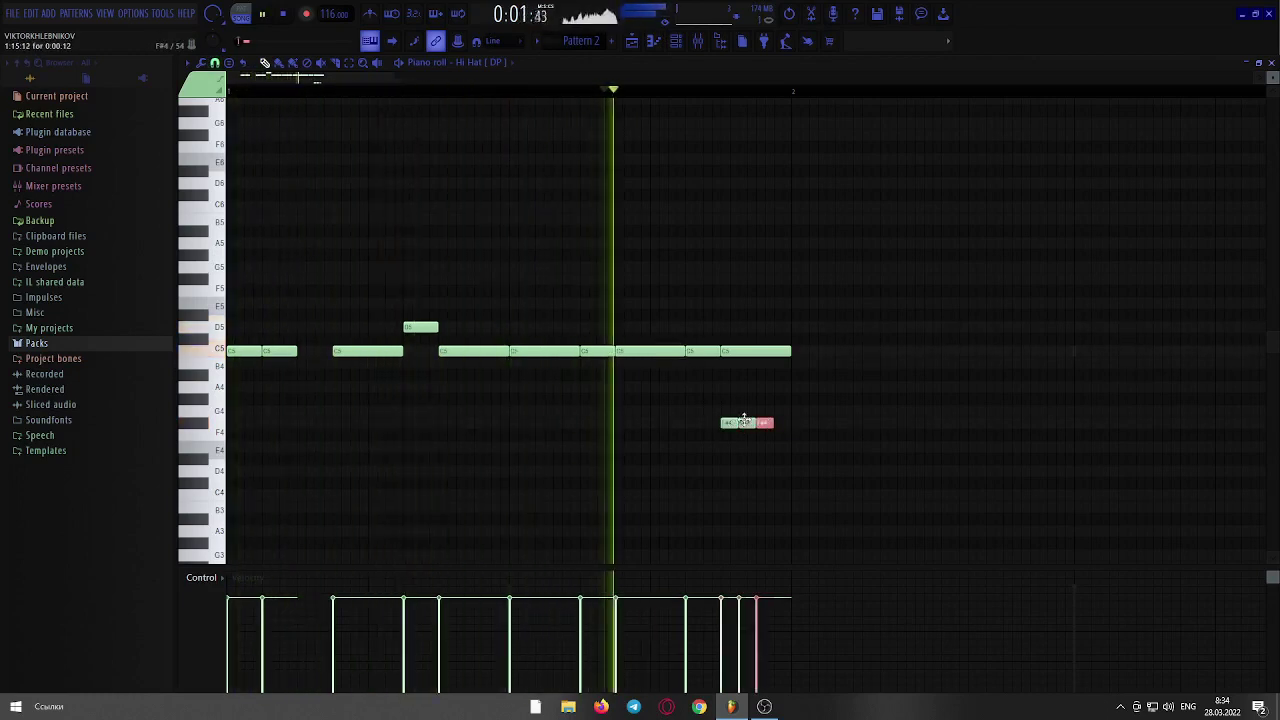
- Duplicate all hi-hat notes of bar 1 into bar 2 and play the pattern
{"action": "key", "text": "ctrl+a"}
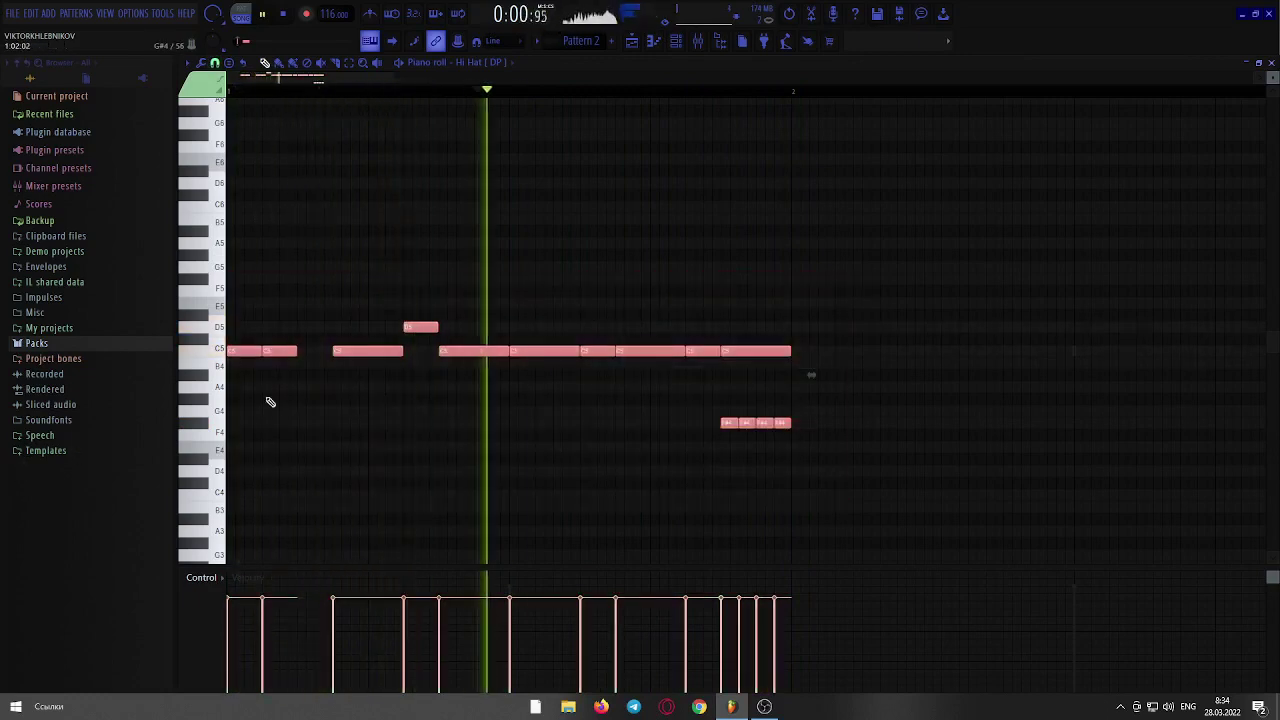
{"action": "key", "text": "ctrl+b"}
{"action": "key", "text": "space"}
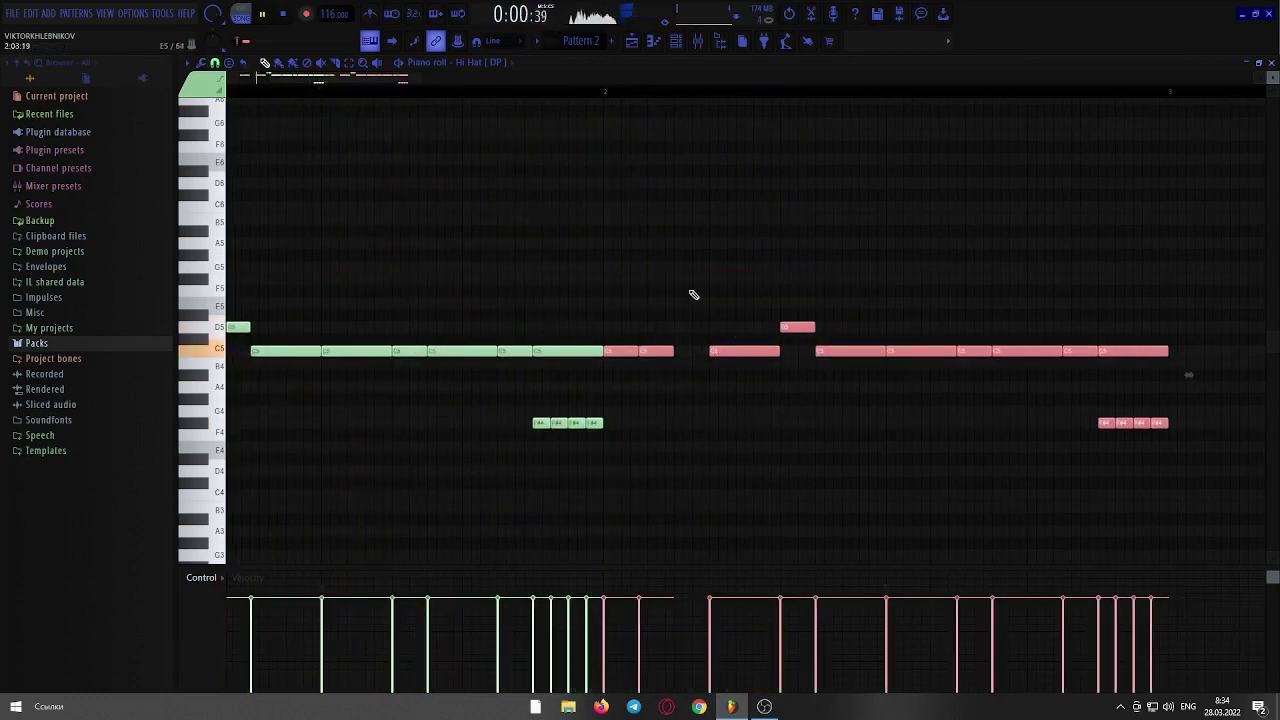
- Set the snap to one third of a step and lengthen the second C5 hi-hat of bar 2 to two steps
{"action": "left_click", "coordinate": [214, 62]}
{"action": "left_click", "coordinate": [240, 163]}
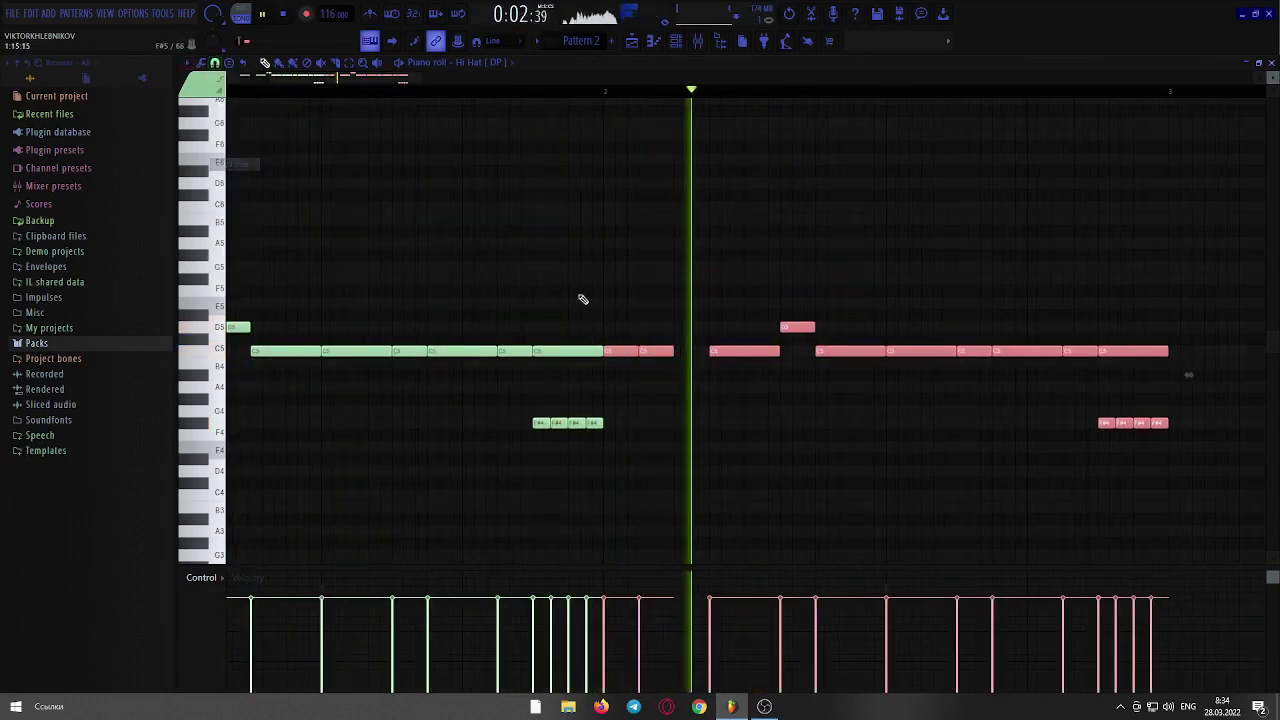
{"action": "left_click", "coordinate": [671, 351], "text": "ctrl"}
{"action": "left_click_drag", "start_coordinate": [672, 351], "coordinate": [707, 351]}
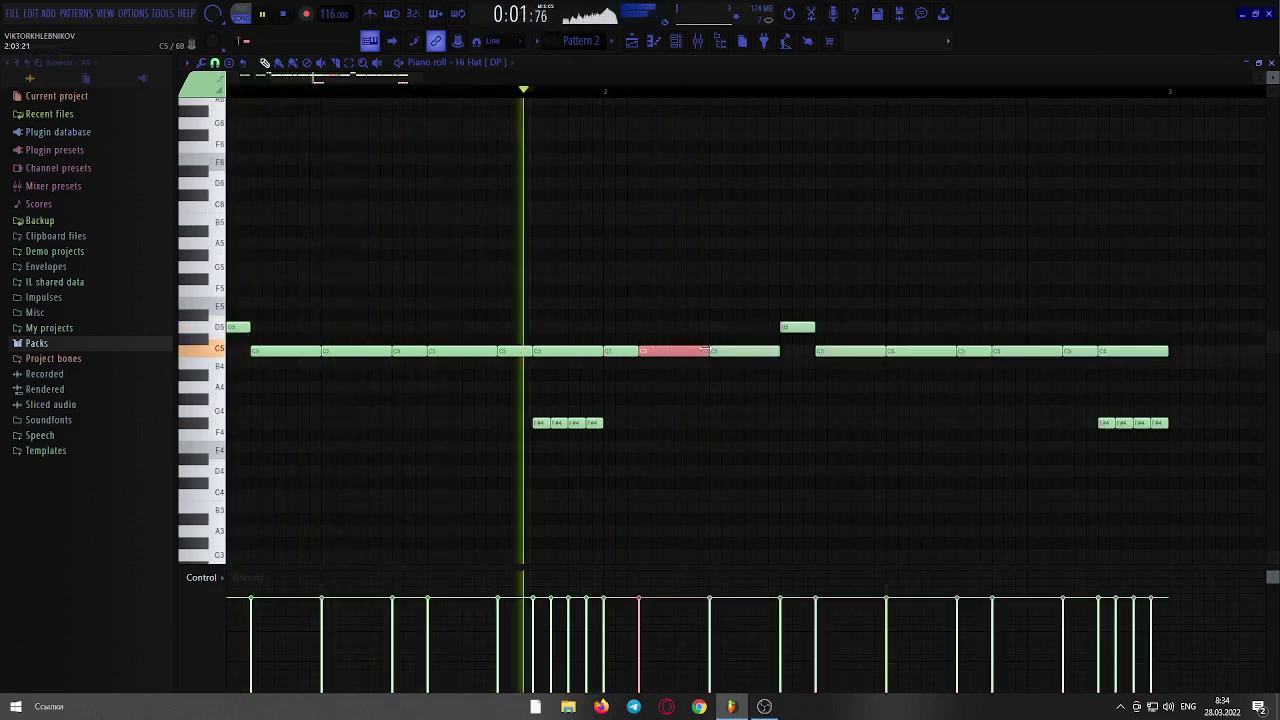
- Try short one-third-step D5 hi-hats at the start of bar 2 in place of the opening C5 note
{"action": "left_click", "coordinate": [682, 330]}
{"action": "left_click_drag", "start_coordinate": [602, 325], "coordinate": [609, 327]}
{"action": "left_click", "coordinate": [645, 328]}
{"action": "key", "text": "space"}
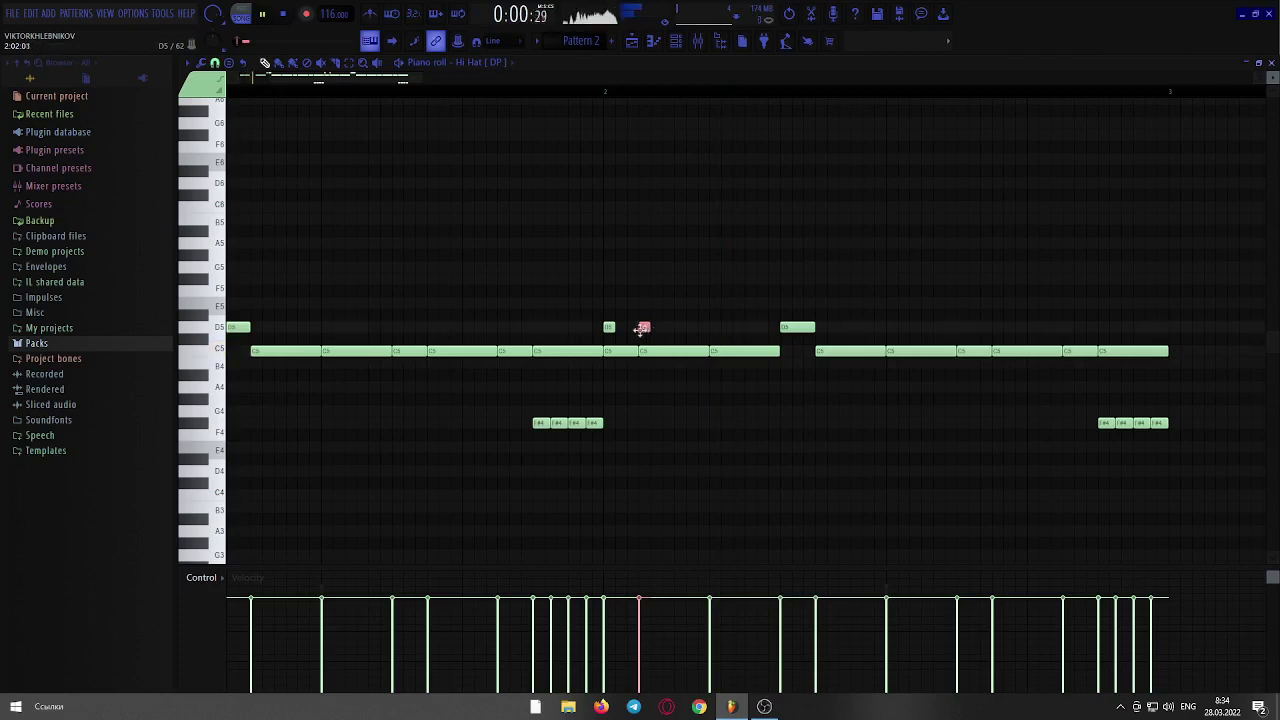
{"action": "right_click", "coordinate": [660, 356]}
{"action": "right_click", "coordinate": [629, 354]}
{"action": "left_click", "coordinate": [649, 355]}
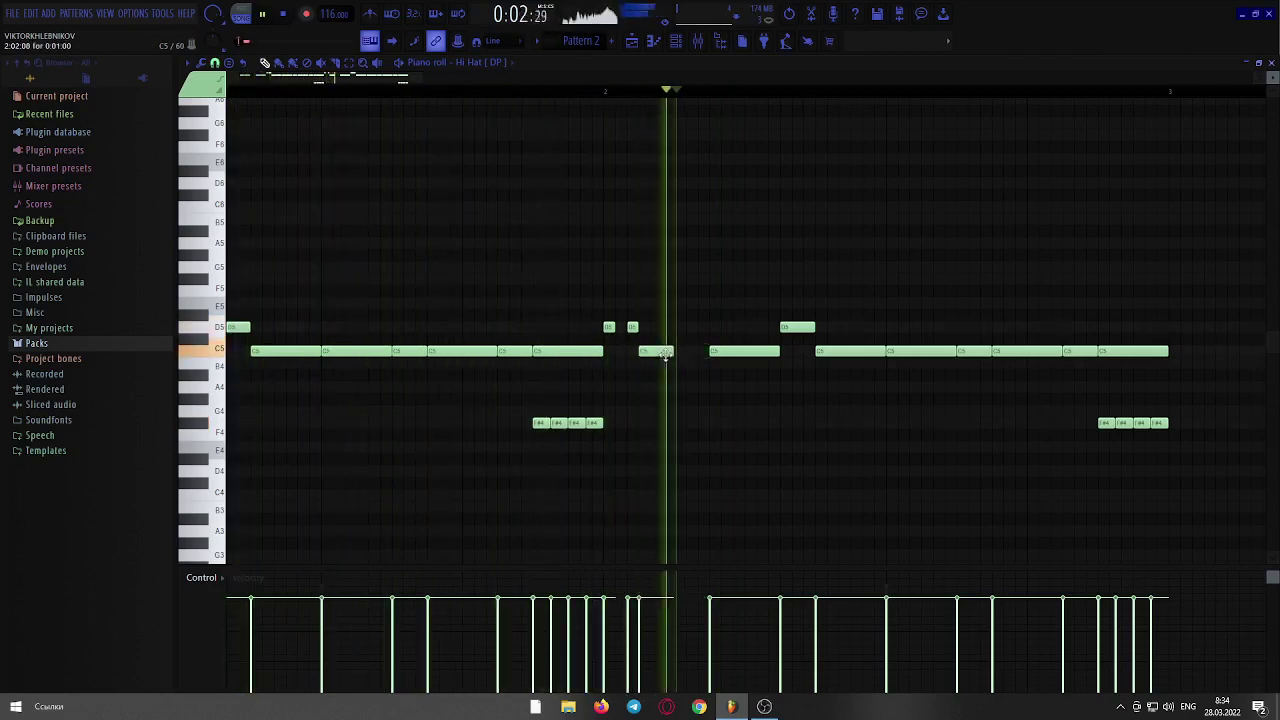
- Remove the short D5 hi-hats and restore the one-step and two-step C5 notes at the start of bar 2
{"action": "left_click", "coordinate": [605, 351]}
{"action": "left_click_drag", "start_coordinate": [674, 351], "coordinate": [704, 353]}
{"action": "key", "text": "space"}
{"action": "key", "text": "space"}
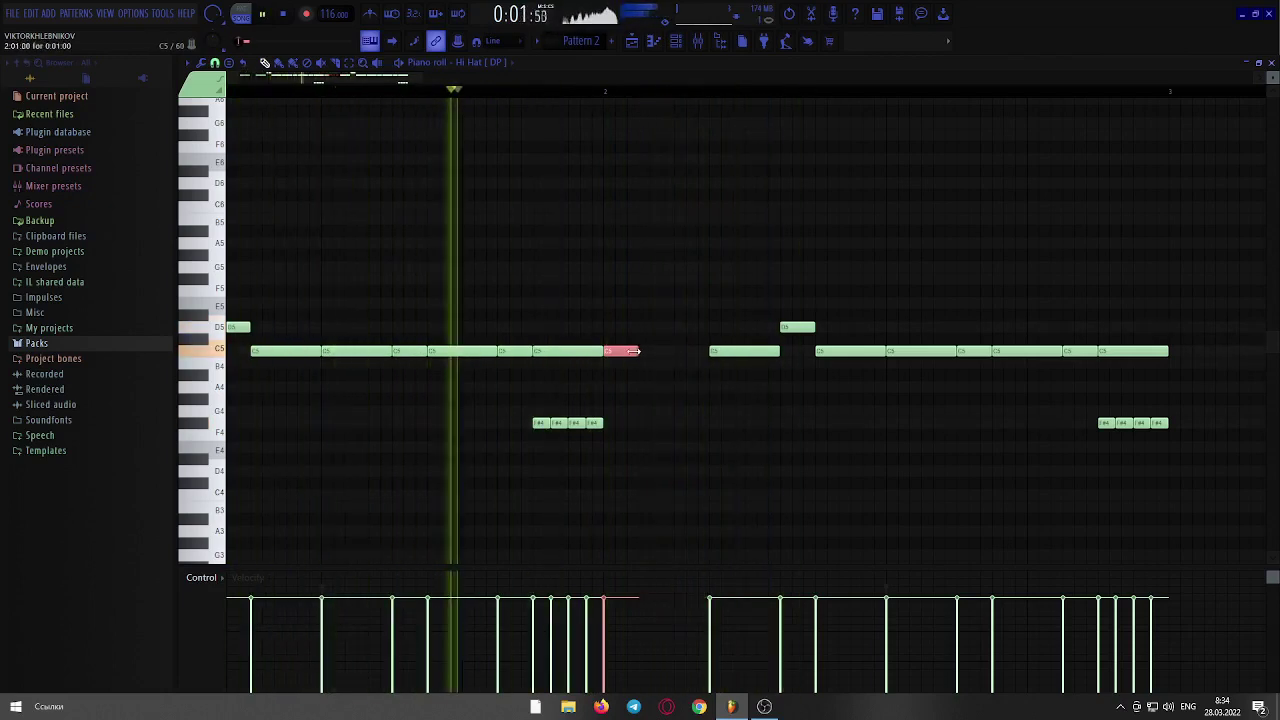
{"action": "left_click", "coordinate": [650, 353]}
- Add a roll of five one-third-step G4 hi-hats starting on step 9 of bar 2
{"action": "left_click_drag", "start_coordinate": [391, 80], "coordinate": [427, 82]}
{"action": "left_click", "coordinate": [370, 91]}
{"action": "key", "text": "space"}
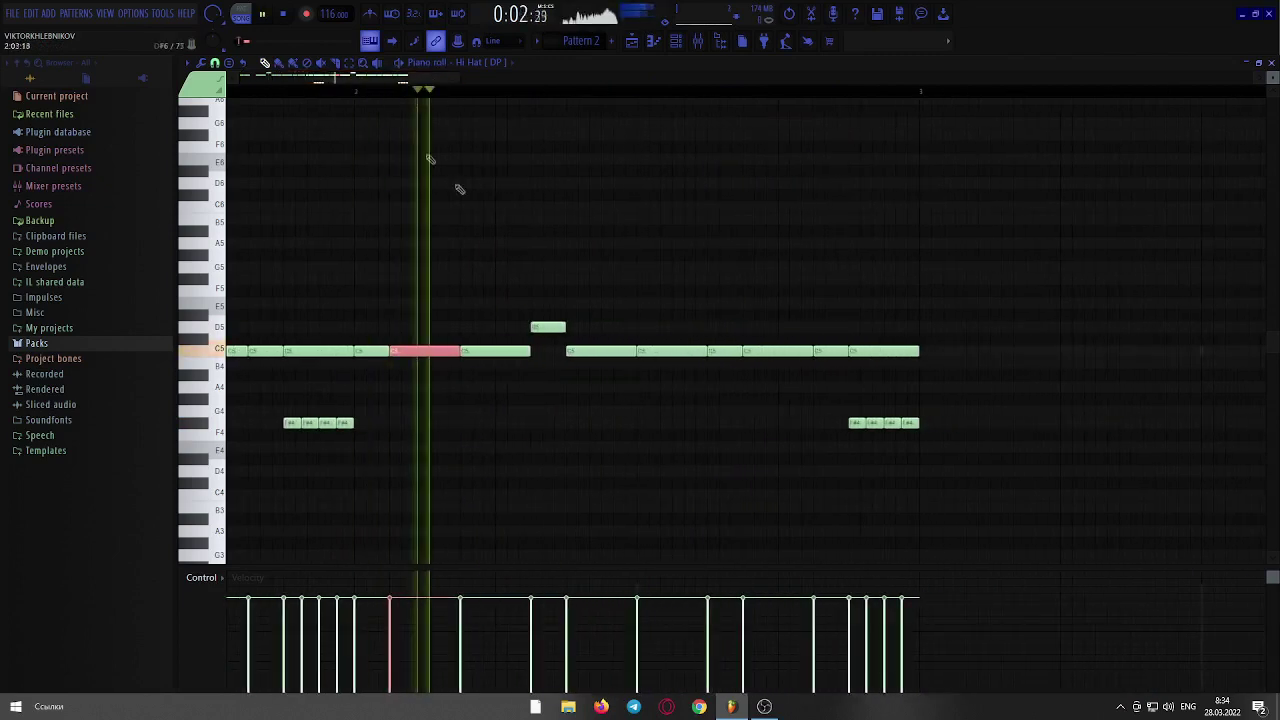
{"action": "left_click", "coordinate": [650, 410]}
{"action": "left_click_drag", "start_coordinate": [704, 411], "coordinate": [650, 411]}
{"action": "left_click", "coordinate": [655, 411]}
{"action": "left_click", "coordinate": [667, 411]}
{"action": "left_click", "coordinate": [677, 411]}
{"action": "left_click", "coordinate": [689, 411]}
{"action": "key", "text": "space"}
- Delete the four F#4 roll notes at the end of bar 2 and place a two-step F#4 note on step 13
{"action": "right_click", "coordinate": [857, 424]}
{"action": "right_click", "coordinate": [874, 424]}
{"action": "right_click", "coordinate": [892, 424]}
{"action": "right_click", "coordinate": [909, 424]}
{"action": "left_click", "coordinate": [798, 423]}
{"action": "key", "text": "space"}
{"action": "key", "text": "space"}
{"action": "mouse_move", "coordinate": [798, 423]}
{"action": "left_mouse_down"}
{"action": "mouse_move", "coordinate": [777, 427]}
{"action": "mouse_move", "coordinate": [798, 428]}
{"action": "left_mouse_up"}
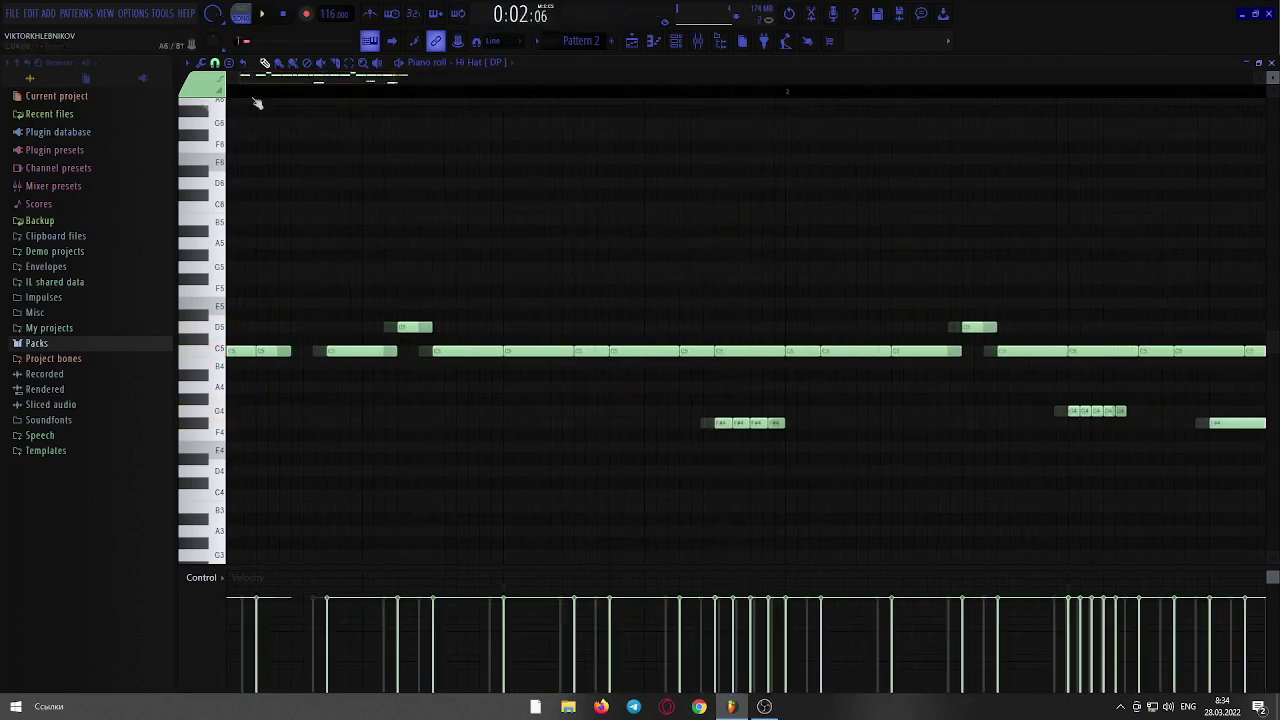
- Select all hi-hat notes in bars 1 and 2, duplicate them into bars 3 and 4, and clear the selection
{"action": "scroll", "coordinate": [898, 173], "scroll_direction": "down", "scroll_amount": 4}
{"action": "left_click_drag", "start_coordinate": [680, 255], "coordinate": [1, 413]}
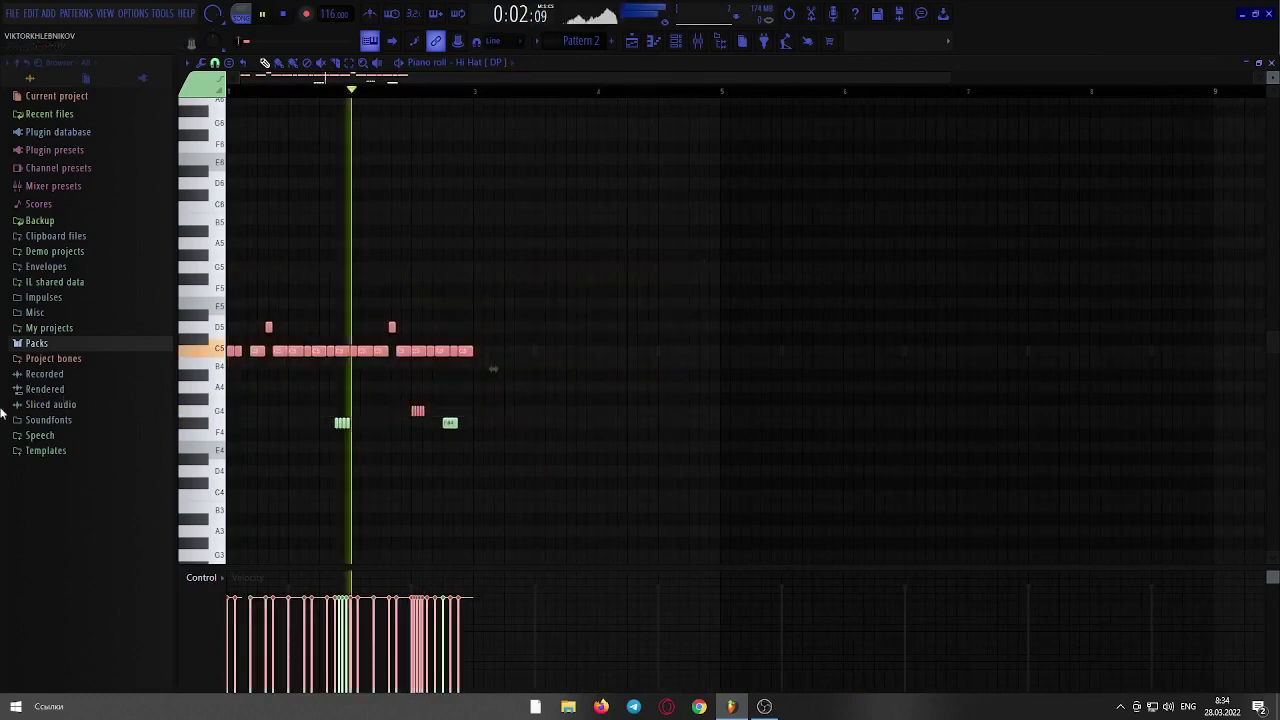
{"action": "key", "text": "space"}
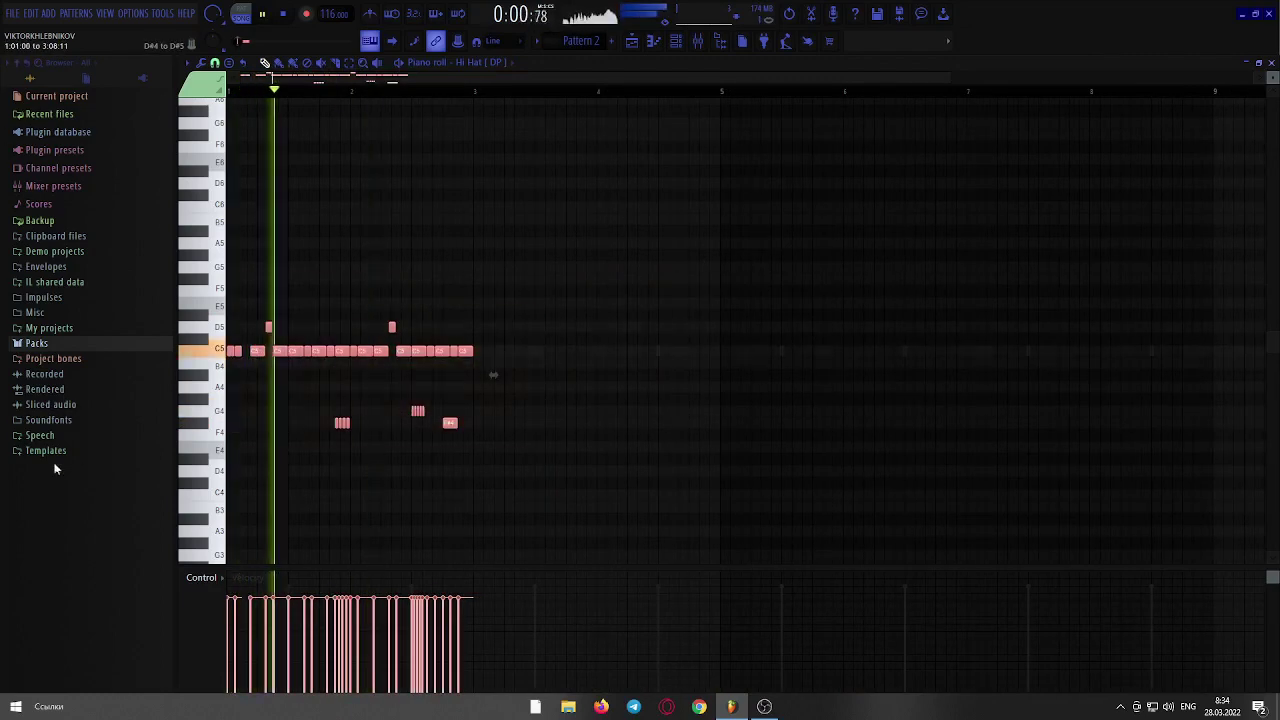
{"action": "key", "text": "ctrl+b"}
{"action": "key", "text": "ctrl+d"}
{"action": "right_click", "coordinate": [682, 233]}
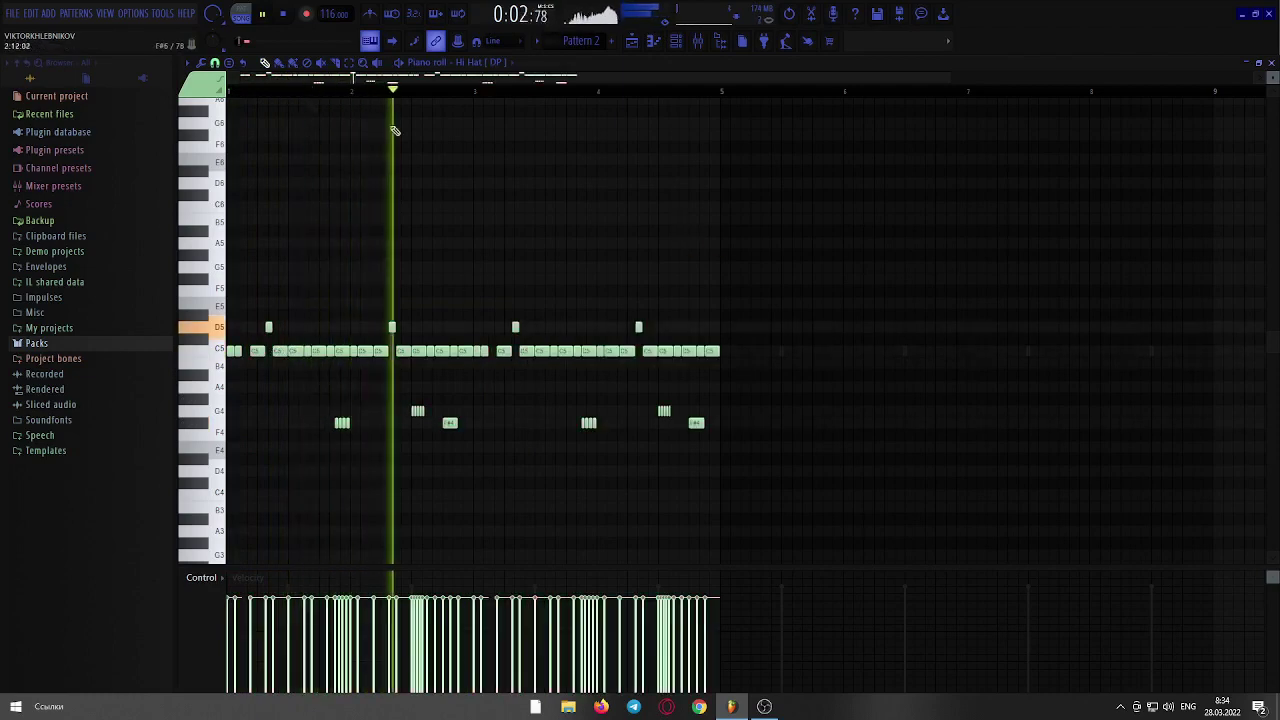
- Place a two-step E4 hi-hat on step 11 of bar 4 and shorten the F#4 note after it to half a step
{"action": "left_click", "coordinate": [214, 63]}
{"action": "left_click", "coordinate": [238, 139]}
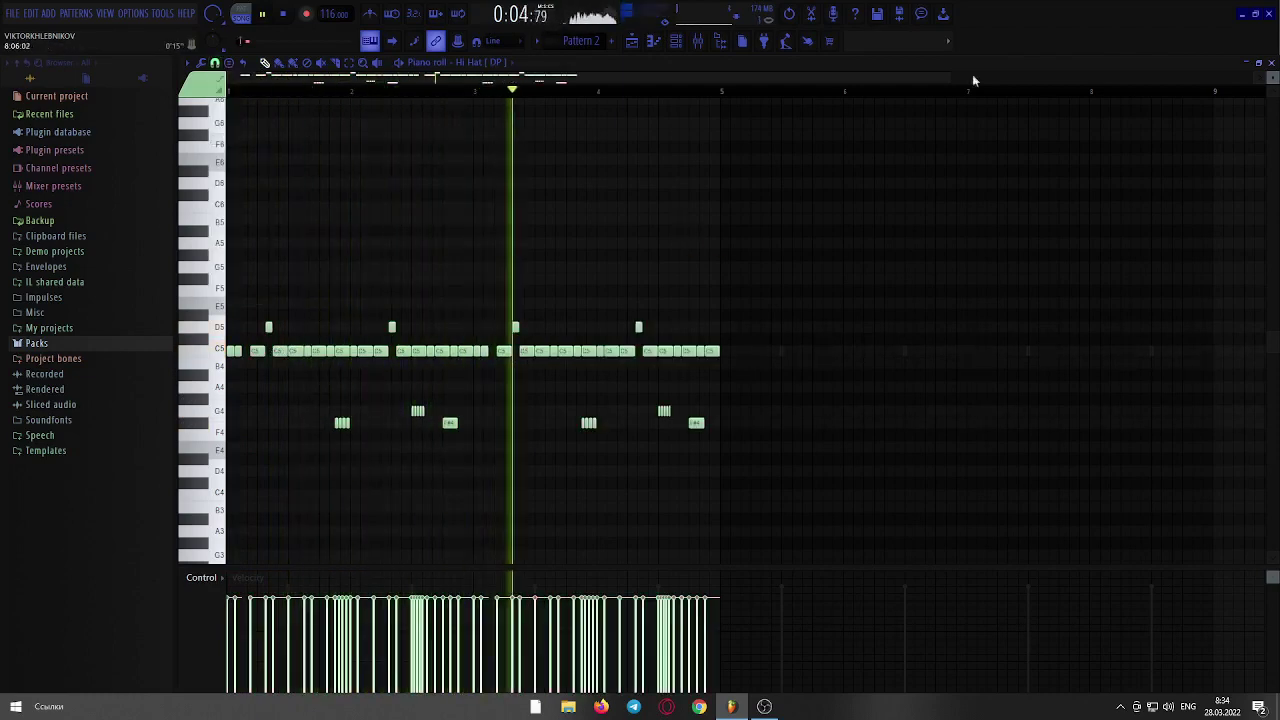
{"action": "left_click_drag", "start_coordinate": [950, 78], "coordinate": [596, 84]}
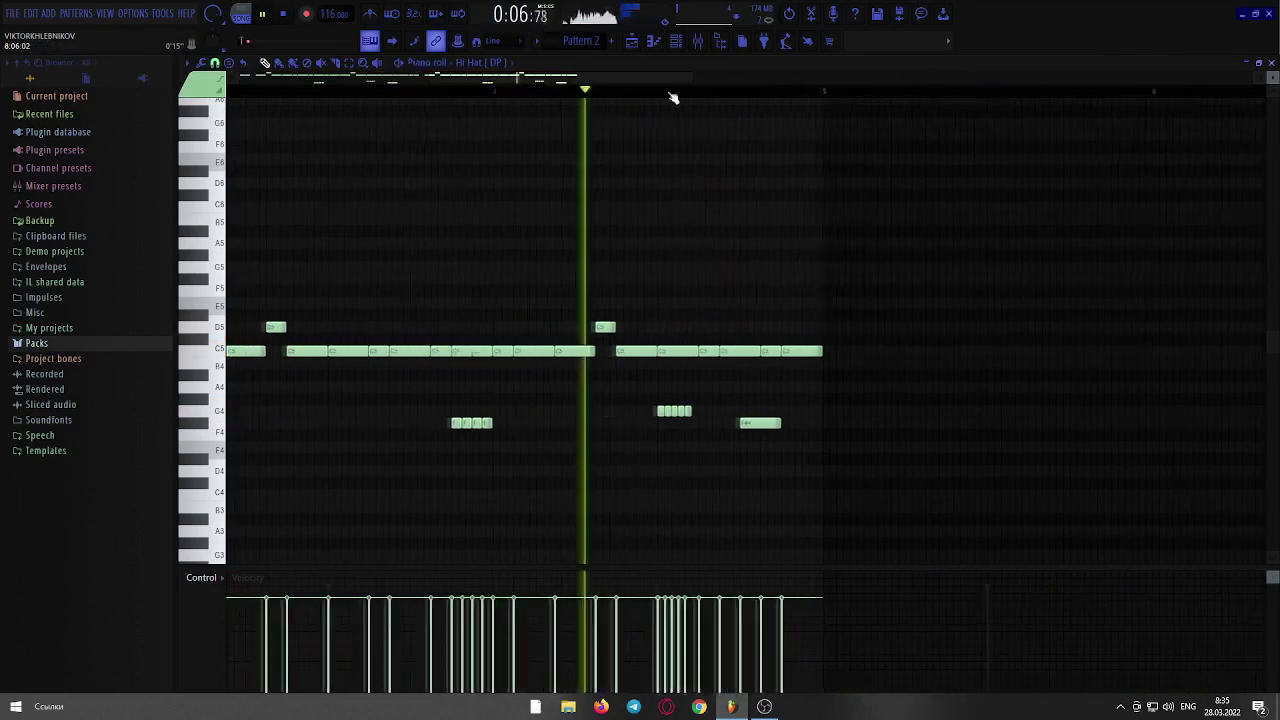
{"action": "key", "text": "space"}
{"action": "left_click", "coordinate": [494, 92]}
{"action": "key", "text": "space"}
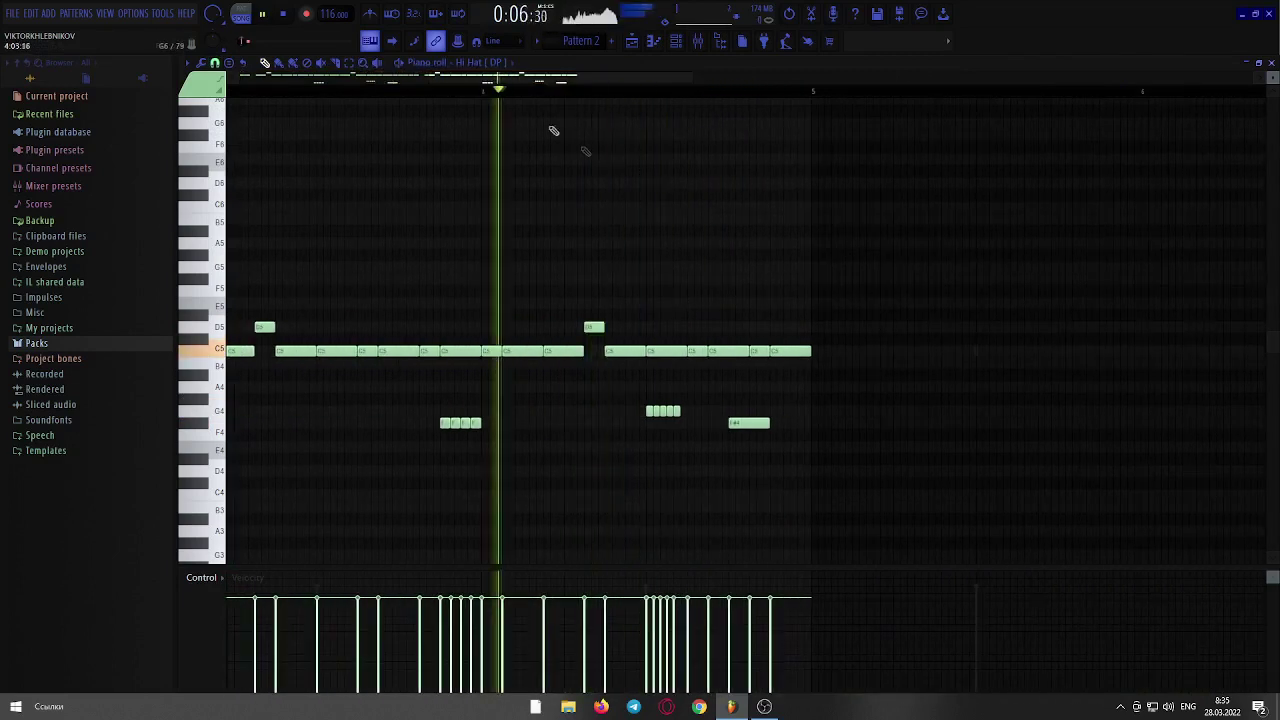
{"action": "left_click", "coordinate": [690, 281]}
{"action": "key", "text": "space"}
{"action": "key", "text": "space"}
{"action": "left_click_drag", "start_coordinate": [697, 282], "coordinate": [700, 451]}
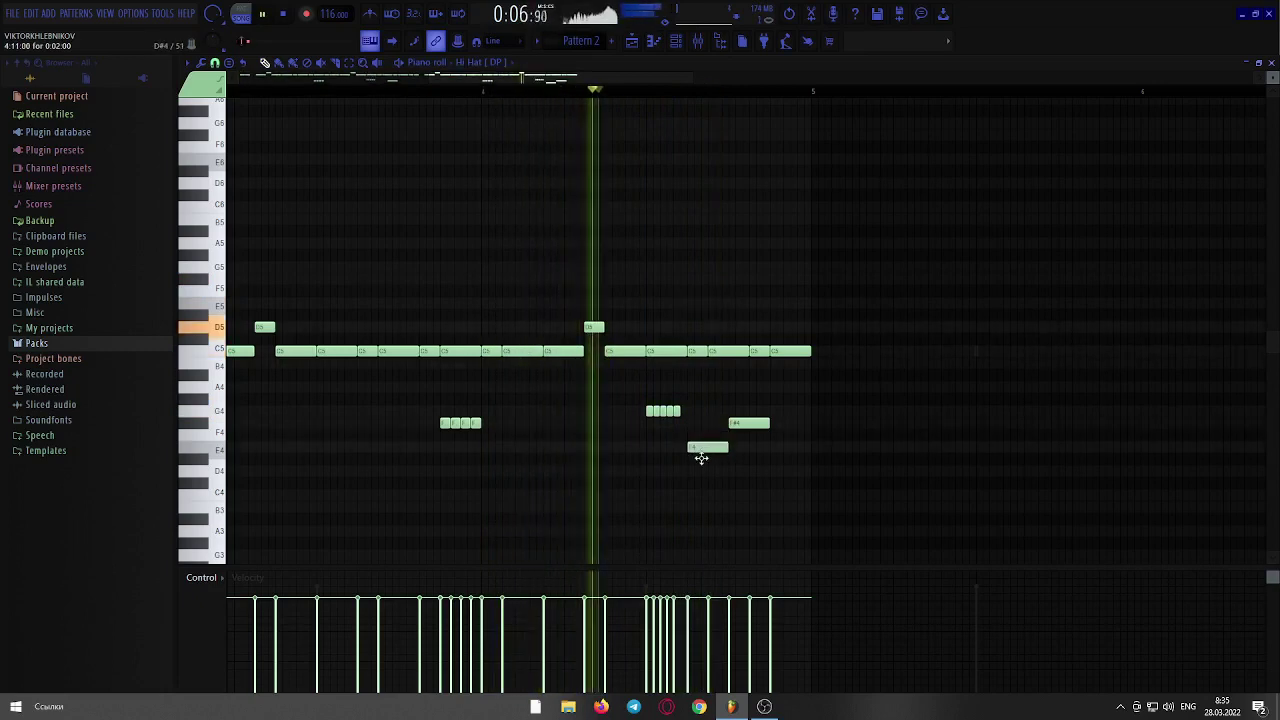
{"action": "left_click_drag", "start_coordinate": [767, 424], "coordinate": [736, 426]}
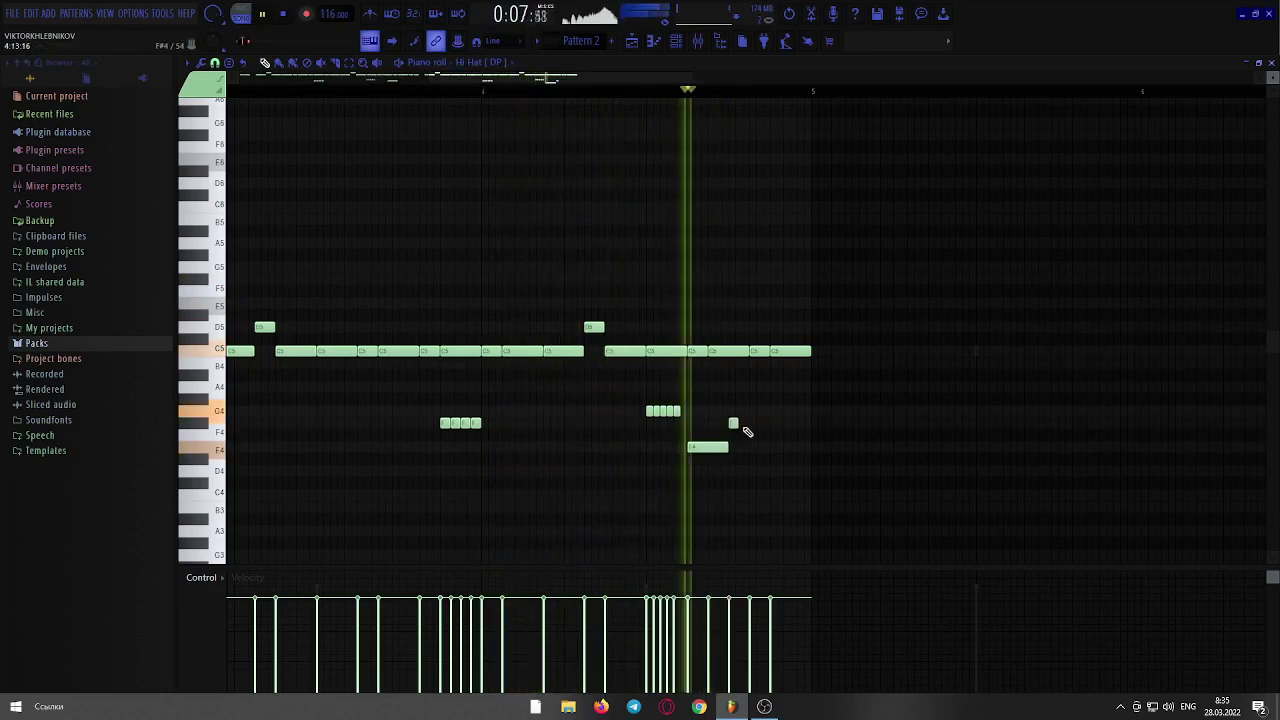
- Duplicate the four-bar hi-hat pattern into bars 5 to 8 and delete the surplus copy after it
{"action": "key", "text": "ctrl+b"}
{"action": "key", "text": "ctrl+b"}
{"action": "key", "text": "Delete"}
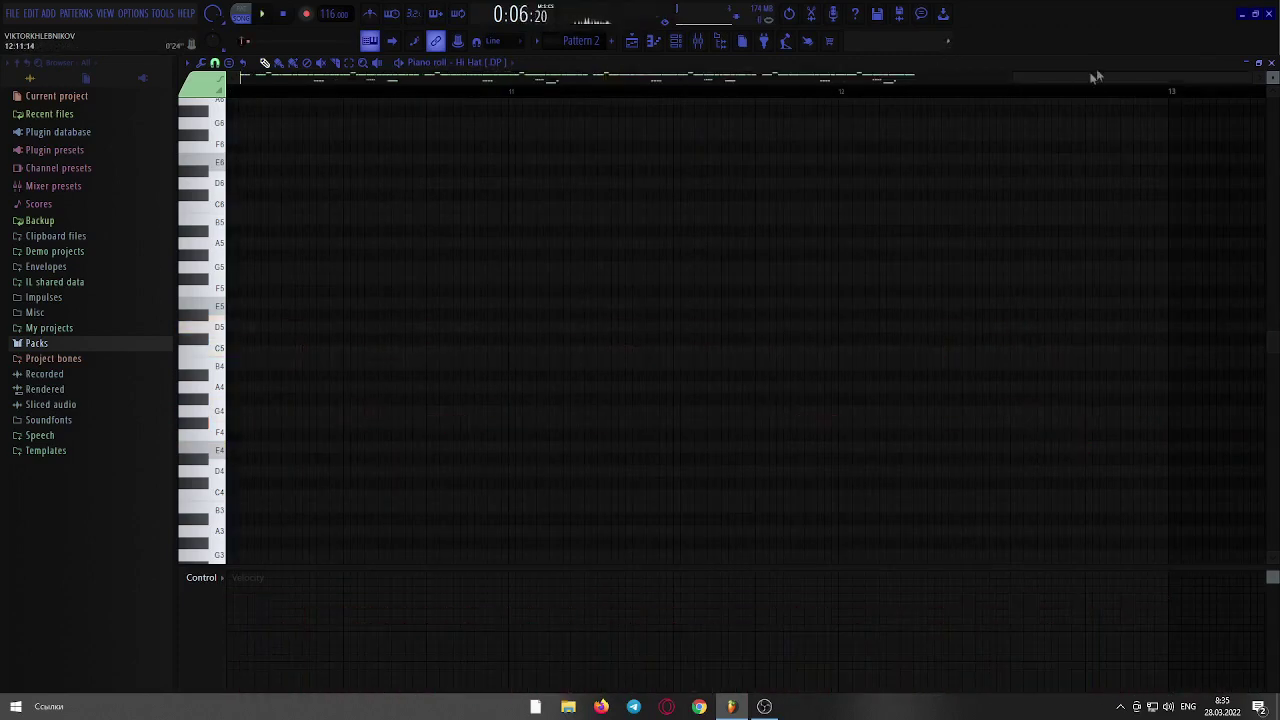
- Turn the short F#4 hi-hat on step 13 of bar 4 into a roll of six two-thirds-step notes filling the bar
{"action": "left_click_drag", "start_coordinate": [1113, 76], "coordinate": [492, 103]}
{"action": "key", "text": "space"}
{"action": "key", "text": "space"}
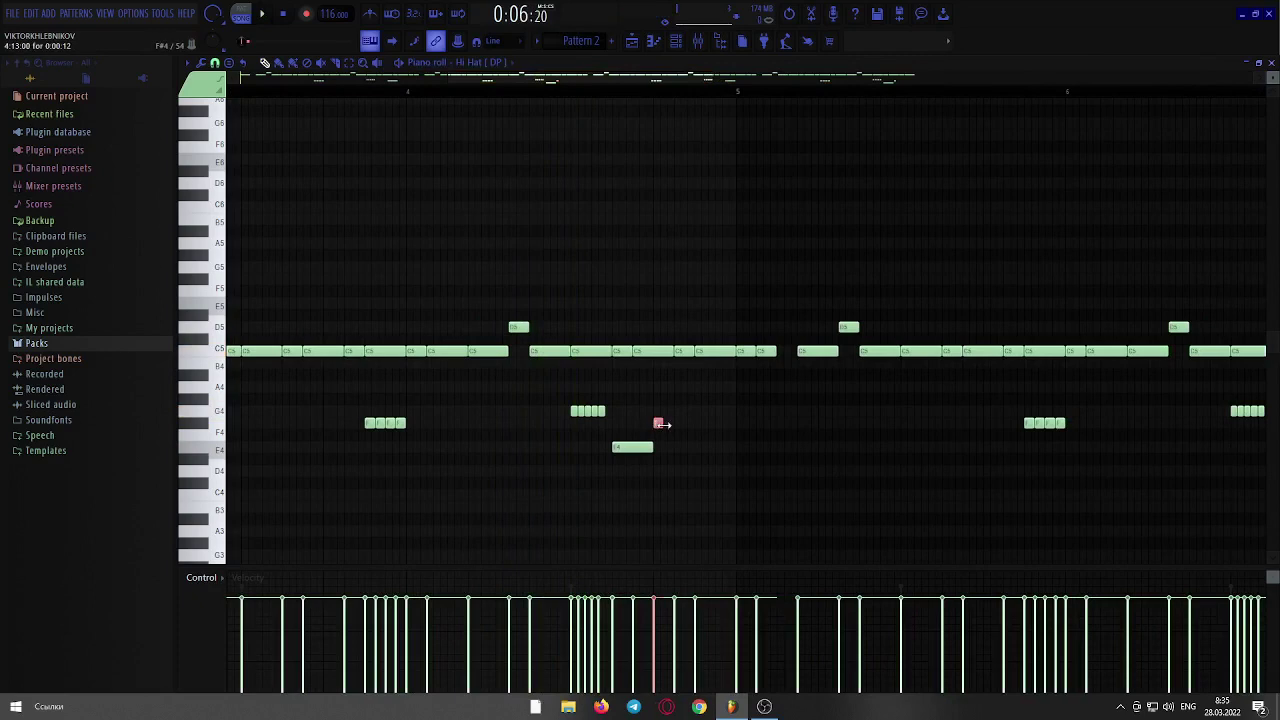
{"action": "mouse_move", "coordinate": [665, 424]}
{"action": "left_mouse_down"}
{"action": "mouse_move", "coordinate": [733, 418]}
{"action": "mouse_move", "coordinate": [676, 446]}
{"action": "mouse_move", "coordinate": [647, 432]}
{"action": "left_mouse_up"}
{"action": "key", "text": "space"}
{"action": "key", "text": "space"}
{"action": "scroll", "coordinate": [692, 420], "scroll_direction": "down", "scroll_amount": 3}
{"action": "key", "text": "space"}
{"action": "key", "text": "space"}
- Delete the C5 hi-hats on steps 14 and 15 of bar 4 and extend the C5 note on step 12 to the bar's end
{"action": "right_click", "coordinate": [686, 352]}
{"action": "right_click", "coordinate": [715, 352]}
{"action": "left_click", "coordinate": [670, 352]}
{"action": "left_click", "coordinate": [684, 351]}
{"action": "right_click", "coordinate": [690, 351]}
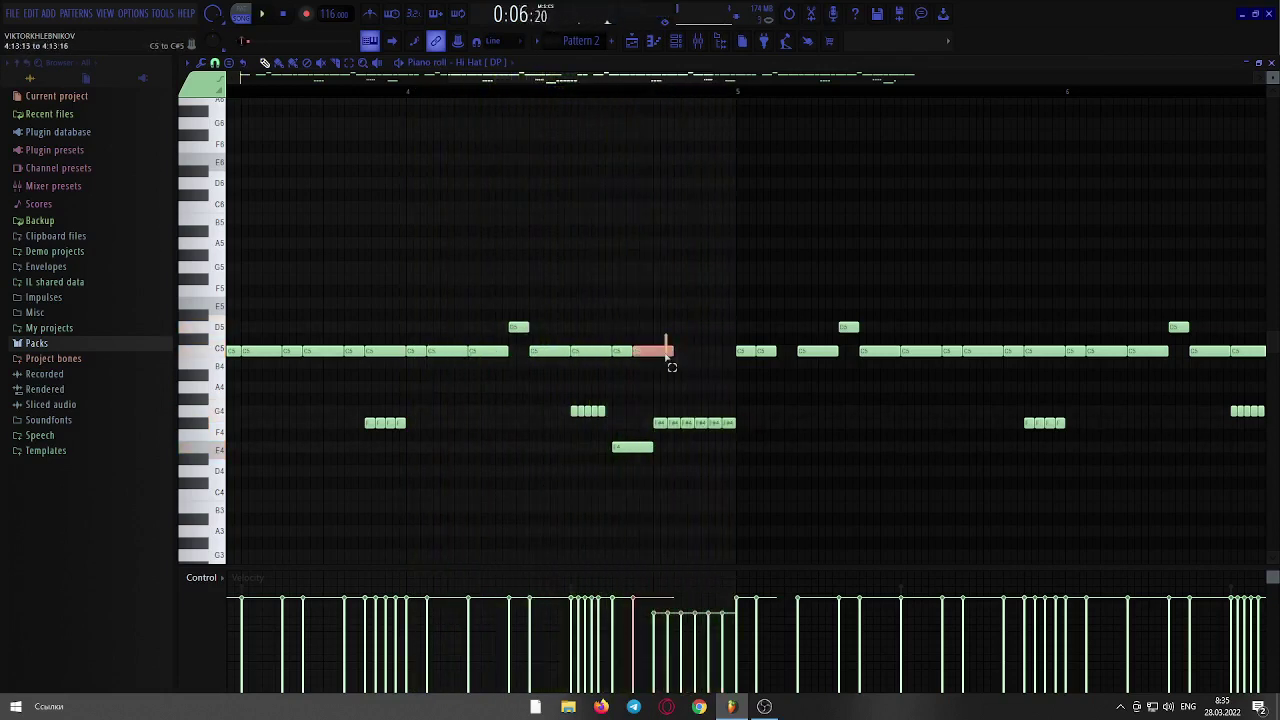
{"action": "left_click_drag", "start_coordinate": [670, 352], "coordinate": [734, 352]}
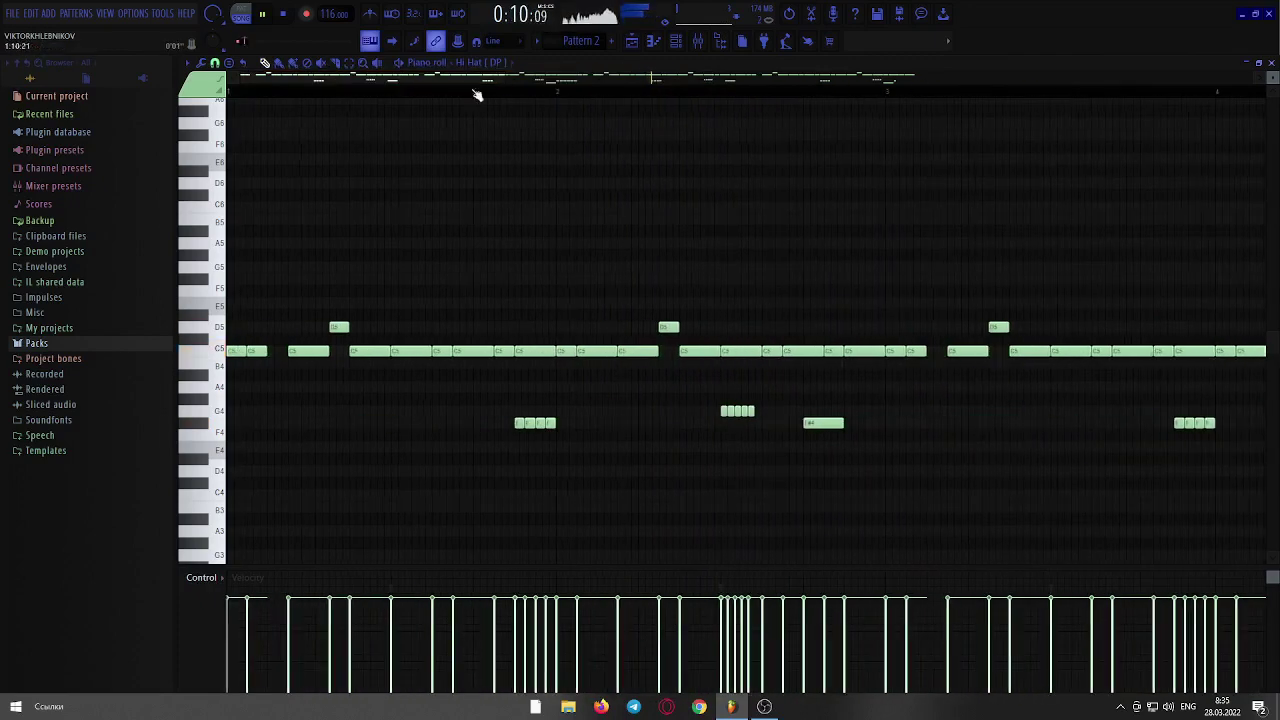
- Copy the six-note roll from bar 4 to the end of bar 8 on G4, replacing the short F#4 note there
{"action": "left_click_drag", "start_coordinate": [509, 79], "coordinate": [1255, 80]}
{"action": "left_click_drag", "start_coordinate": [1029, 227], "coordinate": [597, 450]}
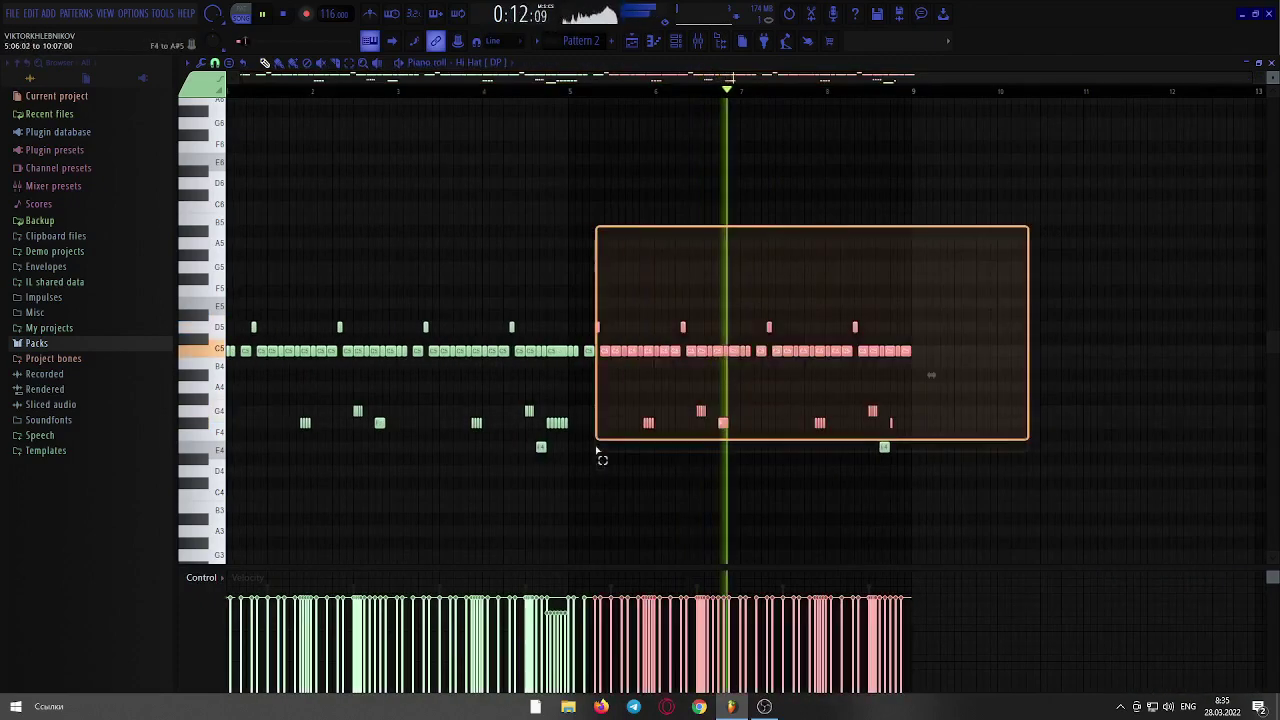
{"action": "left_click", "coordinate": [574, 465]}
{"action": "left_click", "coordinate": [553, 424]}
{"action": "left_click_drag", "start_coordinate": [553, 424], "coordinate": [897, 411]}
{"action": "left_click", "coordinate": [896, 430], "text": "ctrl"}
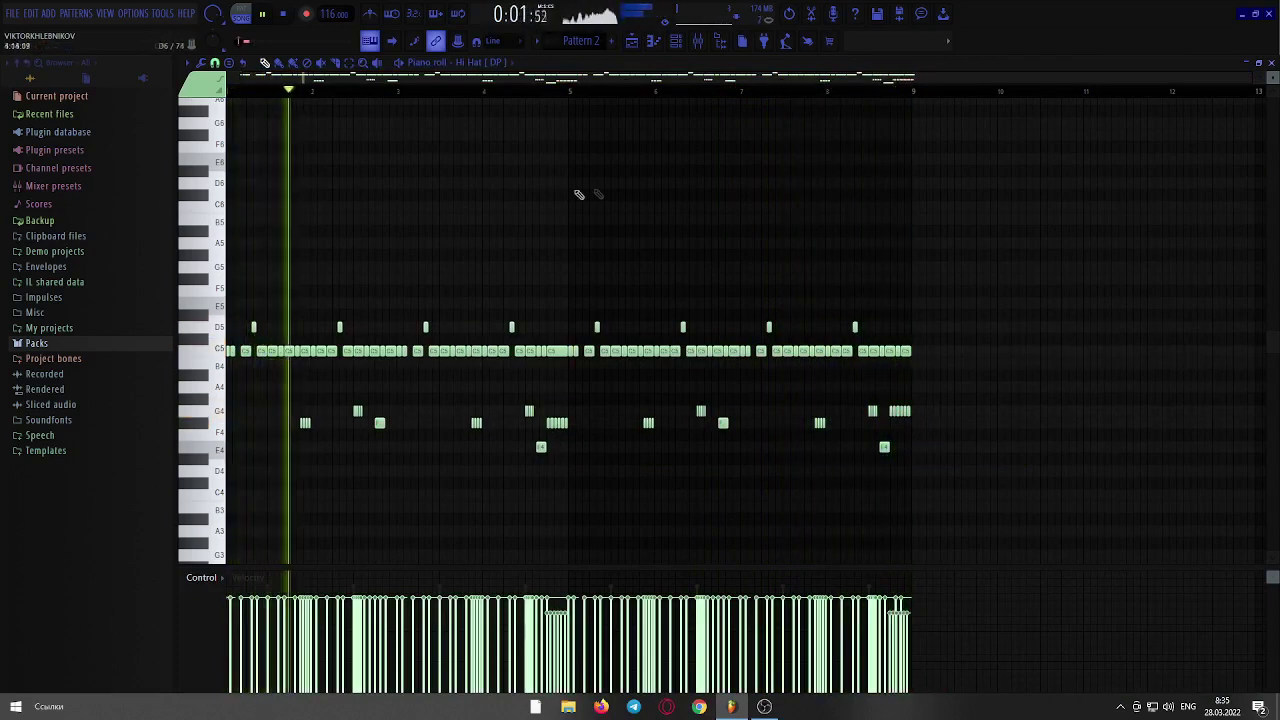
- Change the piano roll's snap setting and open the wheezy channel in the piano roll
{"action": "left_click", "coordinate": [214, 63]}
{"action": "left_click", "coordinate": [235, 189]}
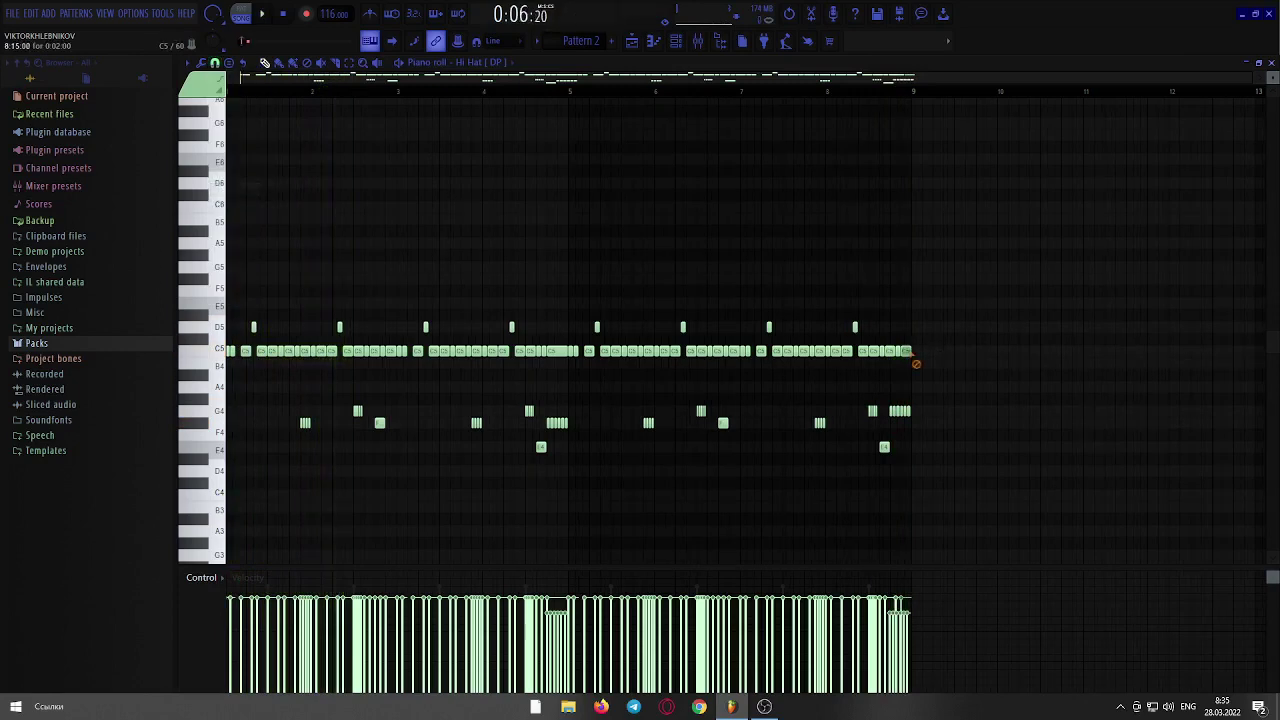
{"action": "left_click", "coordinate": [676, 41]}
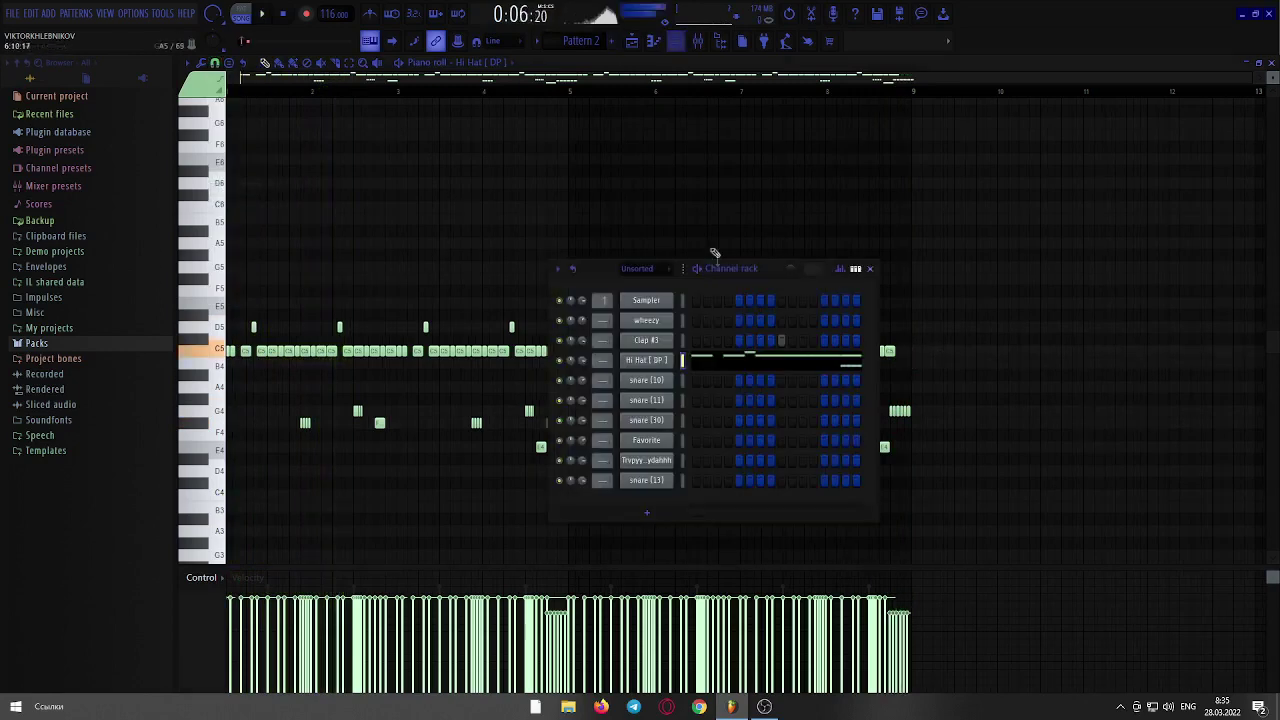
{"action": "right_click", "coordinate": [665, 326]}
{"action": "left_click", "coordinate": [700, 321]}
- Place an E5 wheezy note nearly eight steps long at the start of bar 1 and adjust the snap setting
{"action": "left_click", "coordinate": [228, 304]}
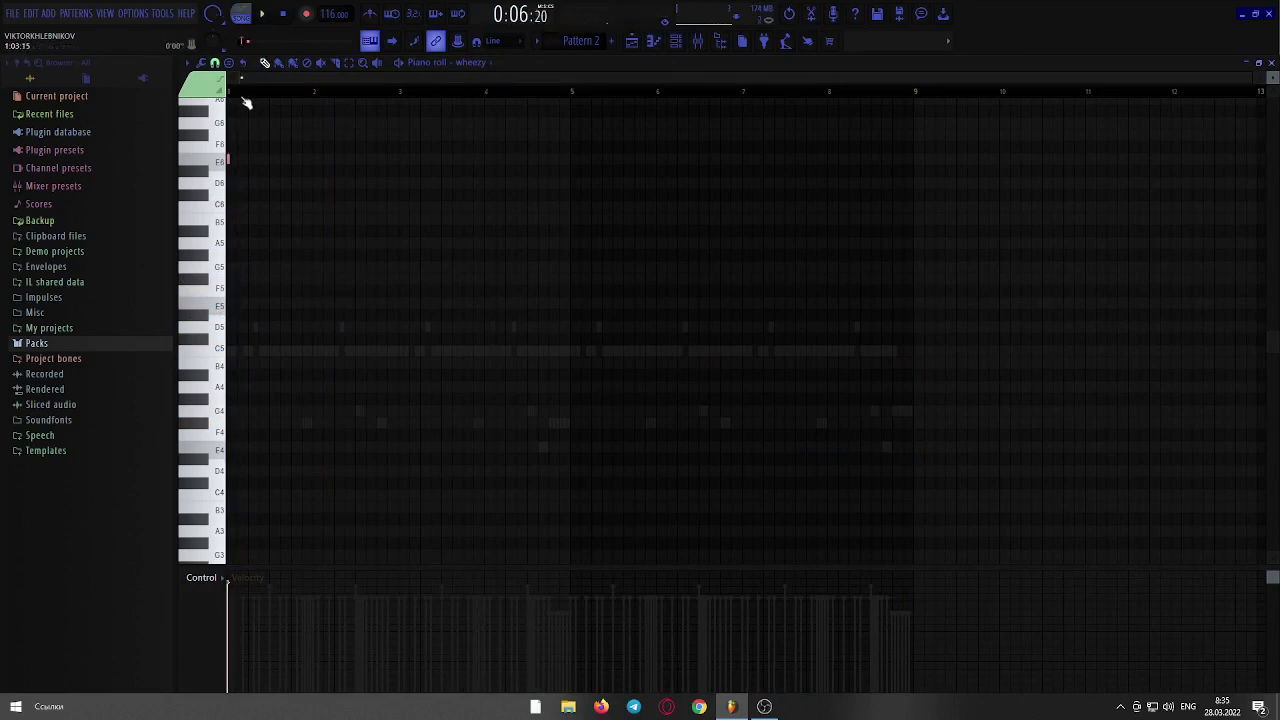
{"action": "key", "text": "space"}
{"action": "left_click_drag", "start_coordinate": [262, 159], "coordinate": [270, 159]}
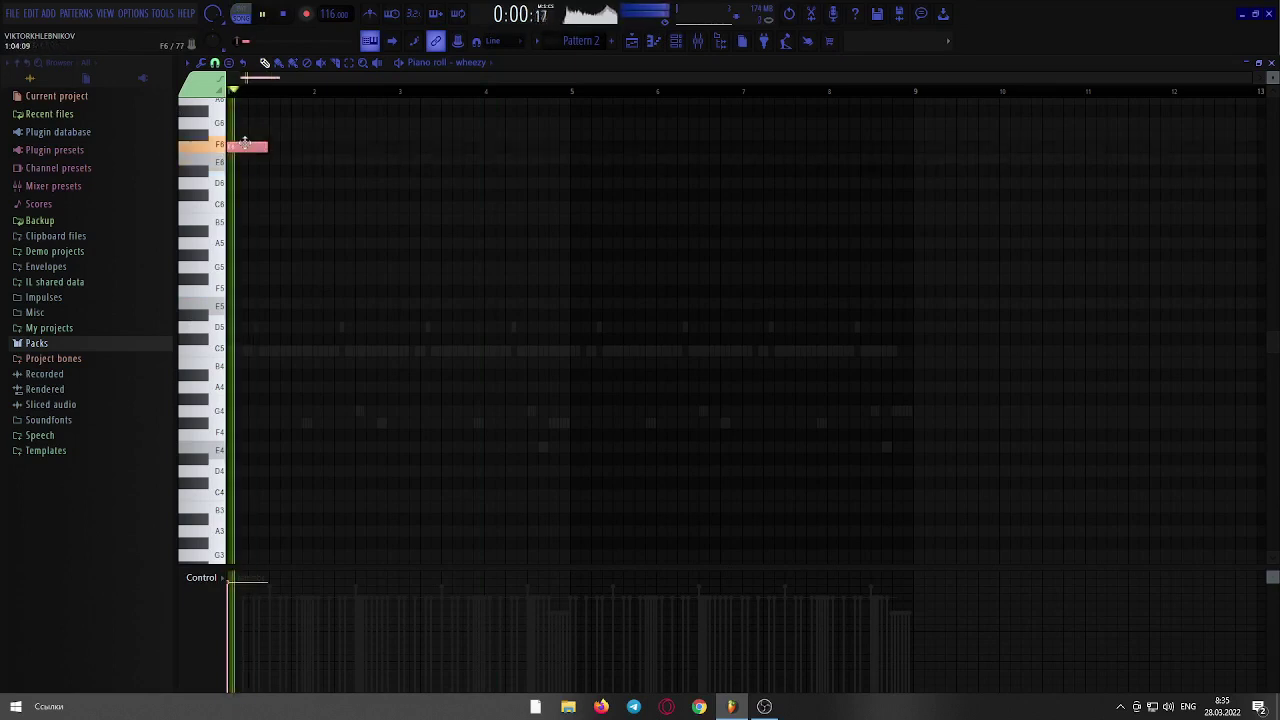
{"action": "left_click", "coordinate": [214, 62]}
{"action": "left_click", "coordinate": [232, 189]}
{"action": "key", "text": "space"}
{"action": "left_click_drag", "start_coordinate": [1252, 78], "coordinate": [556, 140]}
{"action": "key", "text": "space"}
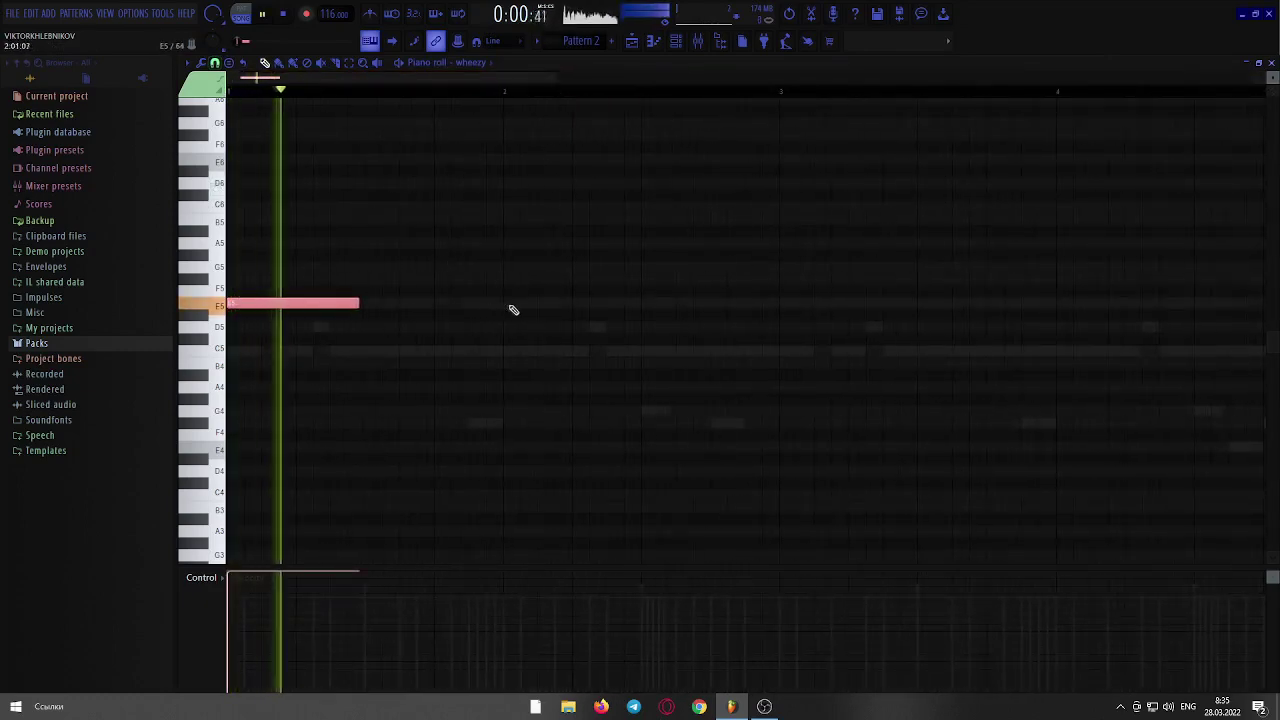
- Add a one-step E5 note on step 3 of bar 2 and four-step E5 notes on step 5 of bar 2 and step 1 of bar 3
{"action": "left_click", "coordinate": [540, 303]}
{"action": "left_click", "coordinate": [563, 304]}
{"action": "mouse_move", "coordinate": [667, 303]}
{"action": "left_mouse_down"}
{"action": "mouse_move", "coordinate": [553, 304]}
{"action": "mouse_move", "coordinate": [643, 307]}
{"action": "left_mouse_up"}
{"action": "left_click_drag", "start_coordinate": [836, 303], "coordinate": [807, 306]}
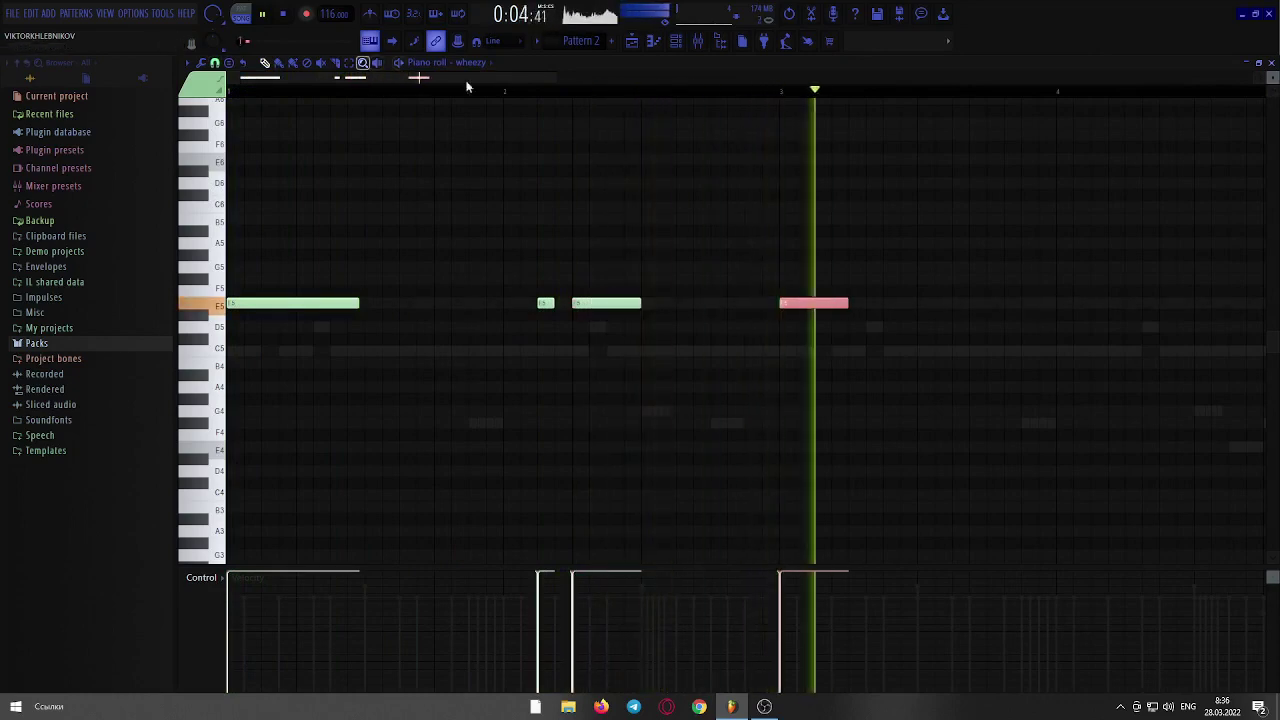
- Add a four-step E5 note on step 13 of bar 3 and a one-step C5 note on step 3 of bar 4
{"action": "left_click_drag", "start_coordinate": [556, 78], "coordinate": [792, 92]}
{"action": "left_click_drag", "start_coordinate": [803, 200], "coordinate": [268, 326]}
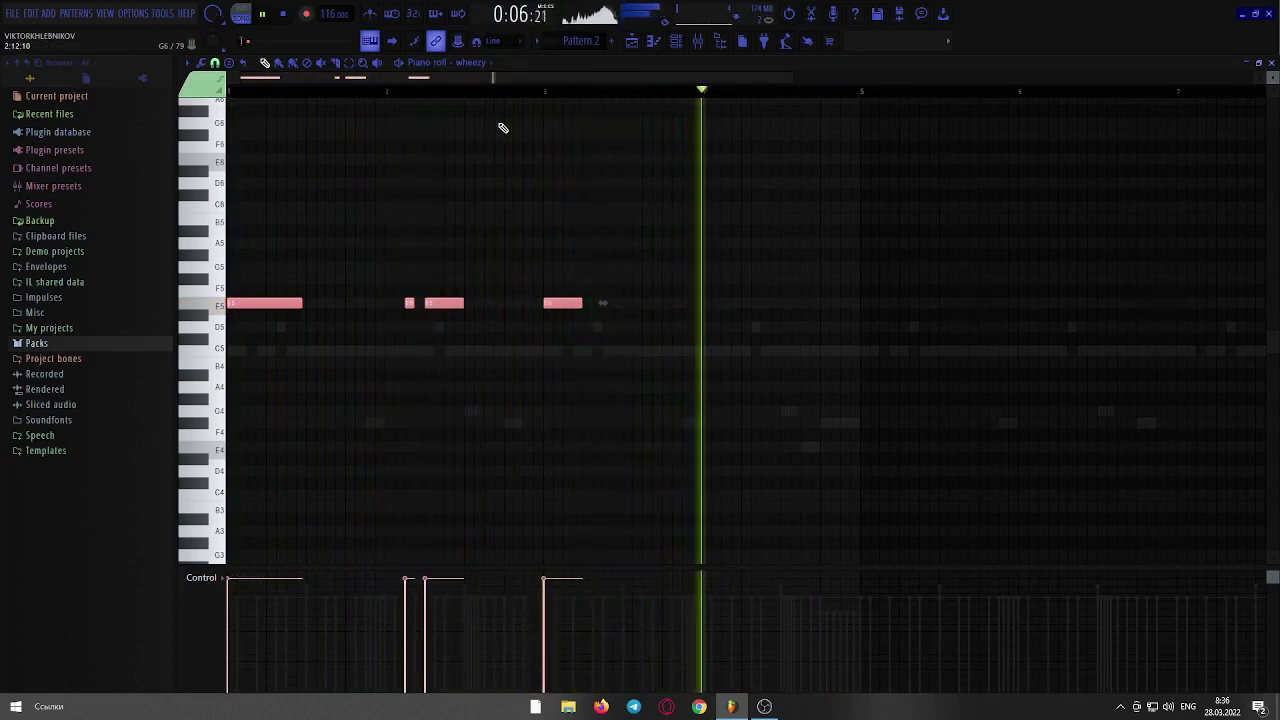
{"action": "left_click", "coordinate": [664, 303]}
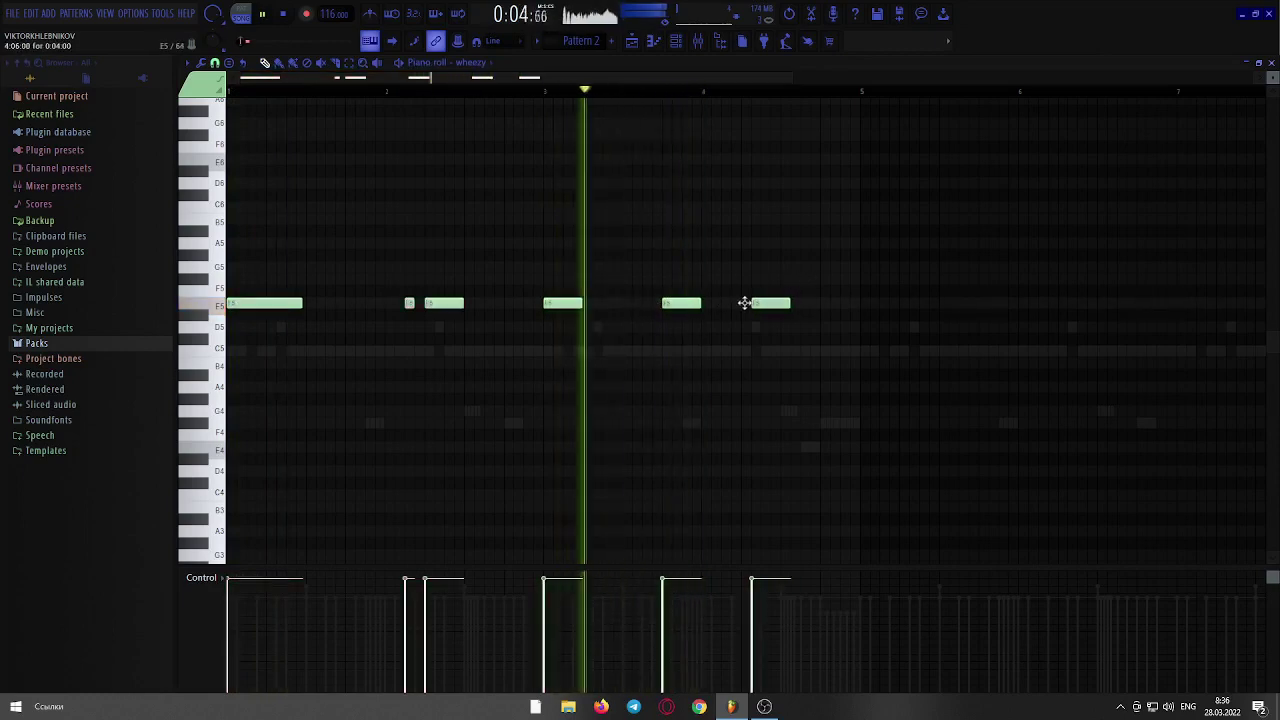
{"action": "left_click", "coordinate": [761, 303]}
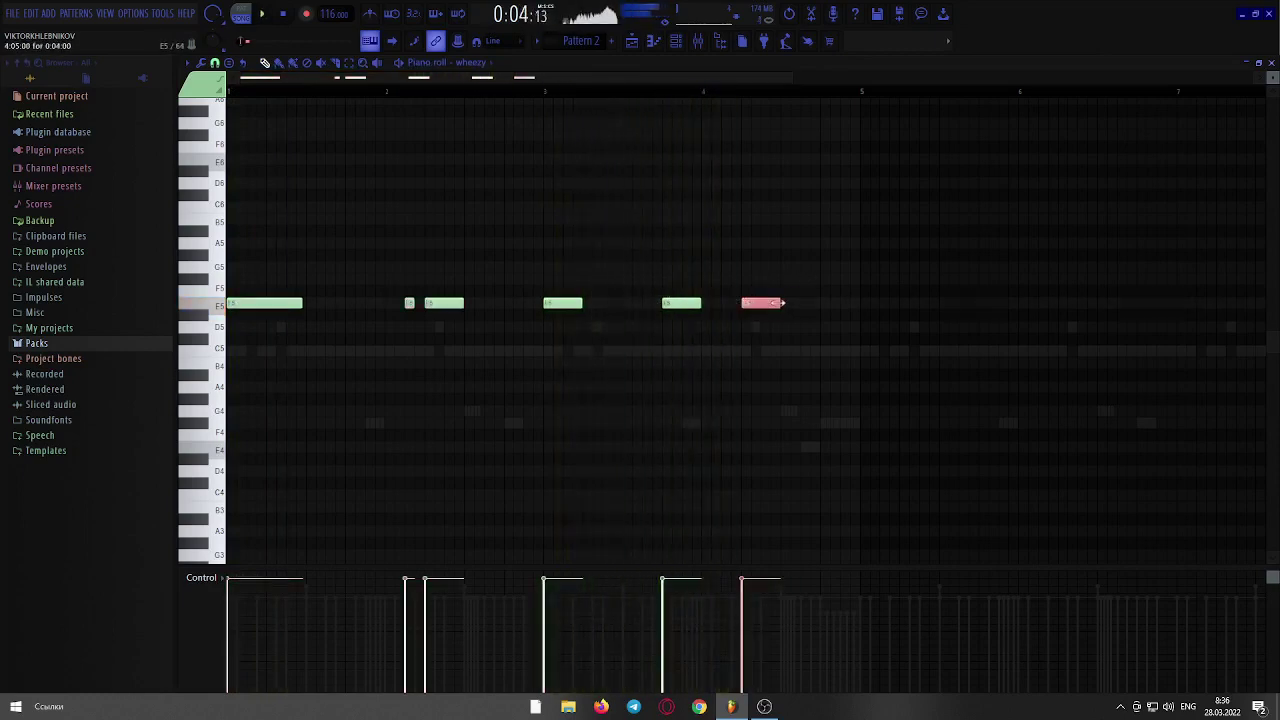
{"action": "left_click_drag", "start_coordinate": [762, 305], "coordinate": [730, 350]}
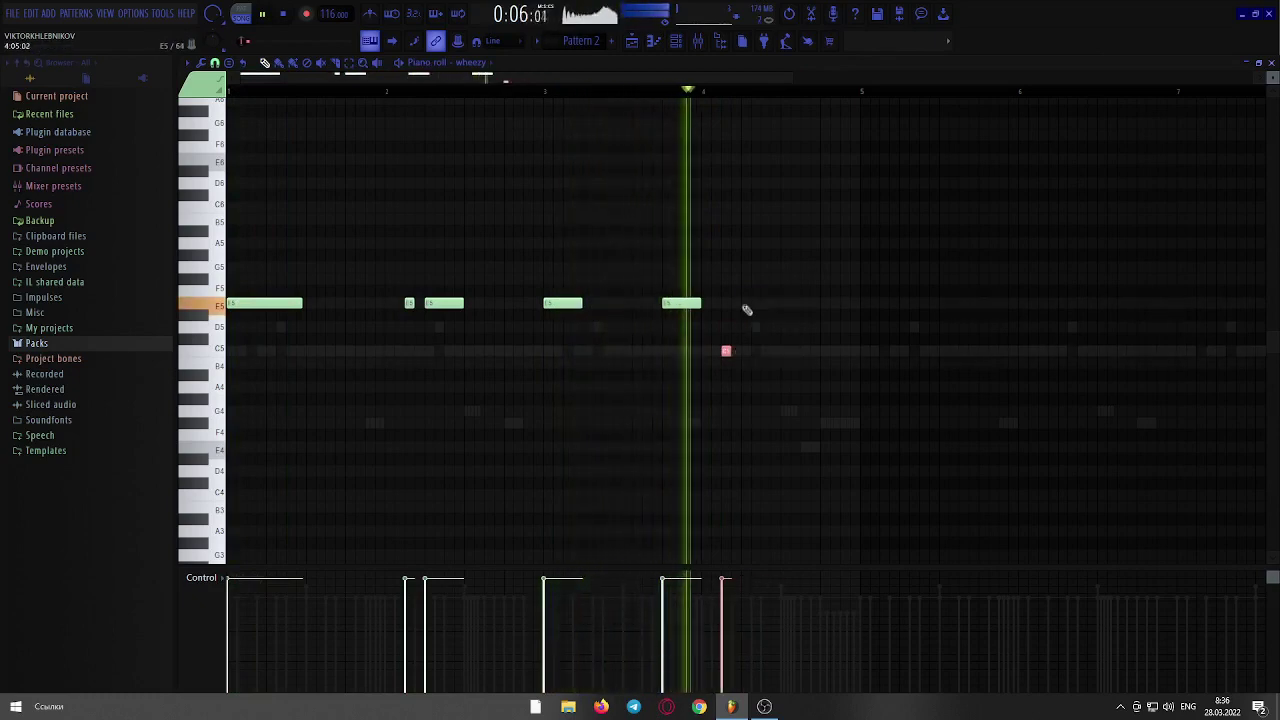
- Place four-step E5 wheezy notes on steps 5 and 11 of bar 4
{"action": "left_click", "coordinate": [754, 304]}
{"action": "left_click_drag", "start_coordinate": [767, 302], "coordinate": [826, 307]}
{"action": "key", "text": "ctrl+a"}
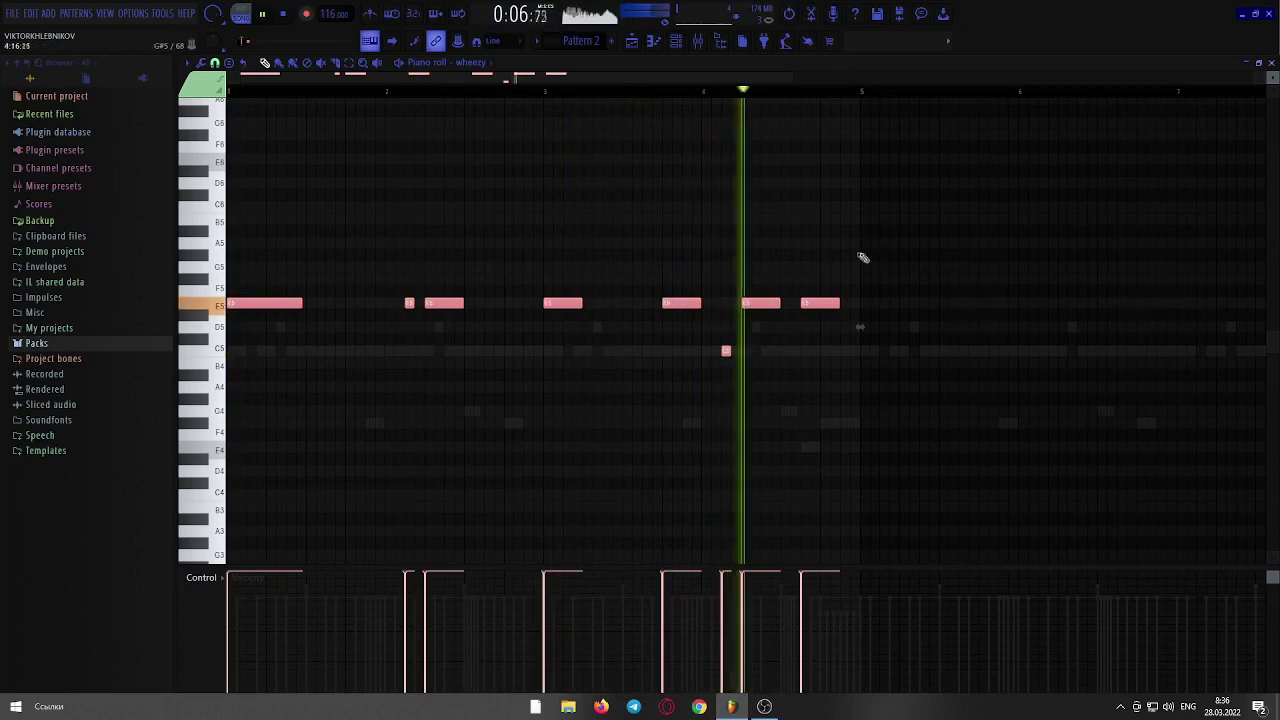
- Place four-step E6 wheezy notes on steps 1 and 7 of bar 5
{"action": "left_click", "coordinate": [864, 300]}
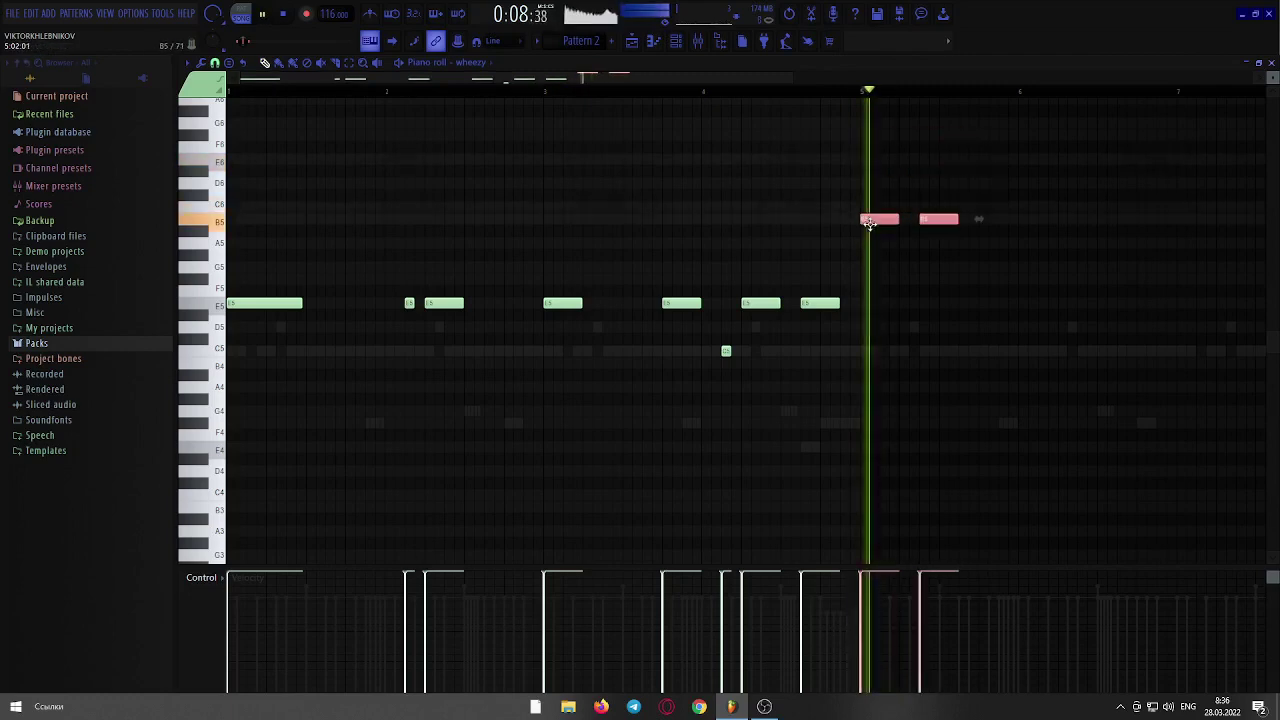
{"action": "key", "text": "space"}
{"action": "scroll", "coordinate": [817, 97], "scroll_direction": "down", "scroll_amount": 2}
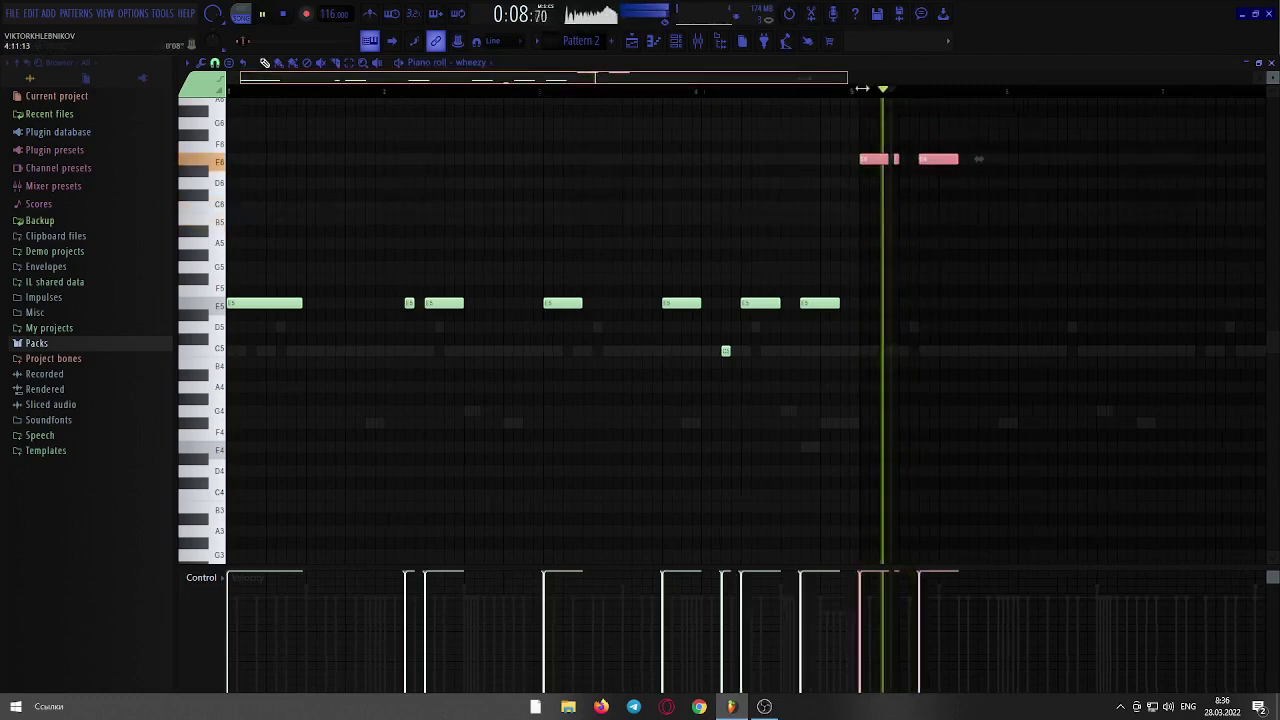
{"action": "key", "text": "space"}
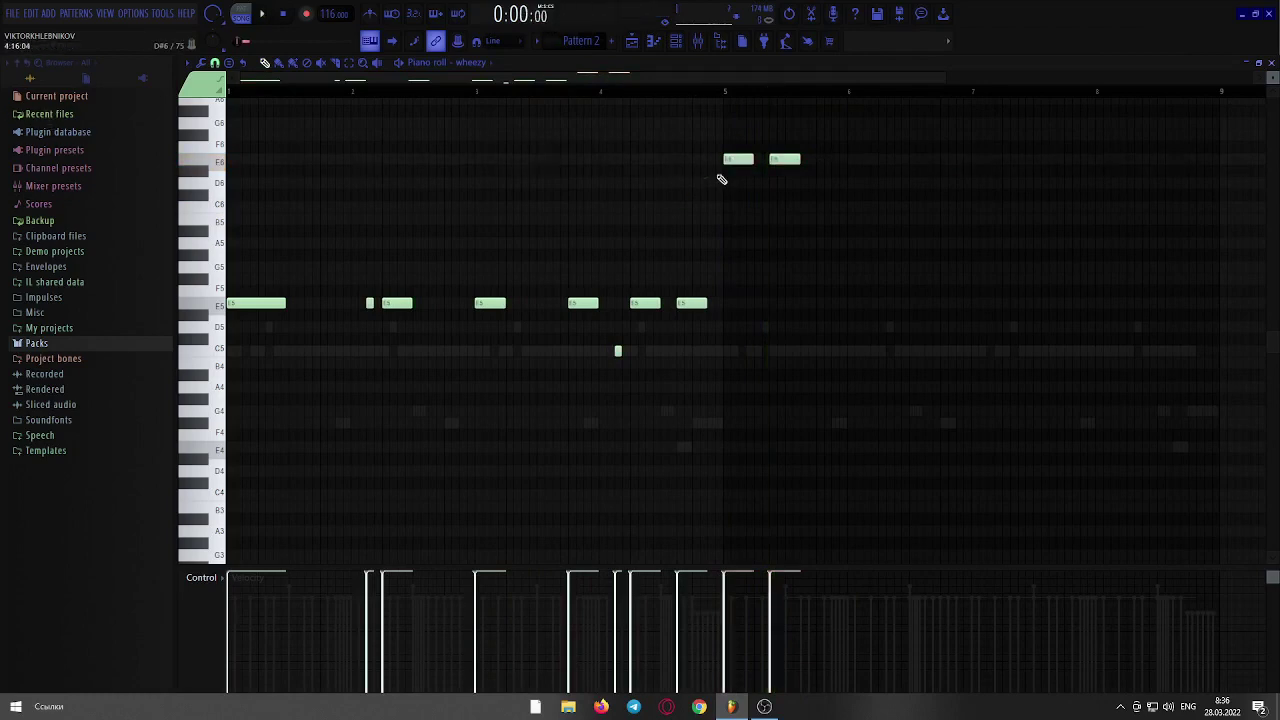
- Raise all wheezy notes by two octaves and open the wheezy channel's sample settings
{"action": "scroll", "coordinate": [763, 163], "scroll_direction": "up", "scroll_amount": 8}
{"action": "left_click", "coordinate": [688, 92]}
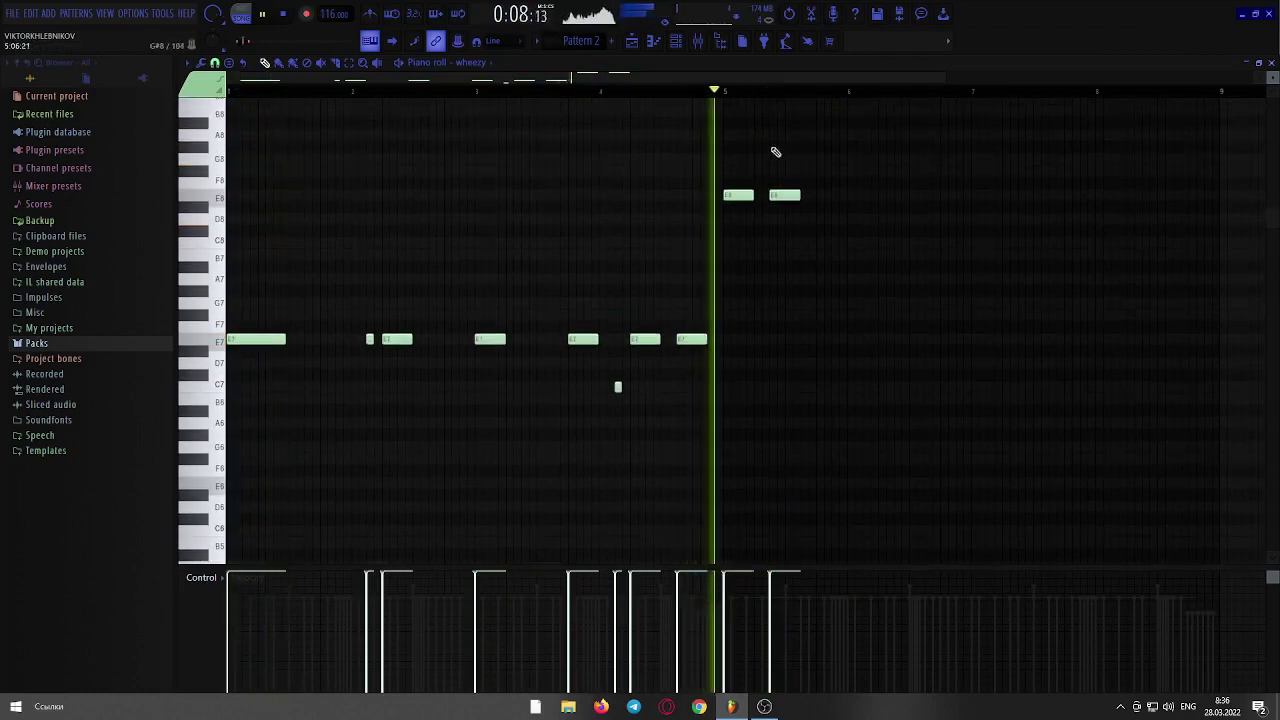
{"action": "left_click", "coordinate": [676, 41]}
{"action": "left_click", "coordinate": [646, 320]}
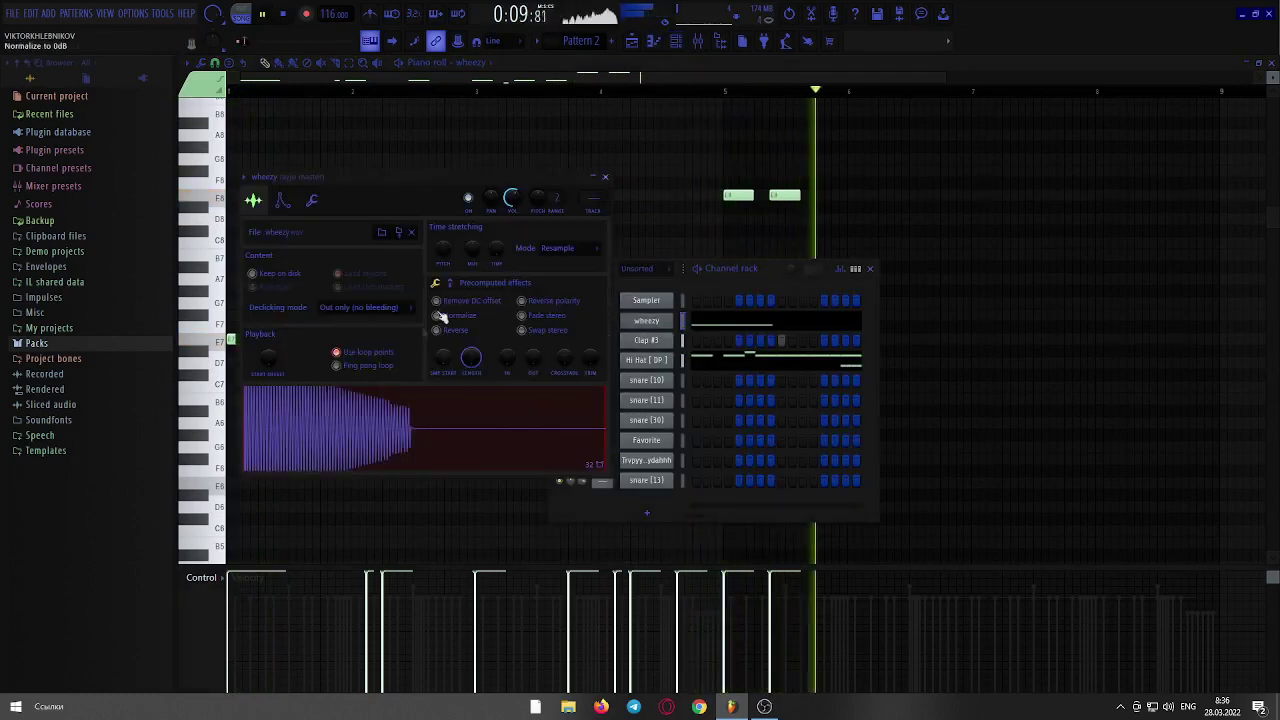
{"action": "left_click", "coordinate": [683, 77]}
{"action": "left_click", "coordinate": [727, 92]}
- Add a four-step E8 note on step 13 of bar 5 and B7 notes on steps 3 and 5 of bar 6
{"action": "left_click_drag", "start_coordinate": [829, 198], "coordinate": [895, 258]}
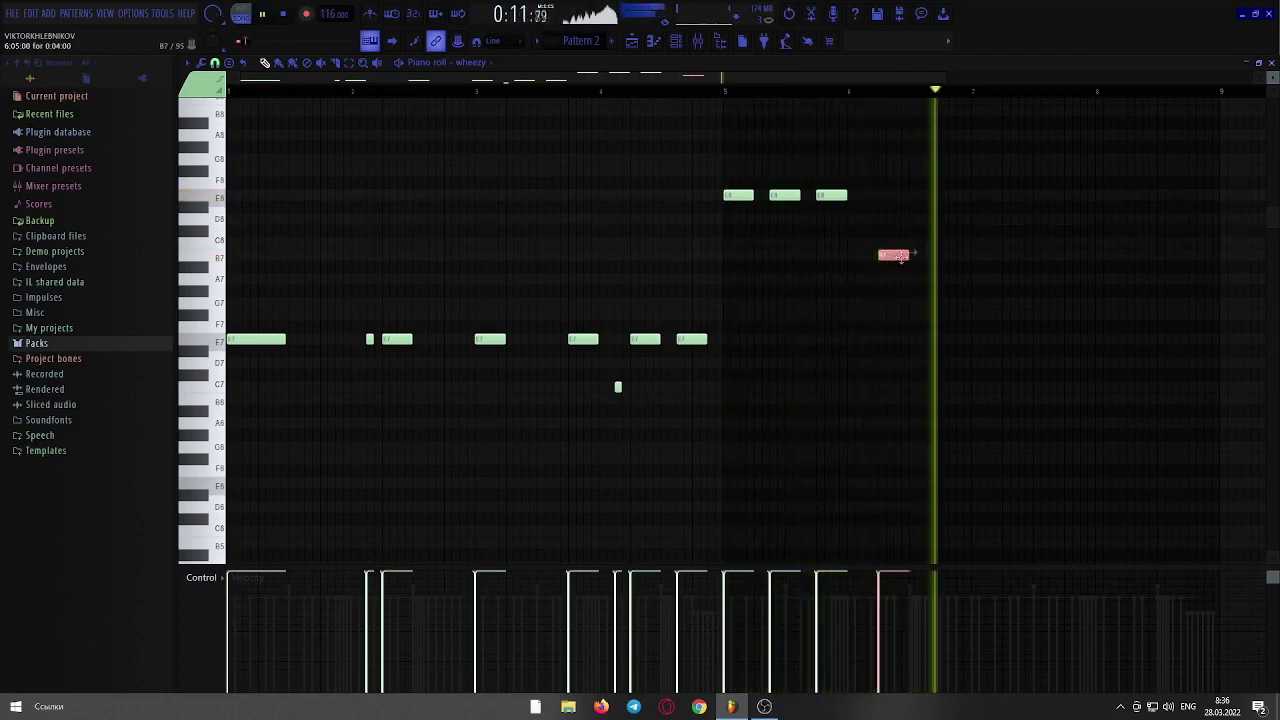
{"action": "left_click_drag", "start_coordinate": [861, 258], "coordinate": [962, 243]}
- Add four-step E8 notes on steps 1, 7 and 13 of bar 7 and step 5 of bar 8, plus B7 on step 15 of bar 6
{"action": "left_click_drag", "start_coordinate": [868, 194], "coordinate": [977, 204]}
{"action": "left_click_drag", "start_coordinate": [1070, 144], "coordinate": [1044, 151]}
{"action": "left_click", "coordinate": [959, 243]}
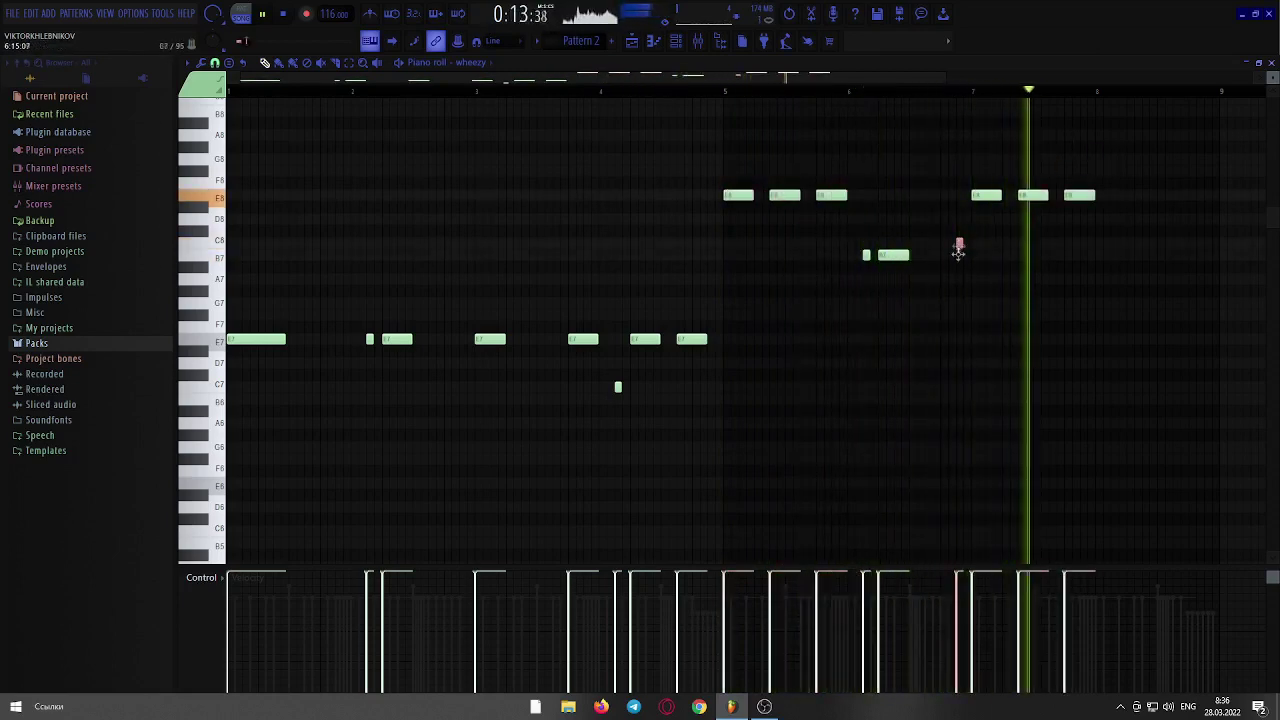
{"action": "left_click", "coordinate": [1138, 171]}
{"action": "right_click", "coordinate": [1138, 171]}
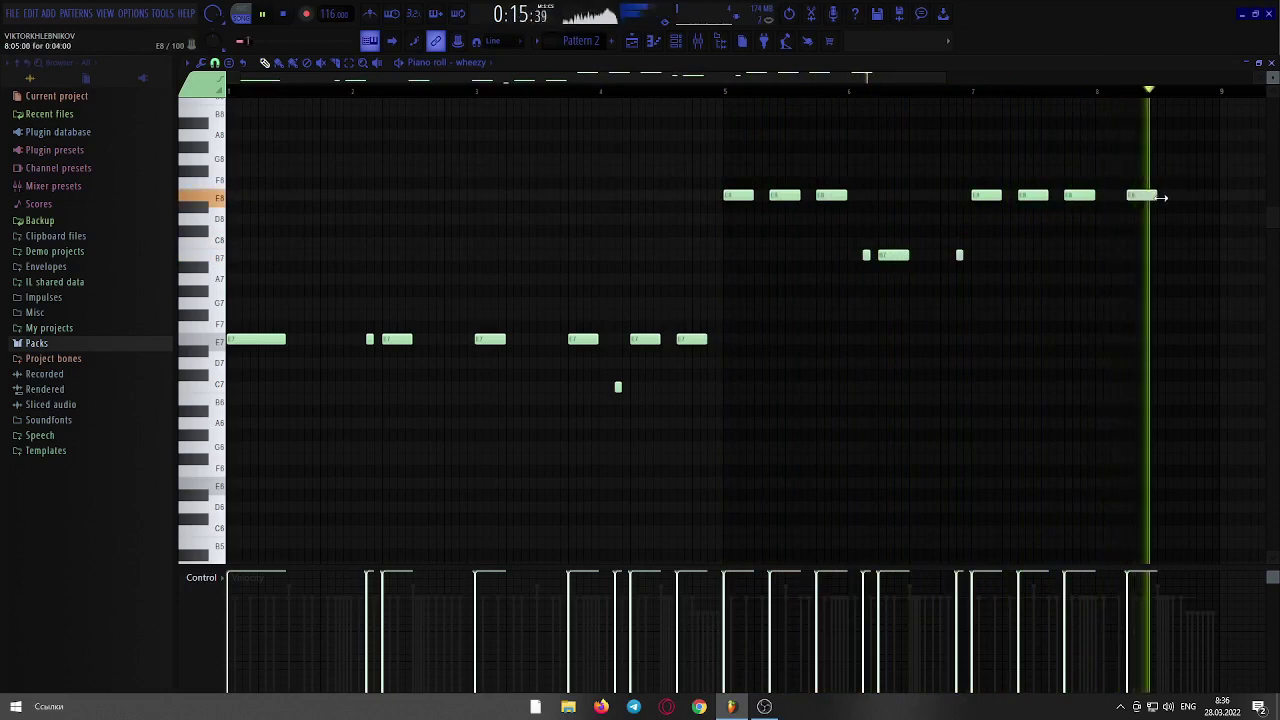
- Lower all wheezy notes by two octaves, and lower the notes in bars 5 to 8 by one further octave
{"action": "key", "text": "ctrl+Down"}
{"action": "key", "text": "ctrl+Down"}
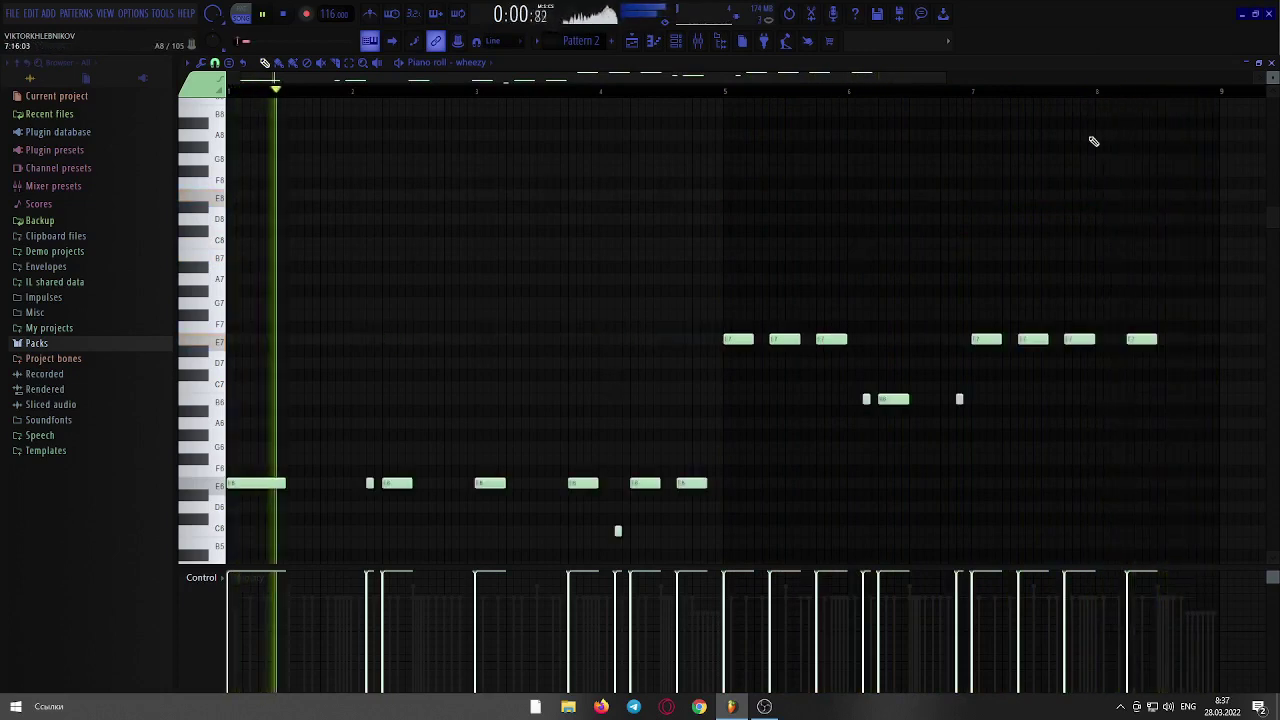
{"action": "scroll", "coordinate": [1098, 155], "scroll_direction": "down", "scroll_amount": 4}
{"action": "left_click_drag", "start_coordinate": [1169, 142], "coordinate": [679, 294]}
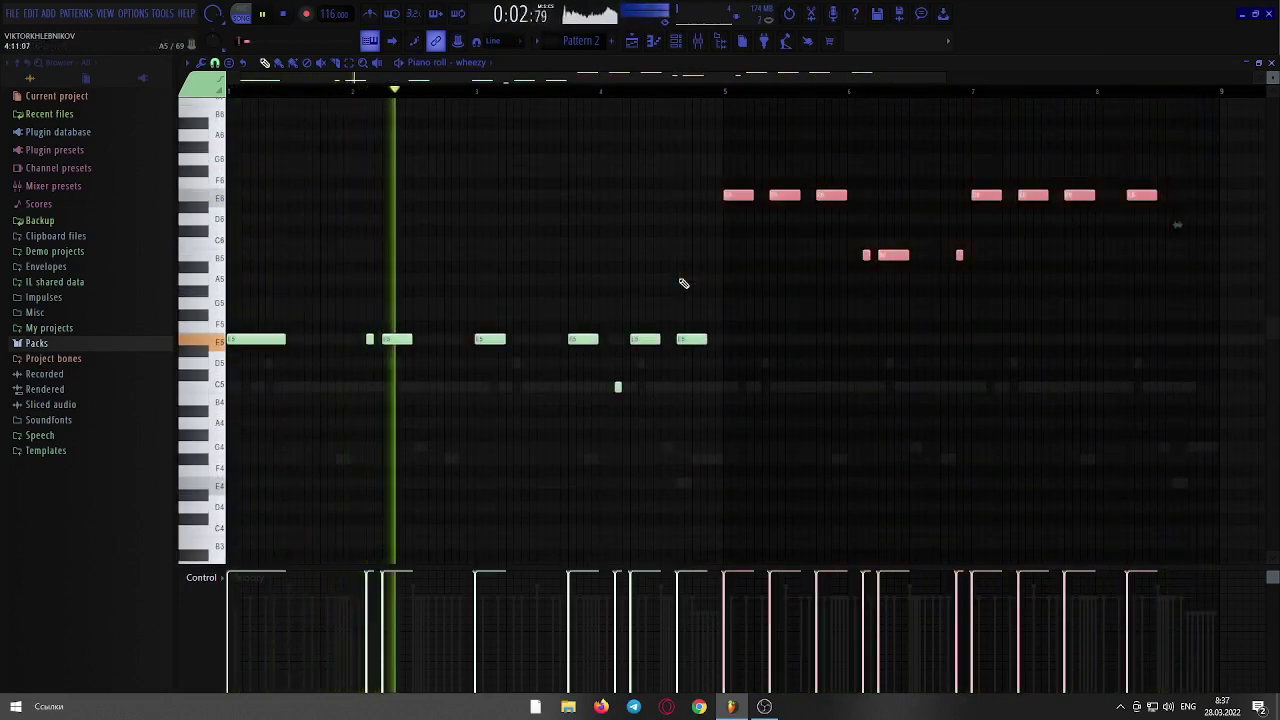
{"action": "key", "text": "ctrl+Down"}
{"action": "left_click", "coordinate": [708, 165], "text": "ctrl"}
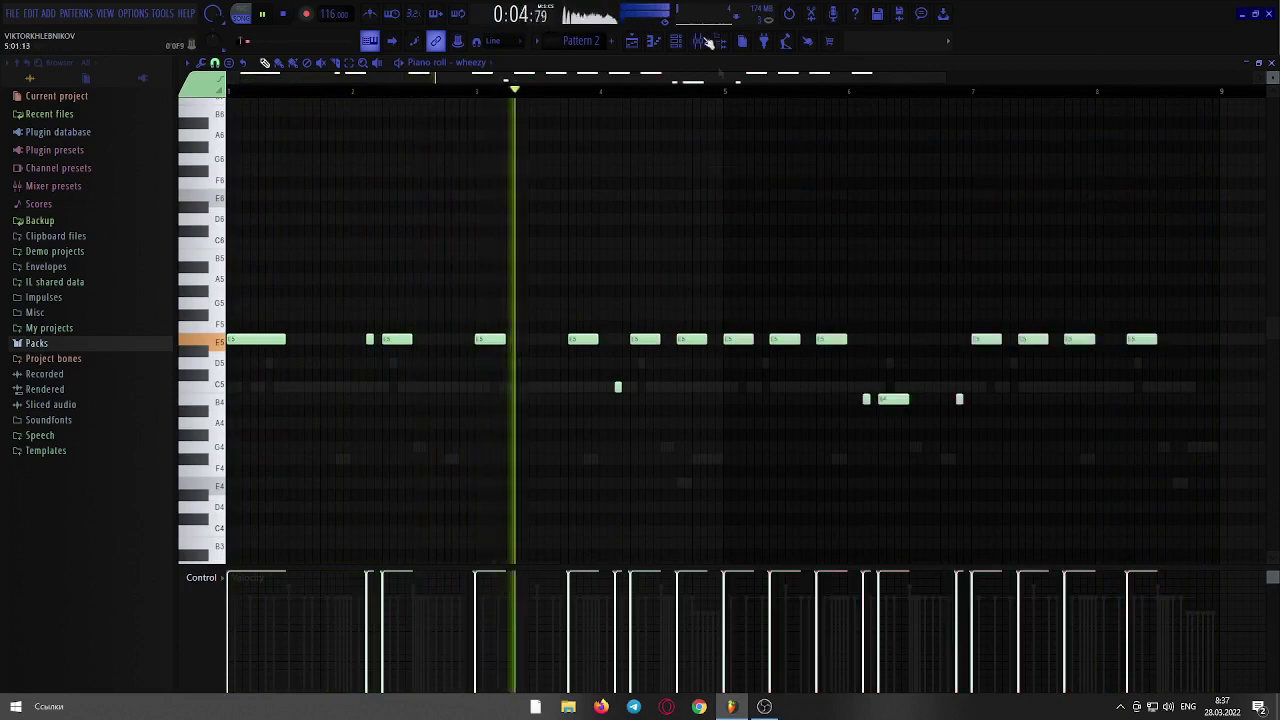
- Place a snare [10] hit on step 7 in the channel rack and set its channel volume to about 67%
{"action": "left_click", "coordinate": [678, 44]}
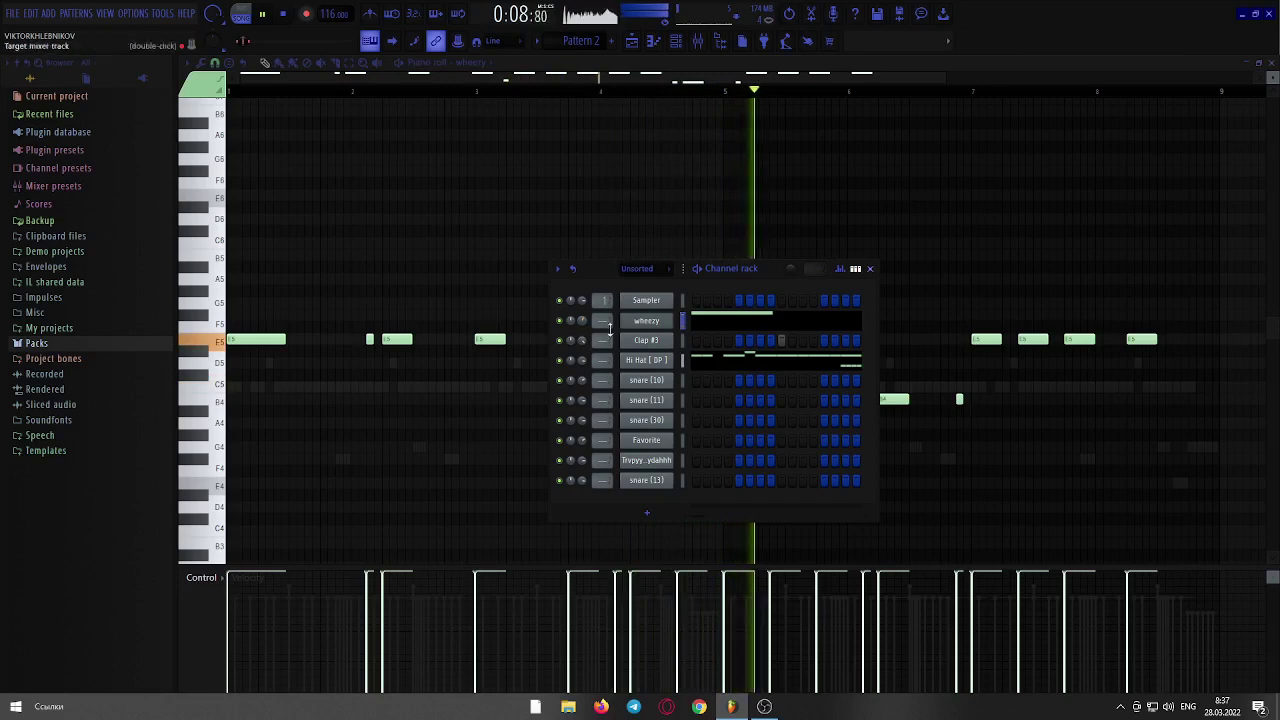
{"action": "left_click", "coordinate": [286, 88]}
{"action": "key", "text": "space"}
{"action": "left_click", "coordinate": [677, 42]}
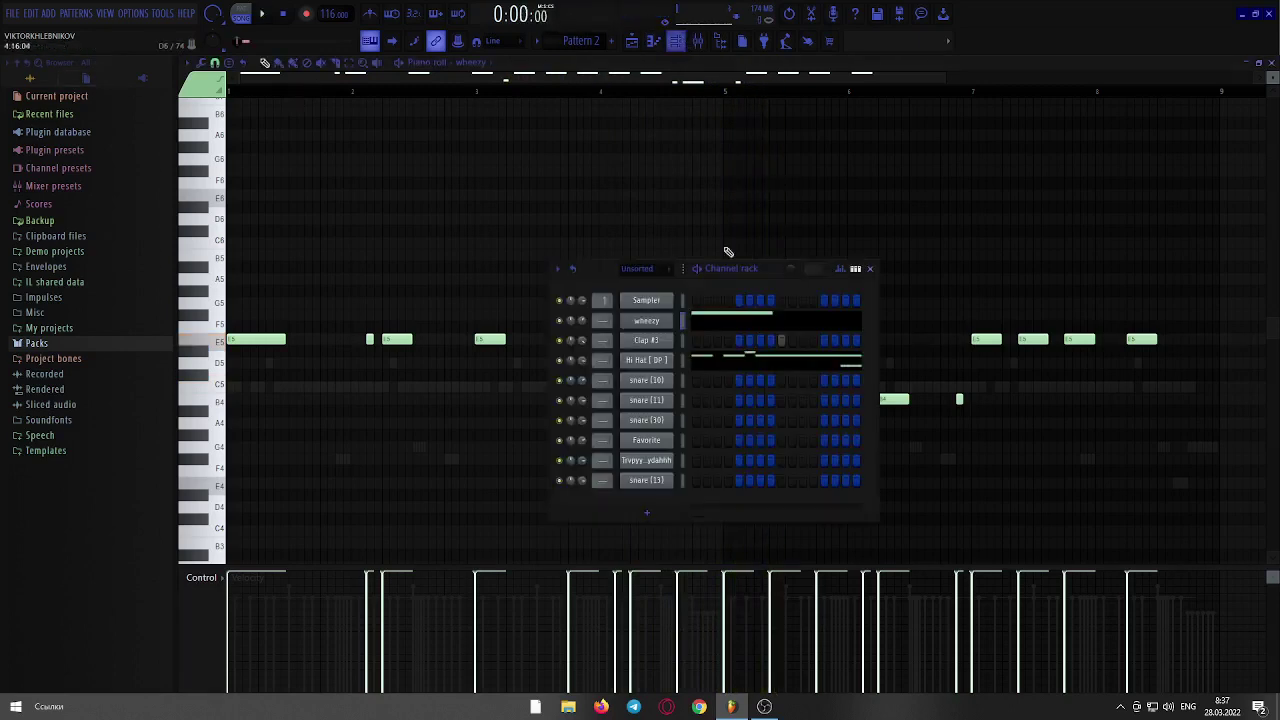
{"action": "key", "text": "space"}
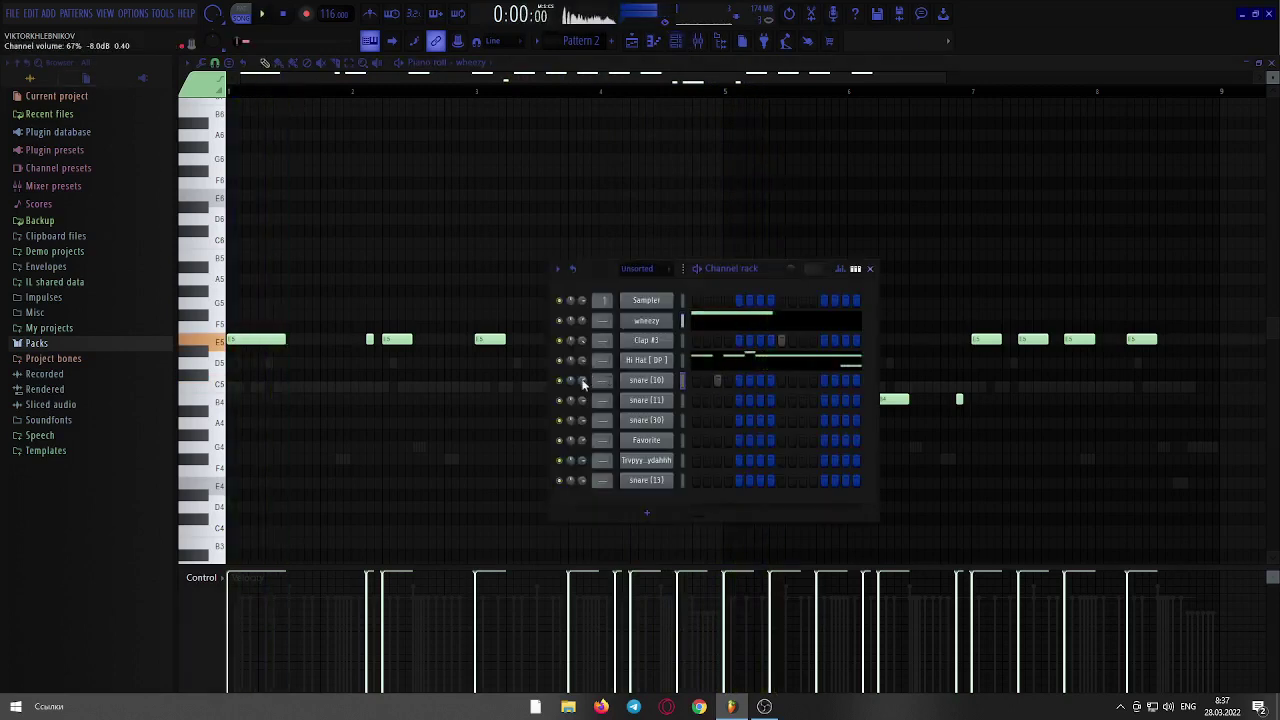
{"action": "key", "text": "space"}
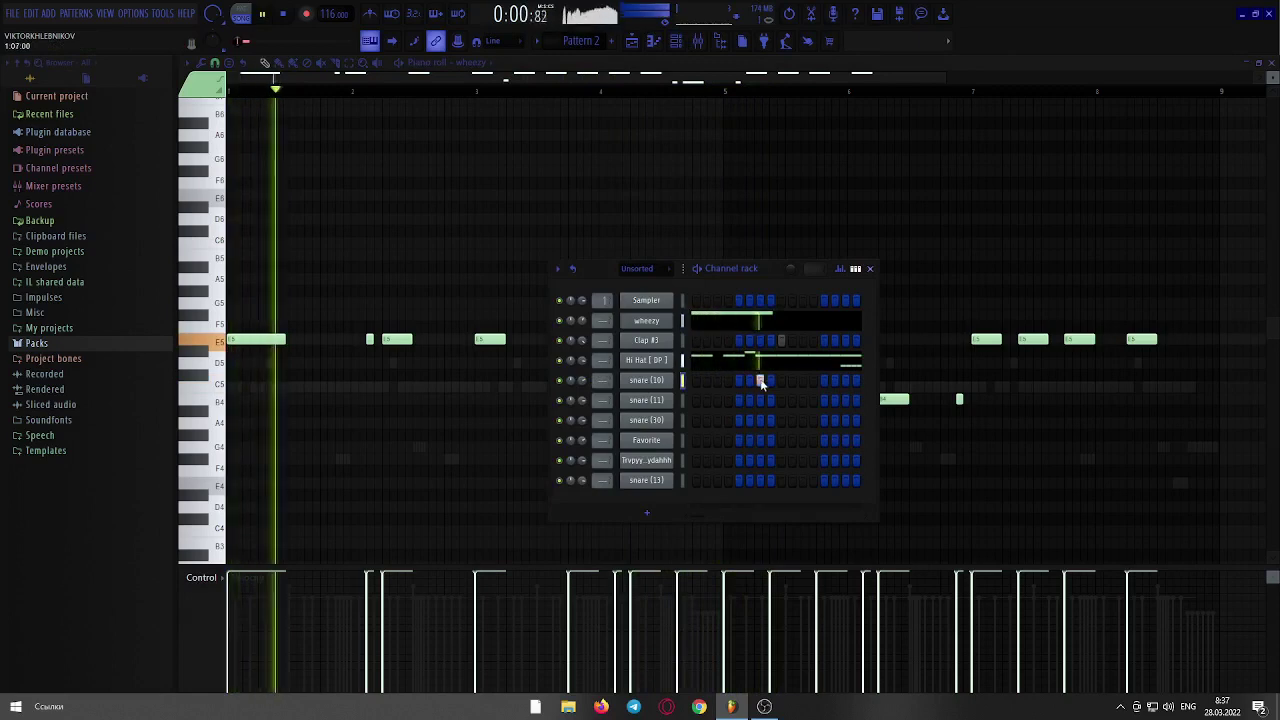
- Open the snare [13] channel in the piano roll and place one-step C5 notes on steps 11 and 12 of bar 1
{"action": "left_click", "coordinate": [684, 421]}
{"action": "right_click", "coordinate": [684, 481]}
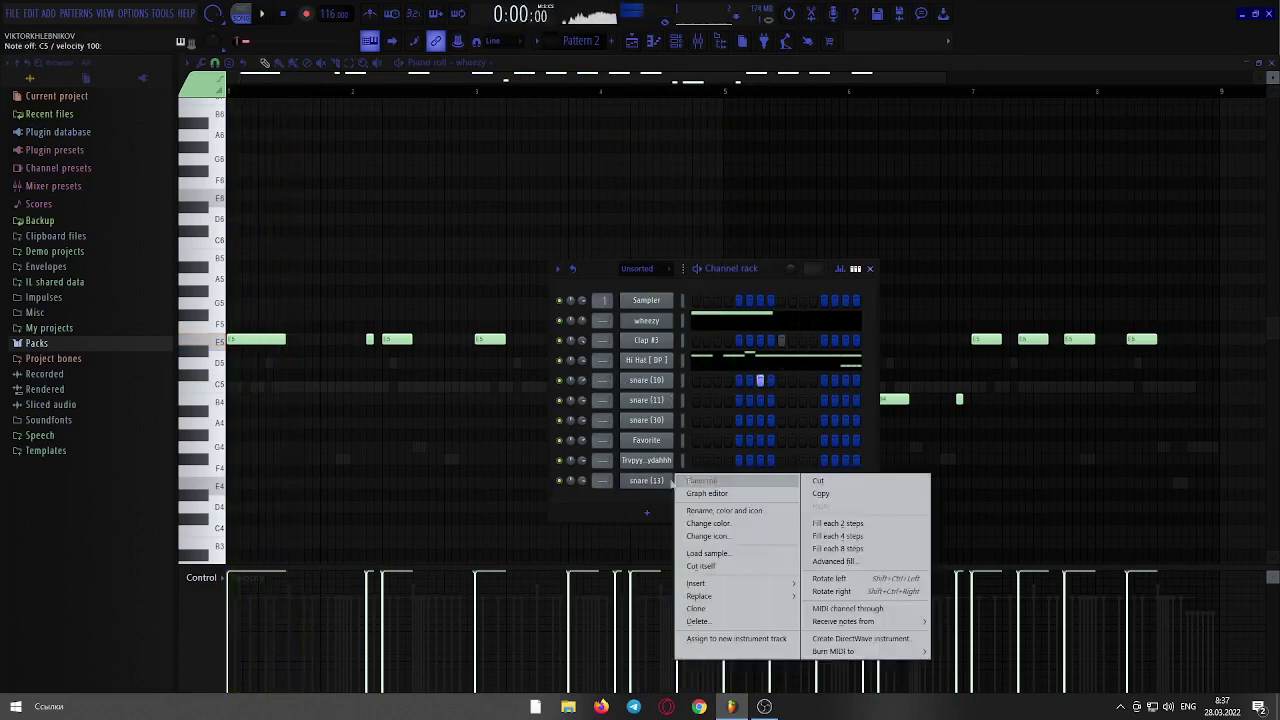
{"action": "left_click", "coordinate": [703, 481]}
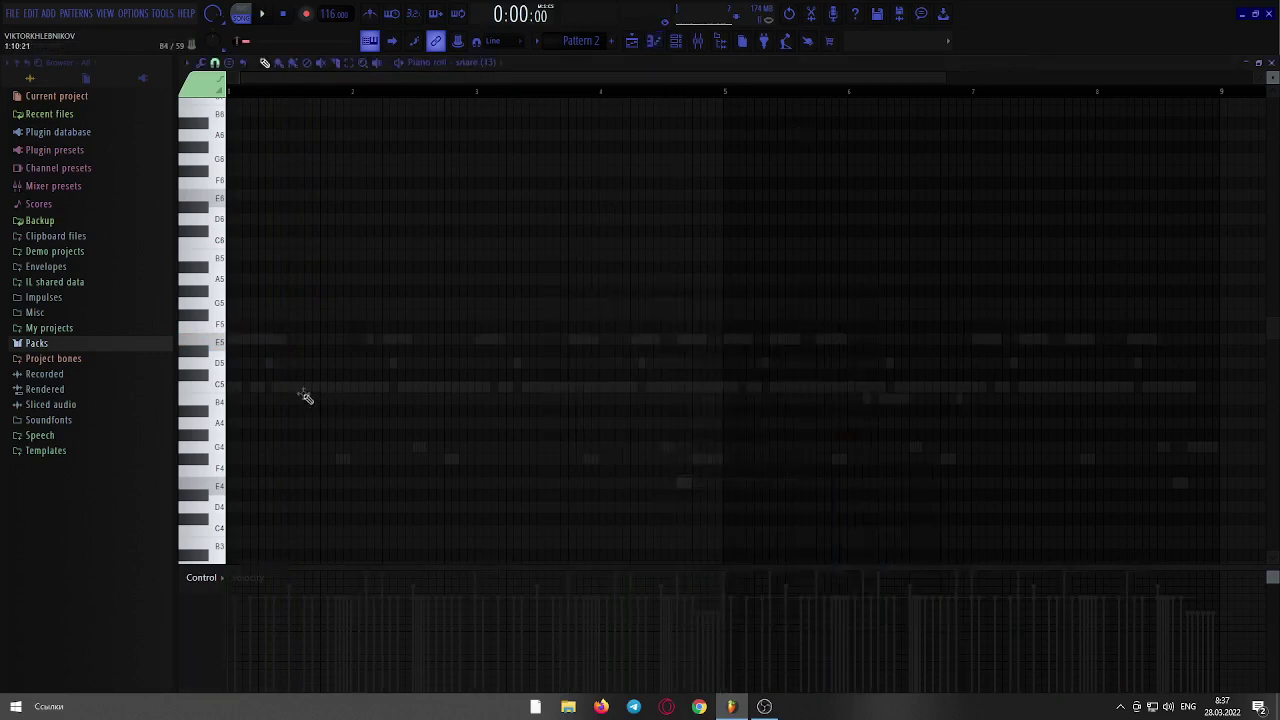
{"action": "left_click", "coordinate": [309, 387]}
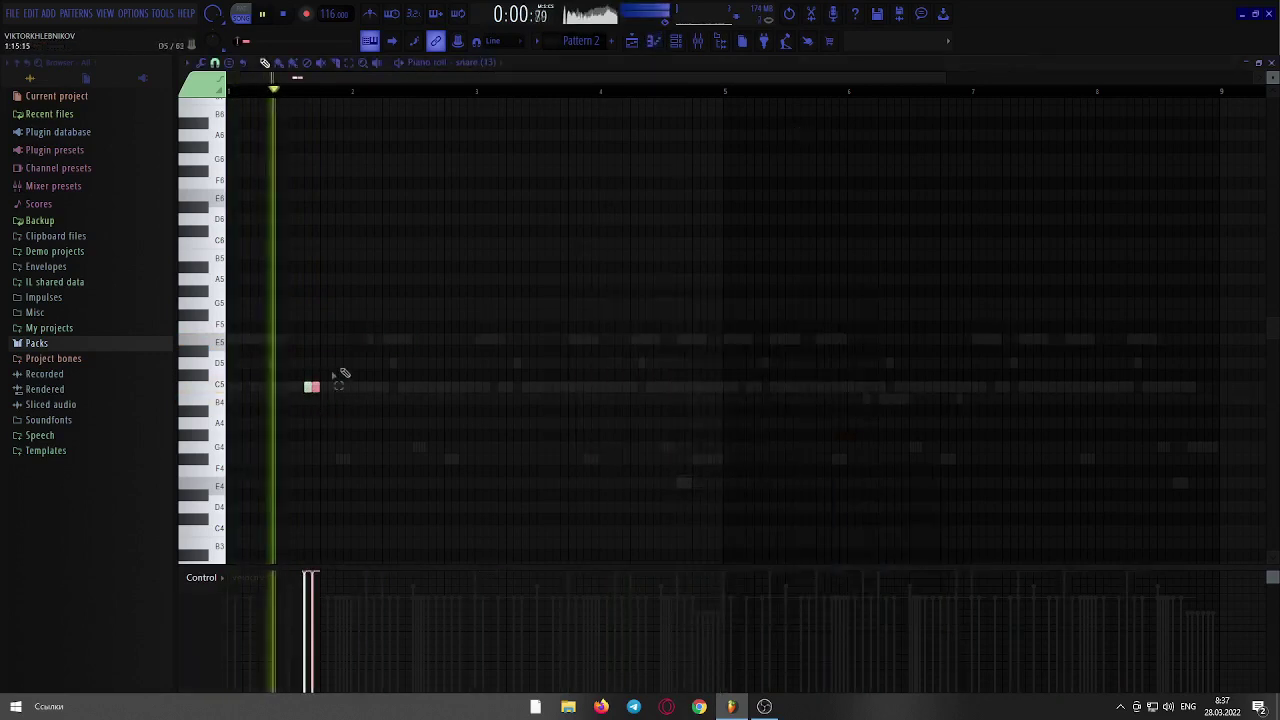
- Lower the velocity of the two snare (13) C5 notes on steps 11 and 12 of bar 1
{"action": "scroll", "coordinate": [600, 280], "scroll_direction": "down", "scroll_amount": 5}
{"action": "key", "text": "space"}
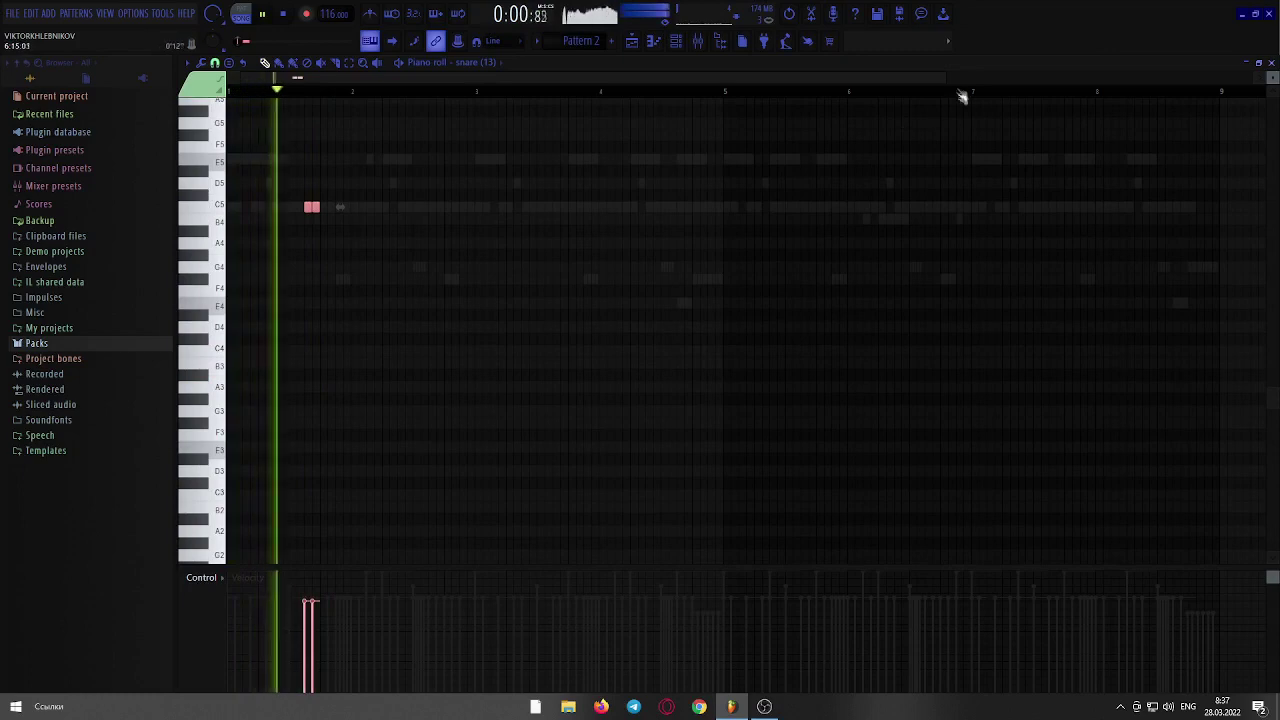
{"action": "left_click_drag", "start_coordinate": [946, 77], "coordinate": [511, 105]}
{"action": "scroll", "coordinate": [583, 183], "scroll_direction": "up", "scroll_amount": 3}
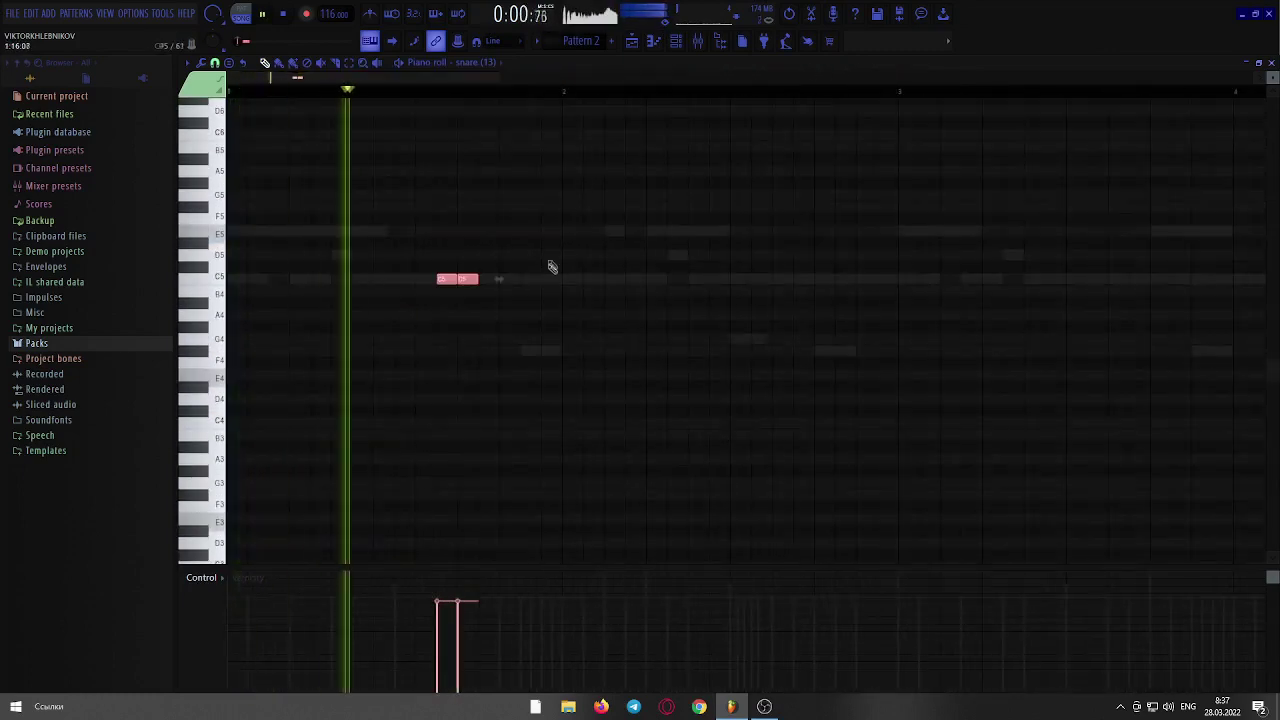
{"action": "left_click", "coordinate": [606, 280]}
{"action": "key", "text": "space"}
{"action": "left_click_drag", "start_coordinate": [637, 278], "coordinate": [539, 282]}
{"action": "right_click", "coordinate": [534, 281]}
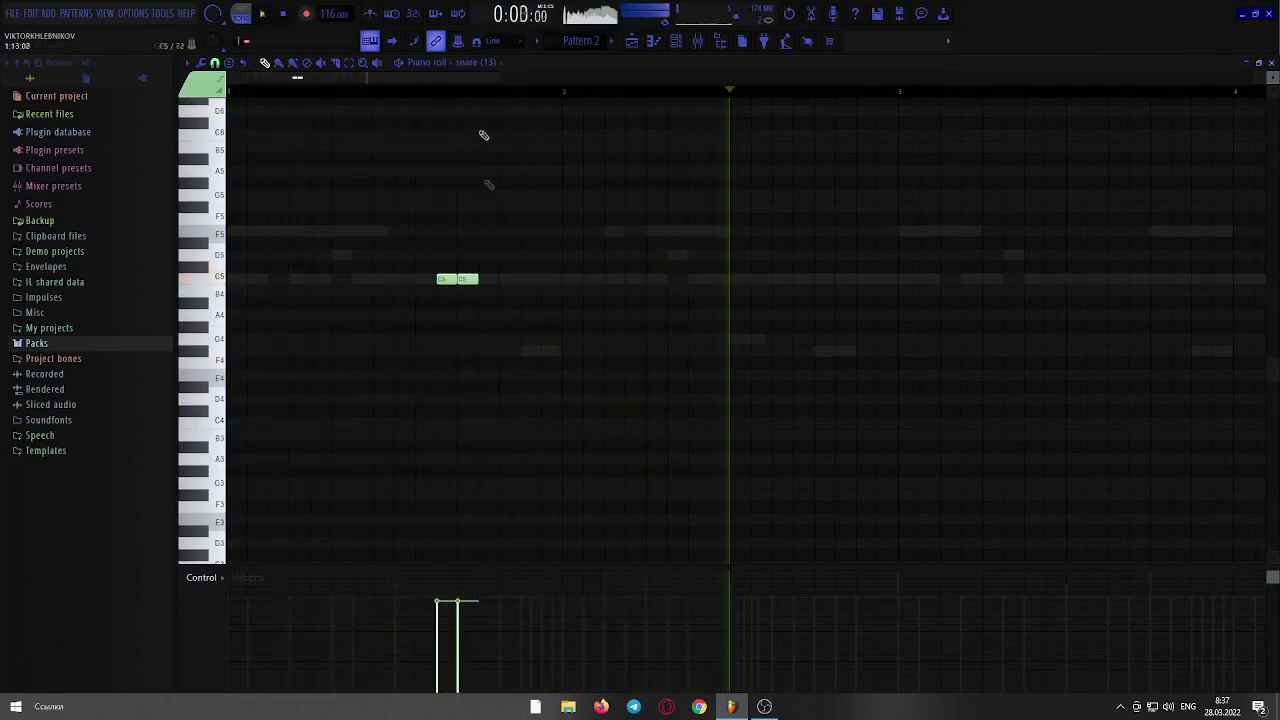
- Try a four-step C5 note on step 7 of bar 2 in the snare (10) piano roll
{"action": "key", "text": "space"}
{"action": "left_click", "coordinate": [477, 63]}
{"action": "left_click", "coordinate": [500, 162]}
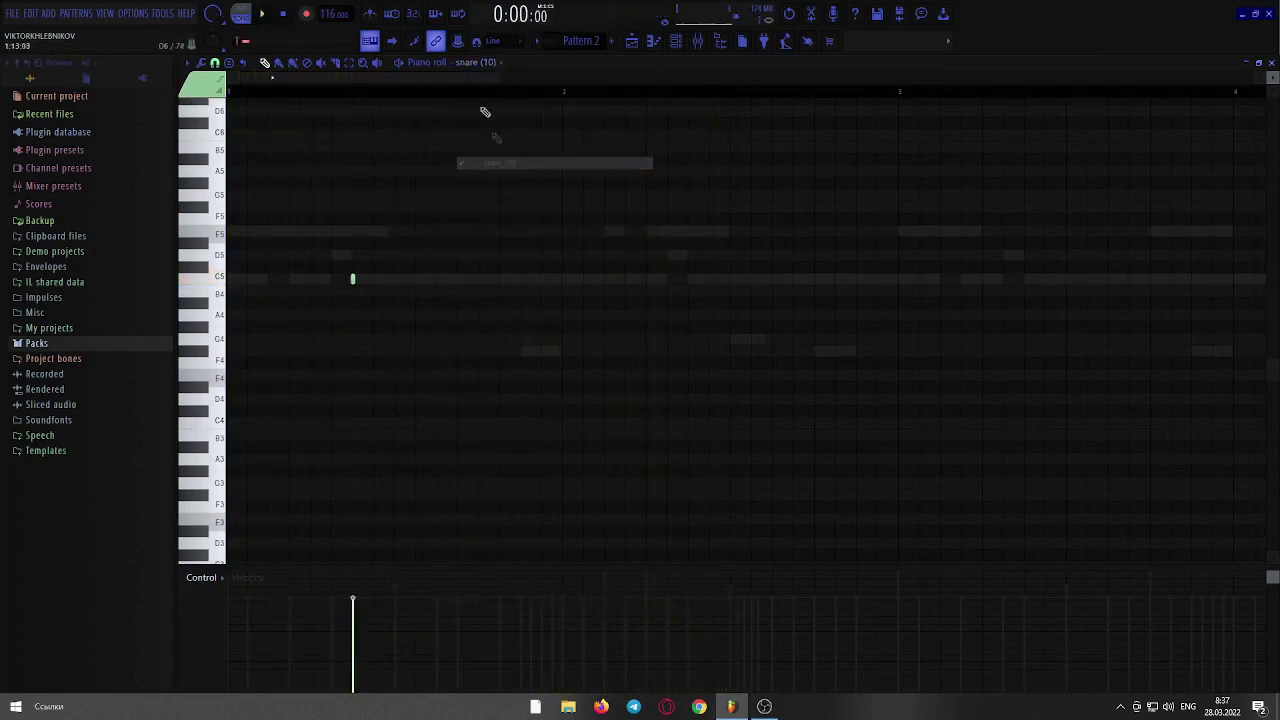
{"action": "left_click_drag", "start_coordinate": [447, 80], "coordinate": [505, 82]}
{"action": "left_click", "coordinate": [540, 278]}
{"action": "key", "text": "space"}
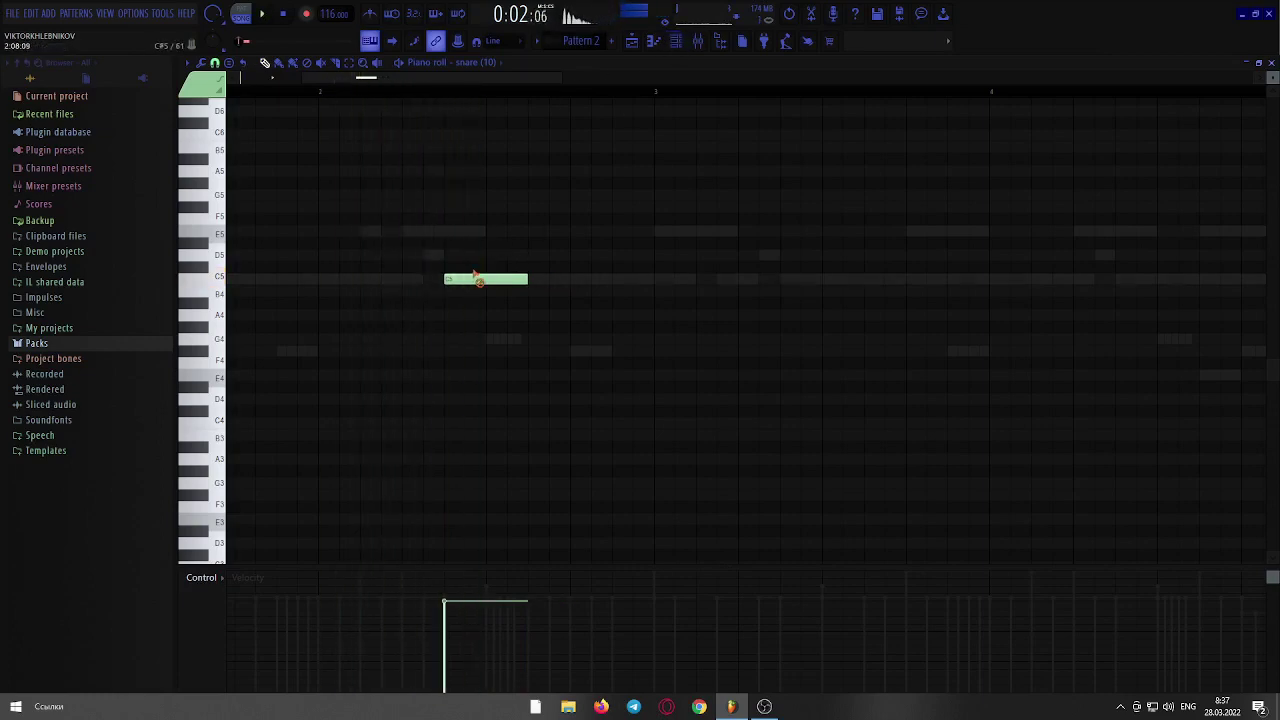
- Switch to the snare (11) channel and place a two-step C5 note on step 7 of bar 2
{"action": "left_click", "coordinate": [480, 62]}
{"action": "left_click", "coordinate": [508, 177]}
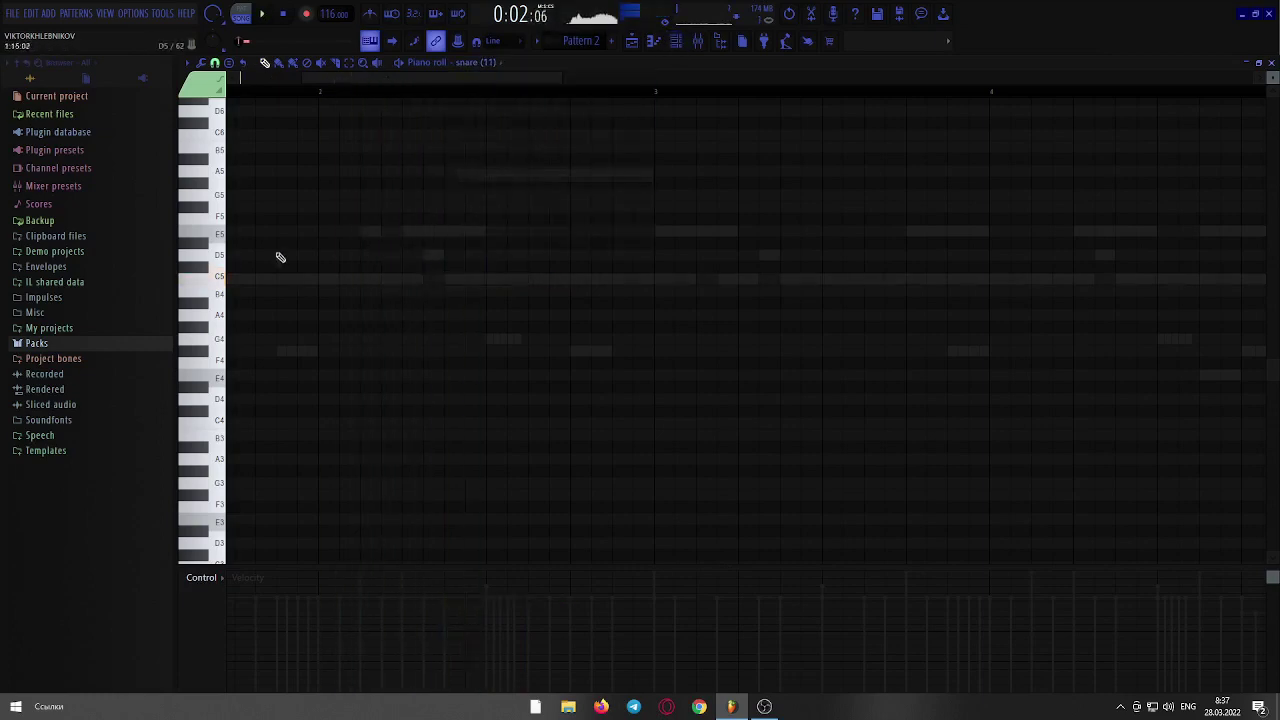
{"action": "key", "text": "space"}
{"action": "left_click_drag", "start_coordinate": [457, 283], "coordinate": [485, 281]}
{"action": "key", "text": "space"}
{"action": "key", "text": "space"}
- Add a two-step F#4 note on step 11 and one-step F#4 notes on steps 13 and 14 of bar 2
{"action": "left_click", "coordinate": [562, 280]}
{"action": "left_click_drag", "start_coordinate": [576, 346], "coordinate": [545, 345]}
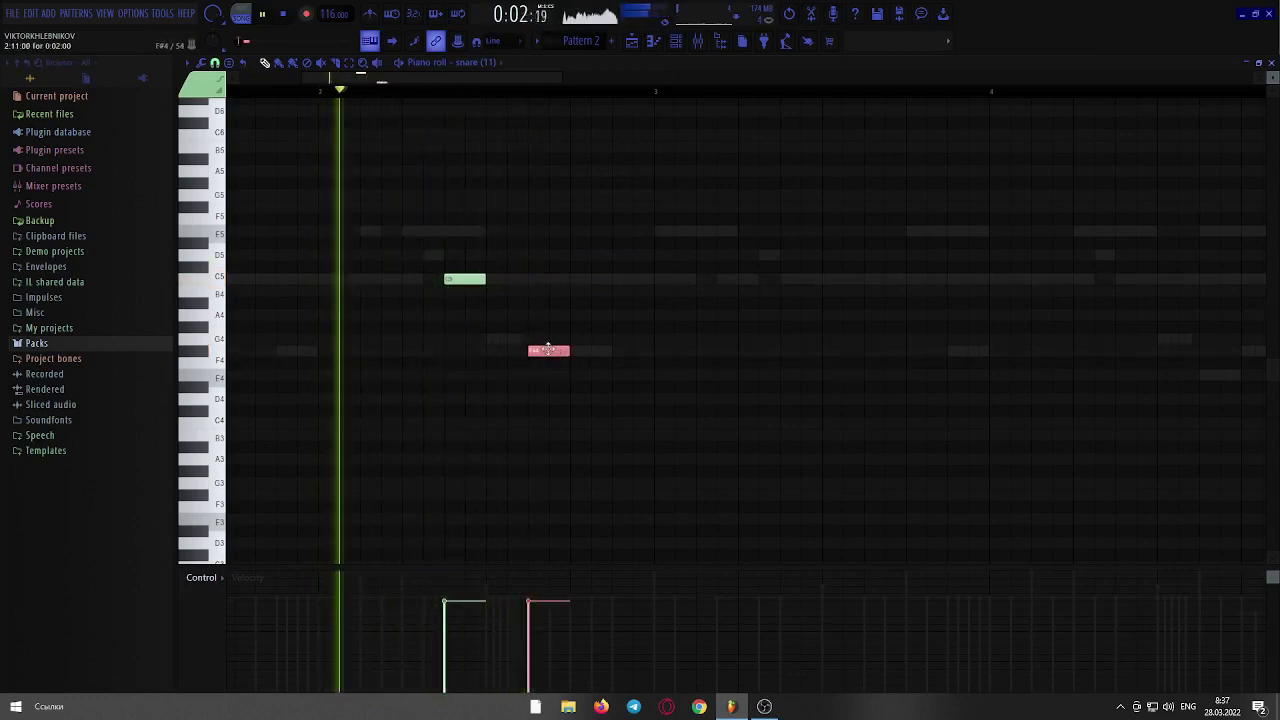
{"action": "left_click", "coordinate": [580, 349]}
{"action": "left_click", "coordinate": [600, 349]}
{"action": "key", "text": "space"}
{"action": "key", "text": "space"}
- Raise the step 11 note of bar 2 to C5 and add a two-step C5 note on step 15
{"action": "left_click_drag", "start_coordinate": [532, 351], "coordinate": [532, 278]}
{"action": "left_click", "coordinate": [613, 280]}
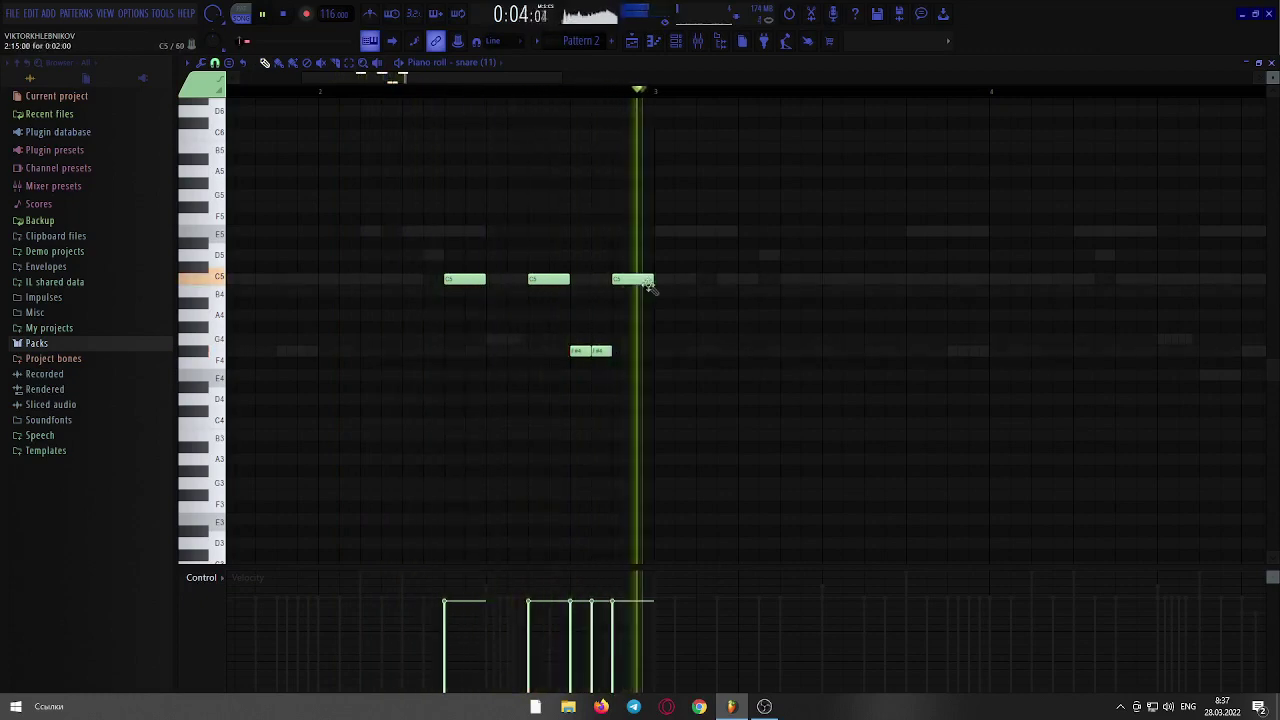
{"action": "key", "text": "space"}
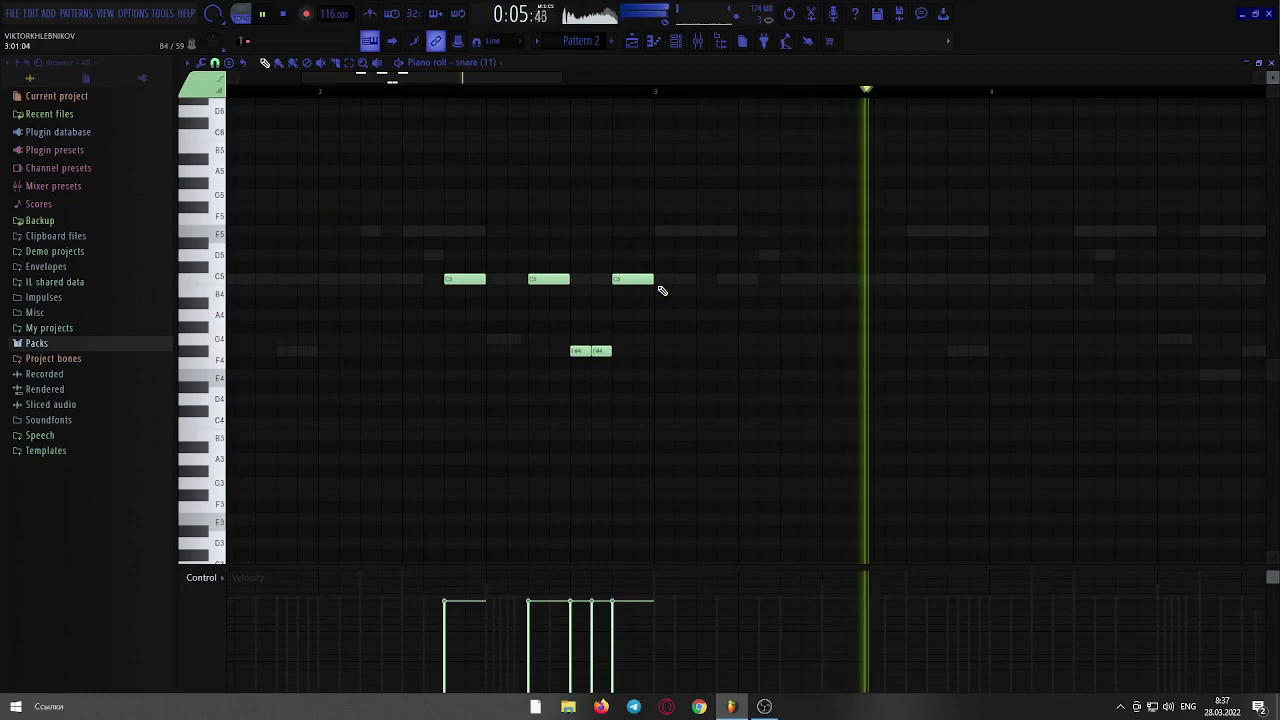
{"action": "key", "text": "space"}
{"action": "key", "text": "space"}
{"action": "key", "text": "space"}
- Lower the step 11 note of bar 2 to F#4 and slightly reduce the velocity of all snare (11) notes
{"action": "left_click_drag", "start_coordinate": [549, 279], "coordinate": [566, 364]}
{"action": "right_click", "coordinate": [583, 353]}
{"action": "right_click", "coordinate": [600, 351]}
{"action": "key", "text": "ctrl+b"}
{"action": "left_click_drag", "start_coordinate": [610, 352], "coordinate": [591, 355]}
{"action": "key", "text": "ctrl+b"}
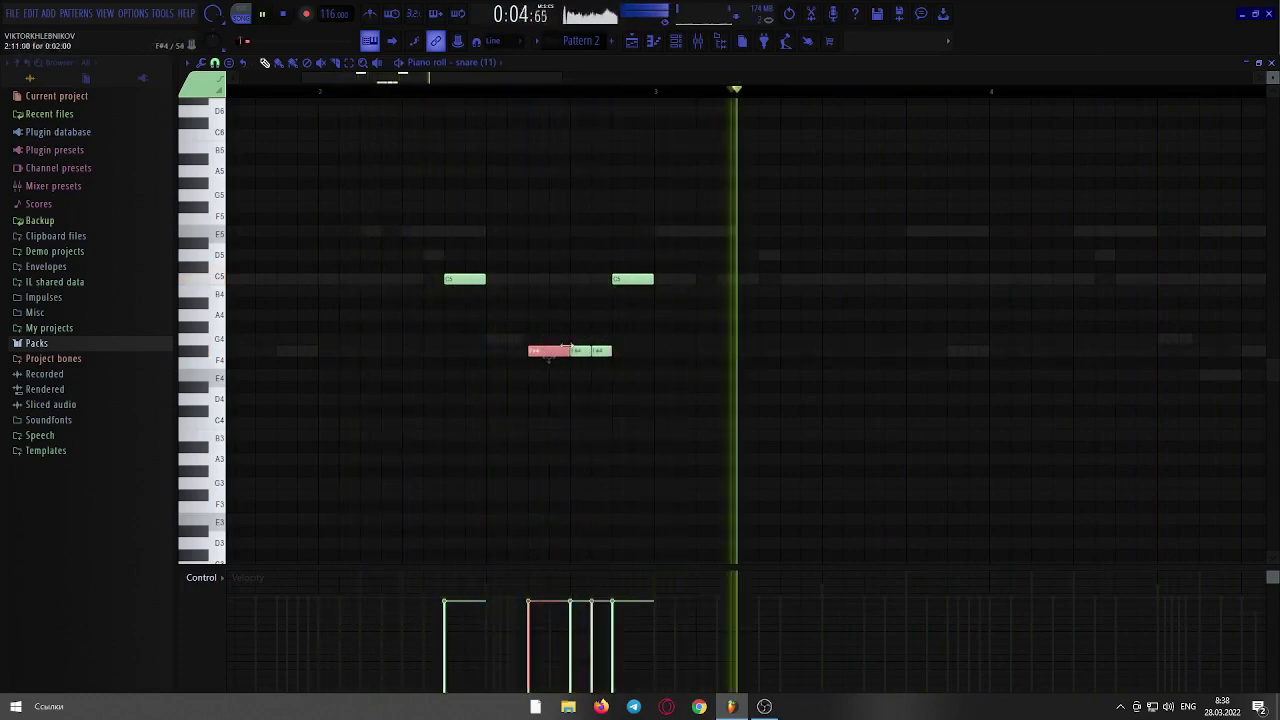
{"action": "key", "text": "ctrl+a"}
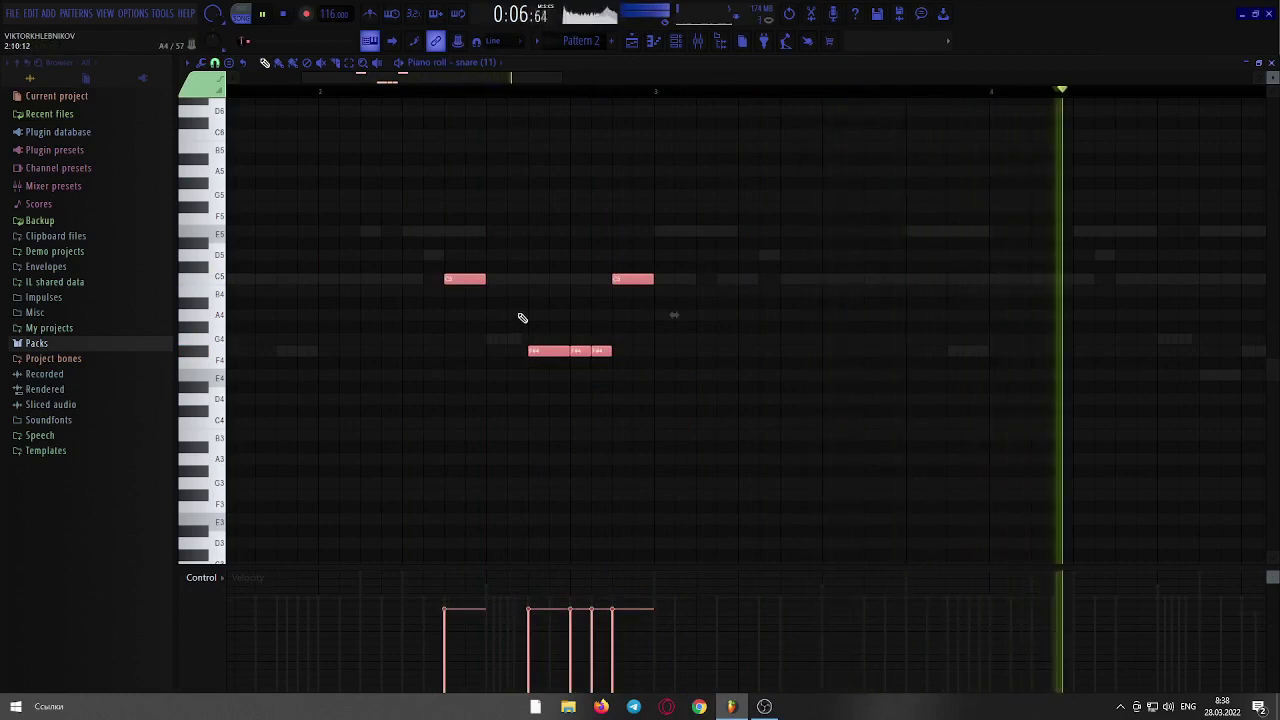
{"action": "key", "text": "space"}
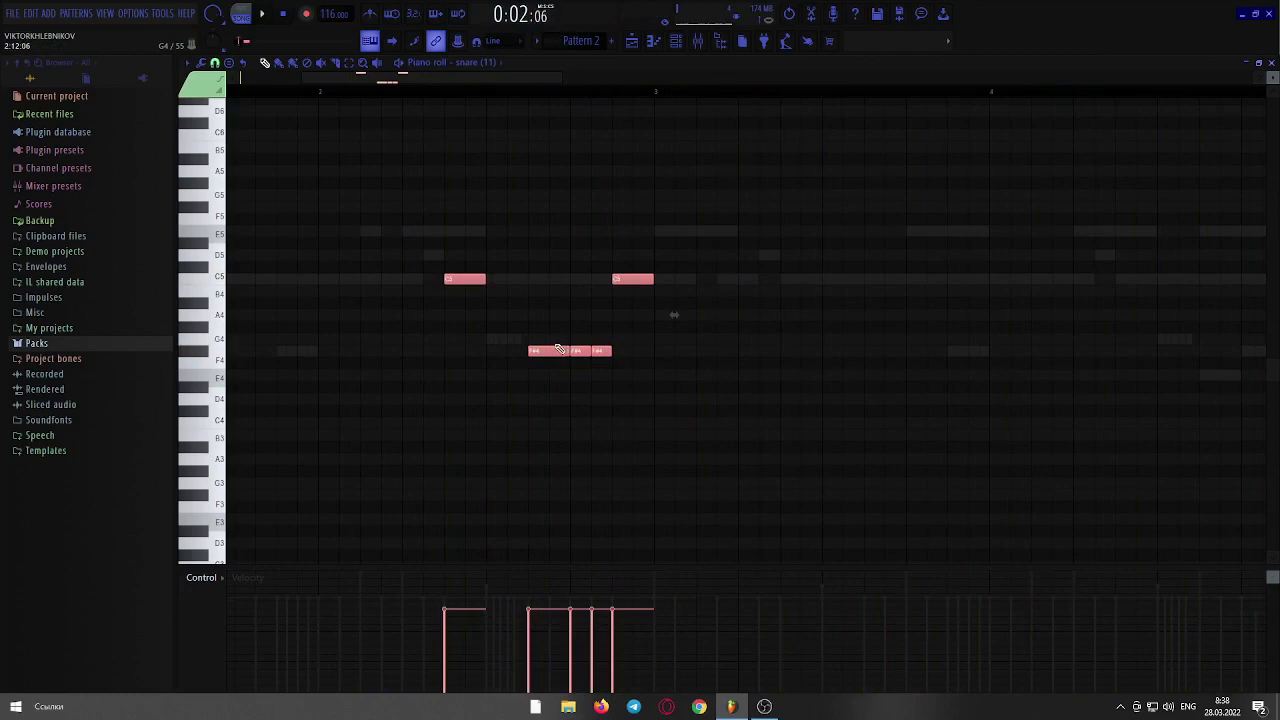
- Rearrange the F#4 notes in bar 2 as one-step notes on steps 11 and 12 plus a two-step note on step 13, and slightly lower all velocities
{"action": "left_click", "coordinate": [562, 356]}
{"action": "right_click", "coordinate": [601, 354]}
{"action": "right_click", "coordinate": [580, 354]}
{"action": "left_click", "coordinate": [584, 355]}
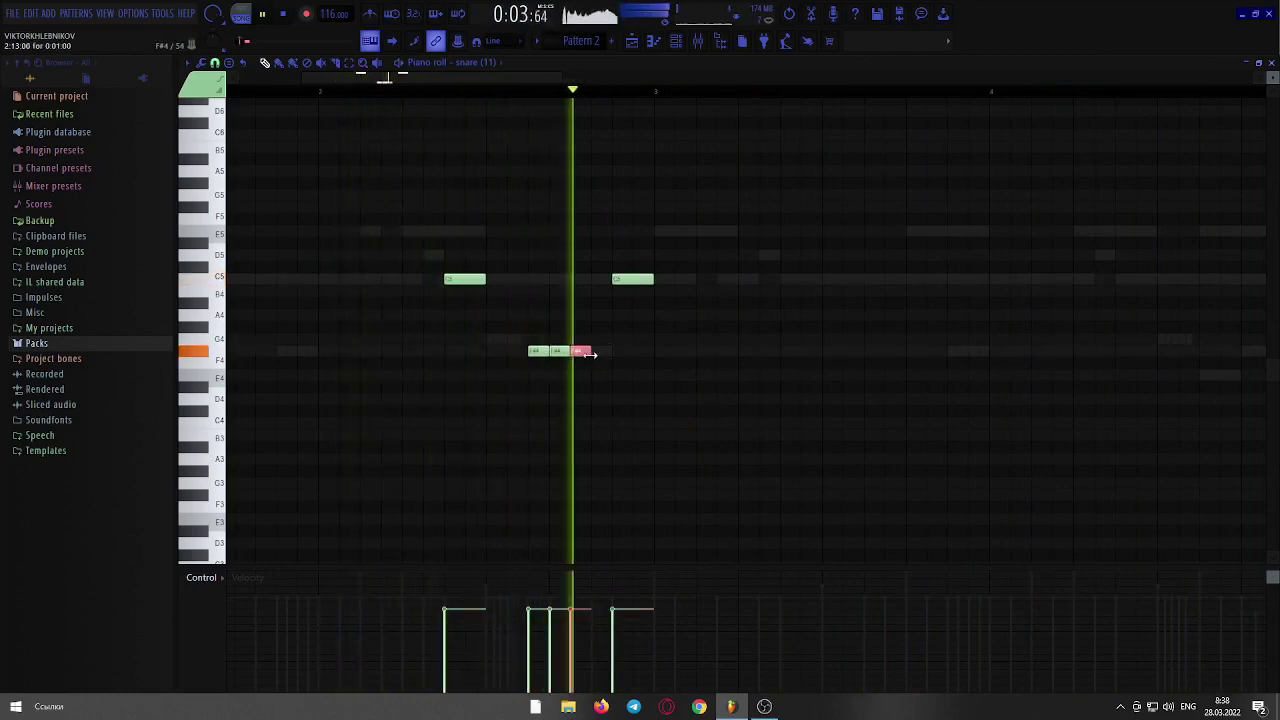
{"action": "left_click_drag", "start_coordinate": [698, 203], "coordinate": [432, 365]}
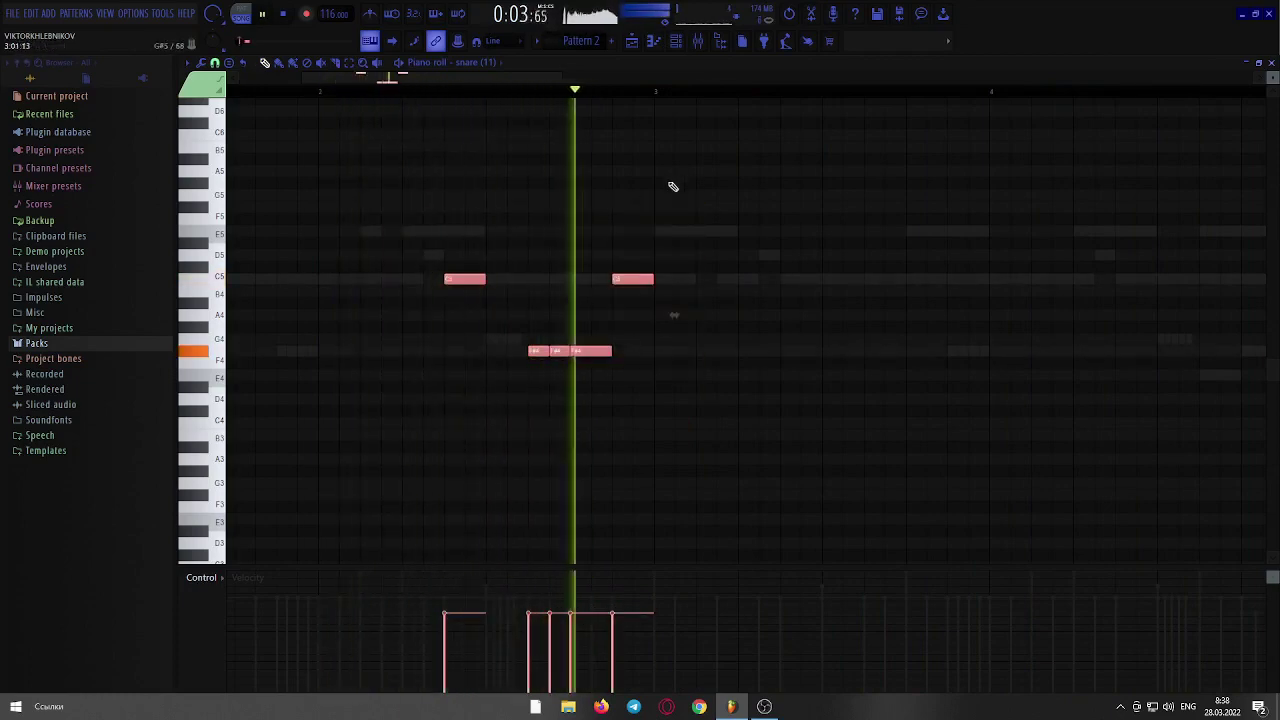
{"action": "left_click", "coordinate": [760, 185]}
{"action": "key", "text": "space"}
- Duplicate the snare (11) notes of bars 1 to 4 into bars 5 to 8
{"action": "scroll", "coordinate": [580, 92], "scroll_direction": "down", "scroll_amount": 4}
{"action": "left_click_drag", "start_coordinate": [580, 93], "coordinate": [69, 117]}
{"action": "key", "text": "ctrl+b"}
{"action": "left_click", "coordinate": [611, 90], "text": "ctrl"}
- Try snare (30) C5 notes on steps 1, 4 and 5 of bar 4
{"action": "left_click", "coordinate": [494, 63]}
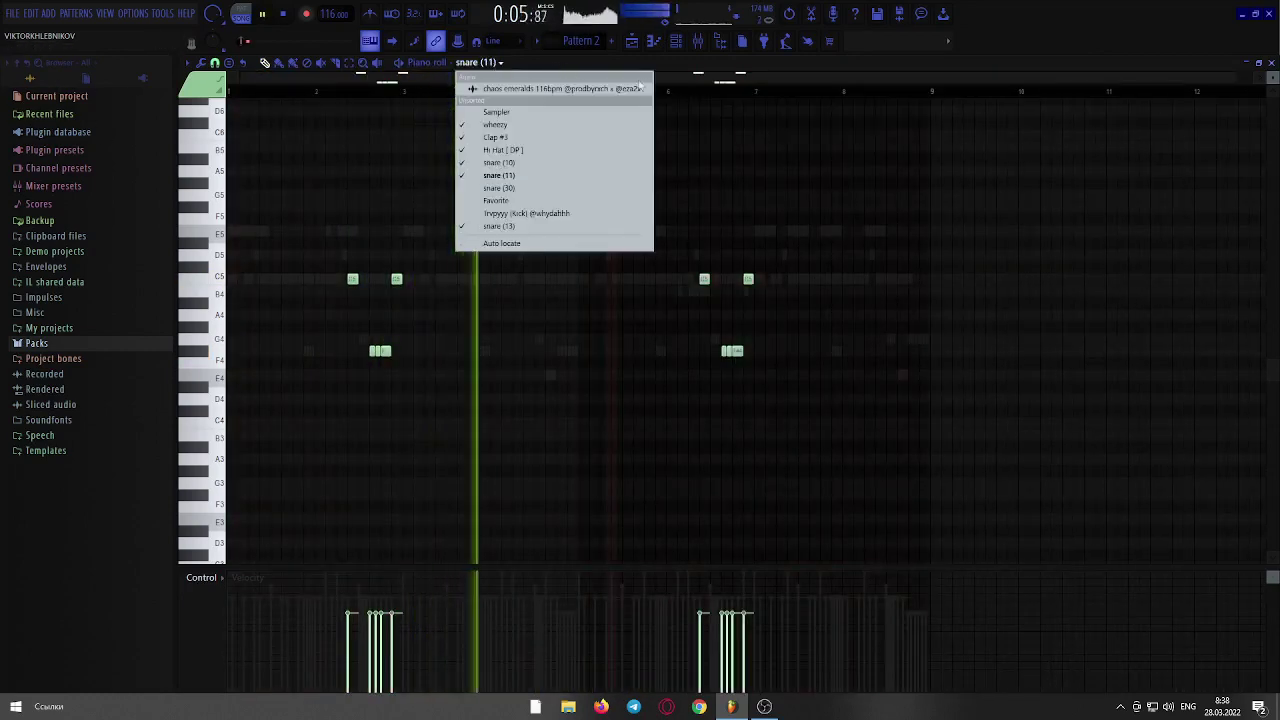
{"action": "left_click", "coordinate": [499, 188]}
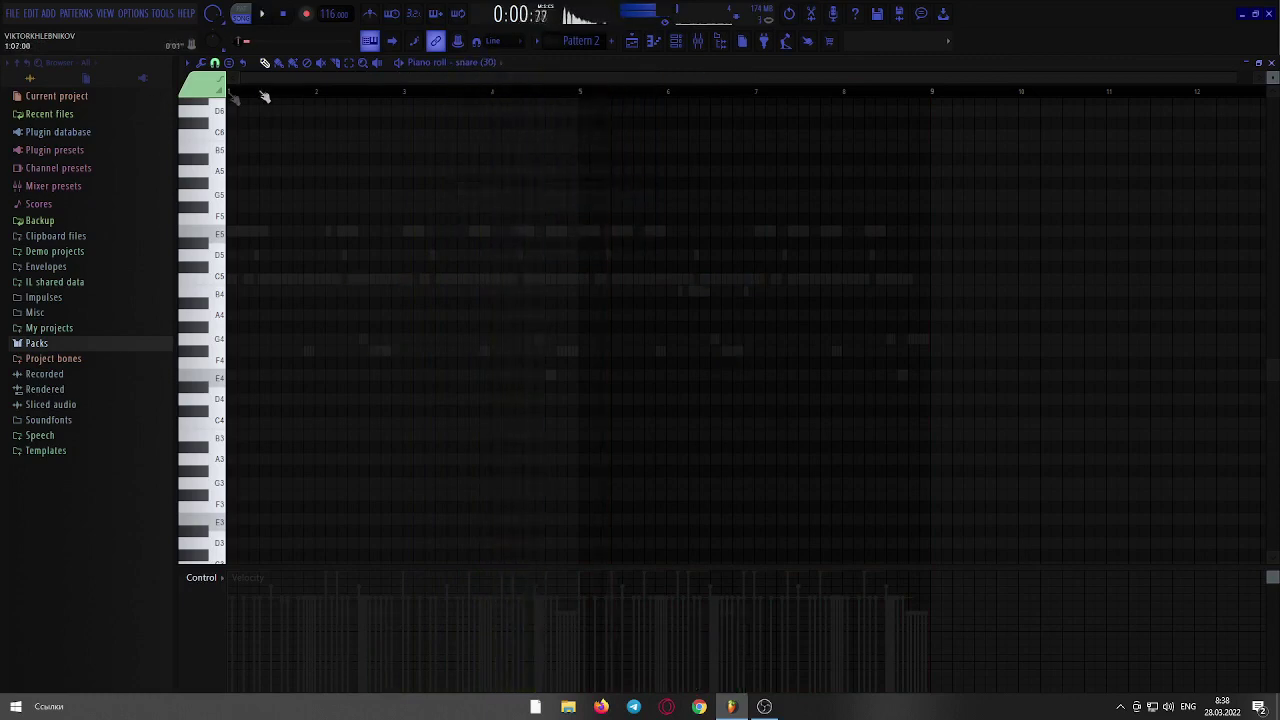
{"action": "left_click", "coordinate": [215, 63]}
{"action": "left_click", "coordinate": [232, 190]}
{"action": "left_click_drag", "start_coordinate": [519, 256], "coordinate": [482, 279]}
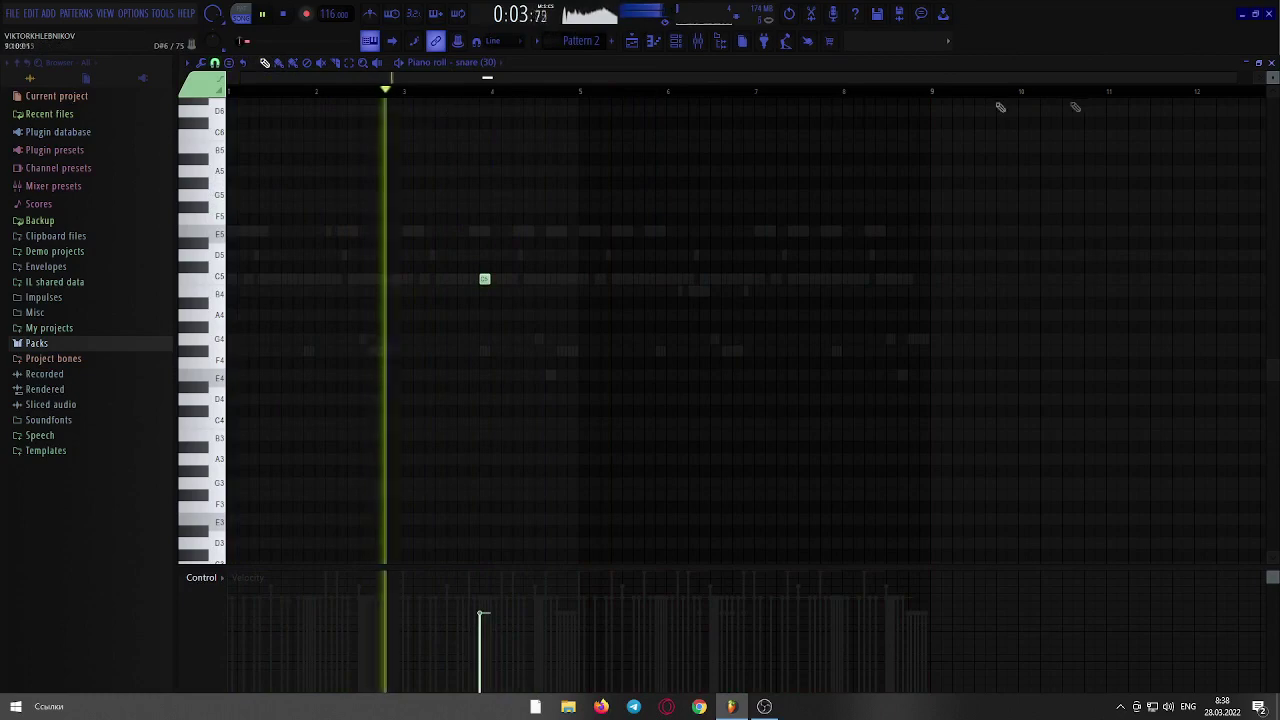
{"action": "left_click_drag", "start_coordinate": [1240, 77], "coordinate": [525, 79]}
{"action": "right_click", "coordinate": [515, 79]}
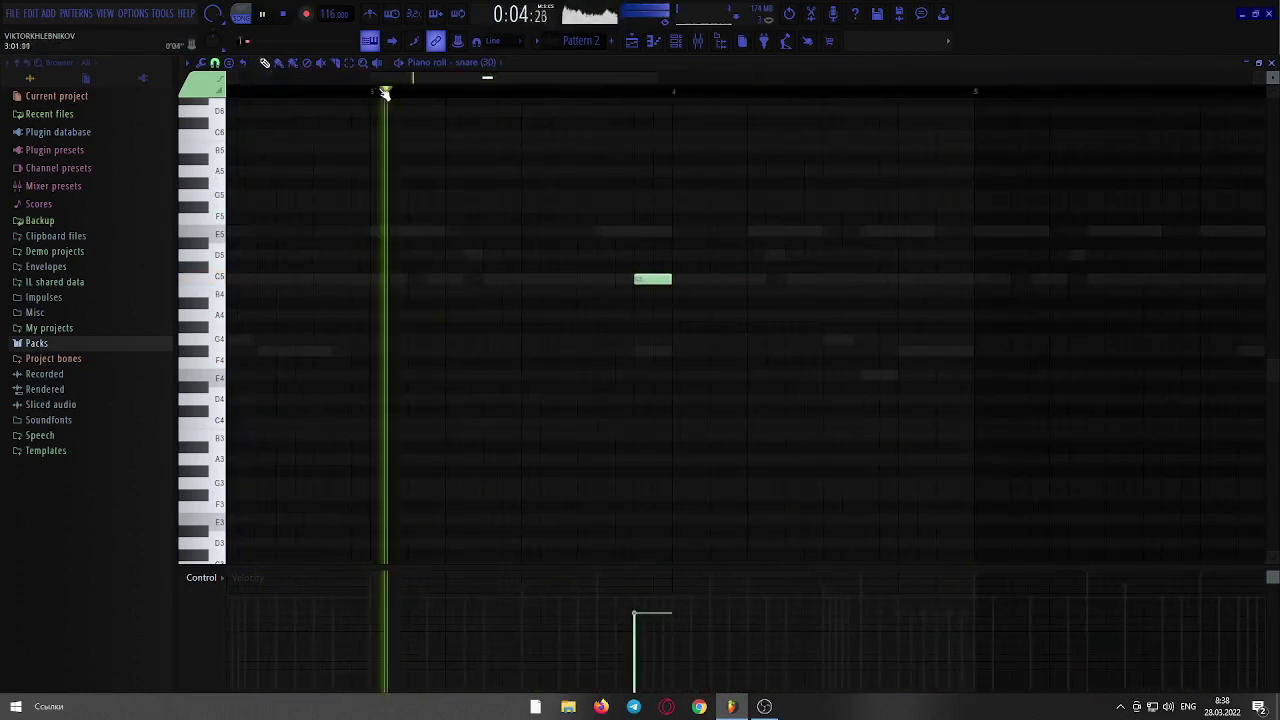
{"action": "left_click_drag", "start_coordinate": [648, 281], "coordinate": [687, 283]}
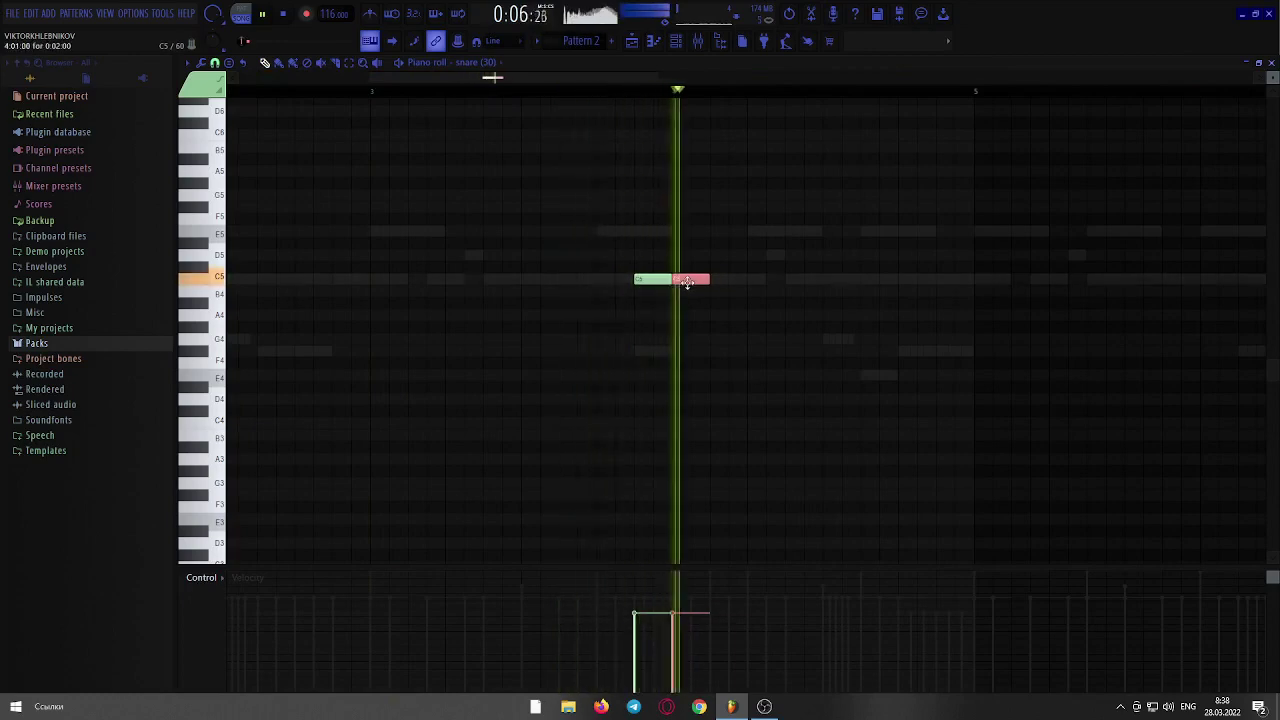
{"action": "right_click", "coordinate": [646, 279]}
{"action": "left_click_drag", "start_coordinate": [687, 280], "coordinate": [740, 281]}
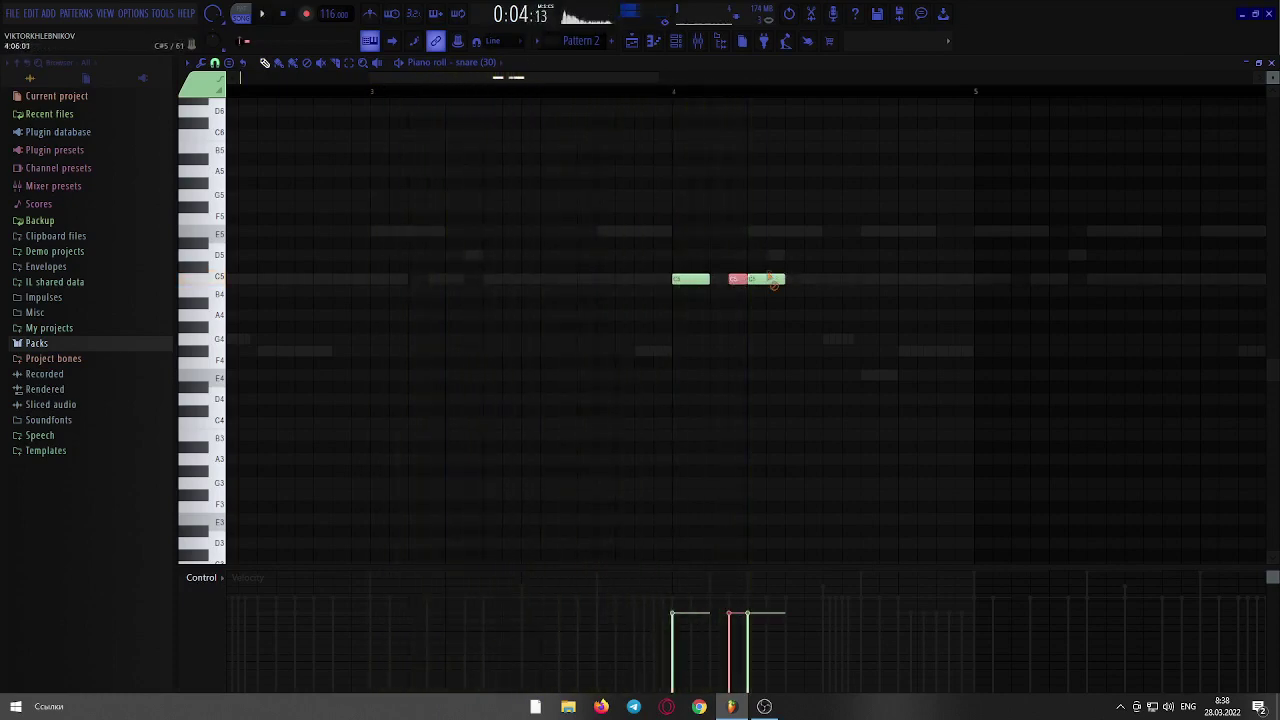
- In snare (13), place a two-step C5 note on step 15 of bar 3 and one-step C5 notes on steps 4 and 5 of bar 4
{"action": "left_click", "coordinate": [476, 62]}
{"action": "left_click", "coordinate": [522, 227]}
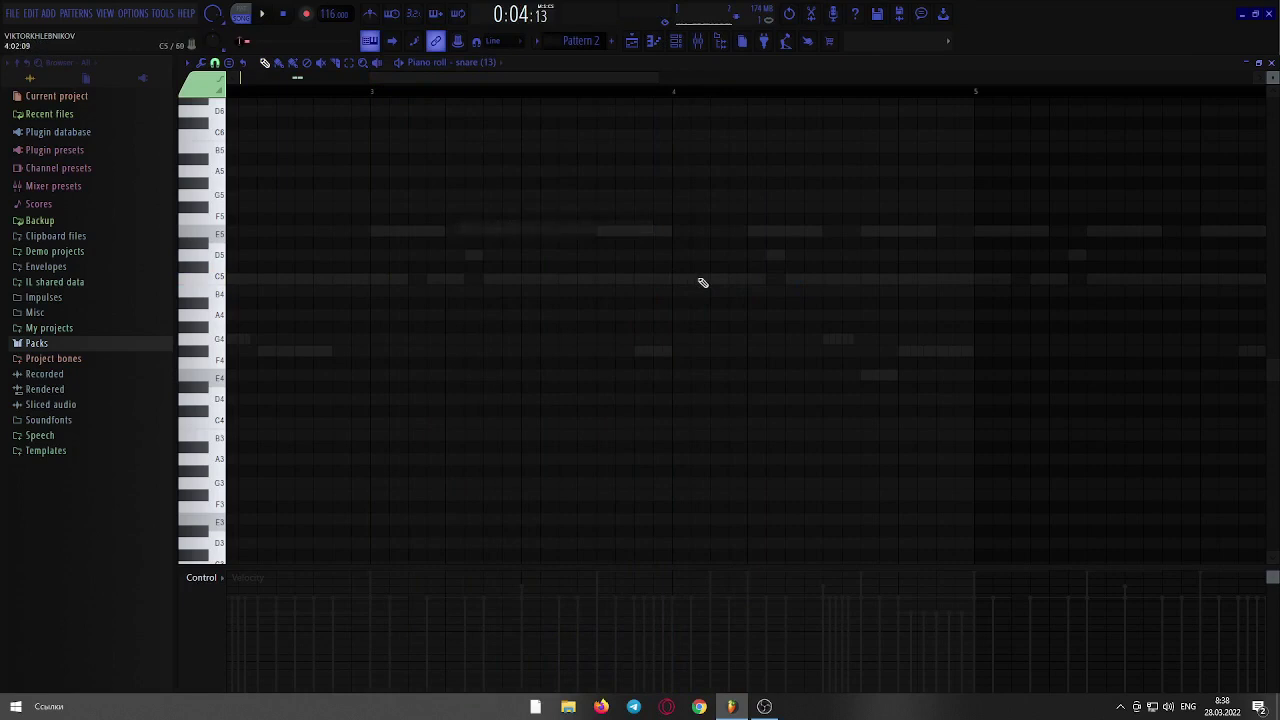
{"action": "left_click", "coordinate": [722, 281]}
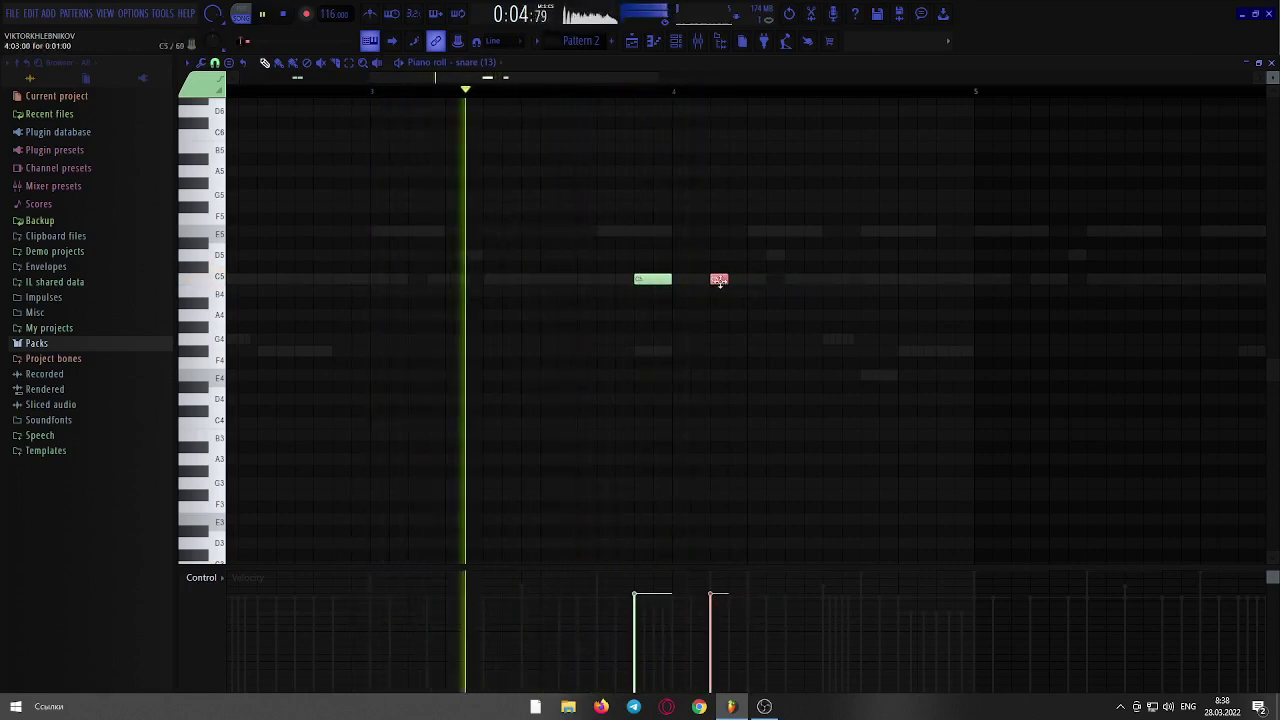
{"action": "left_click", "coordinate": [737, 281]}
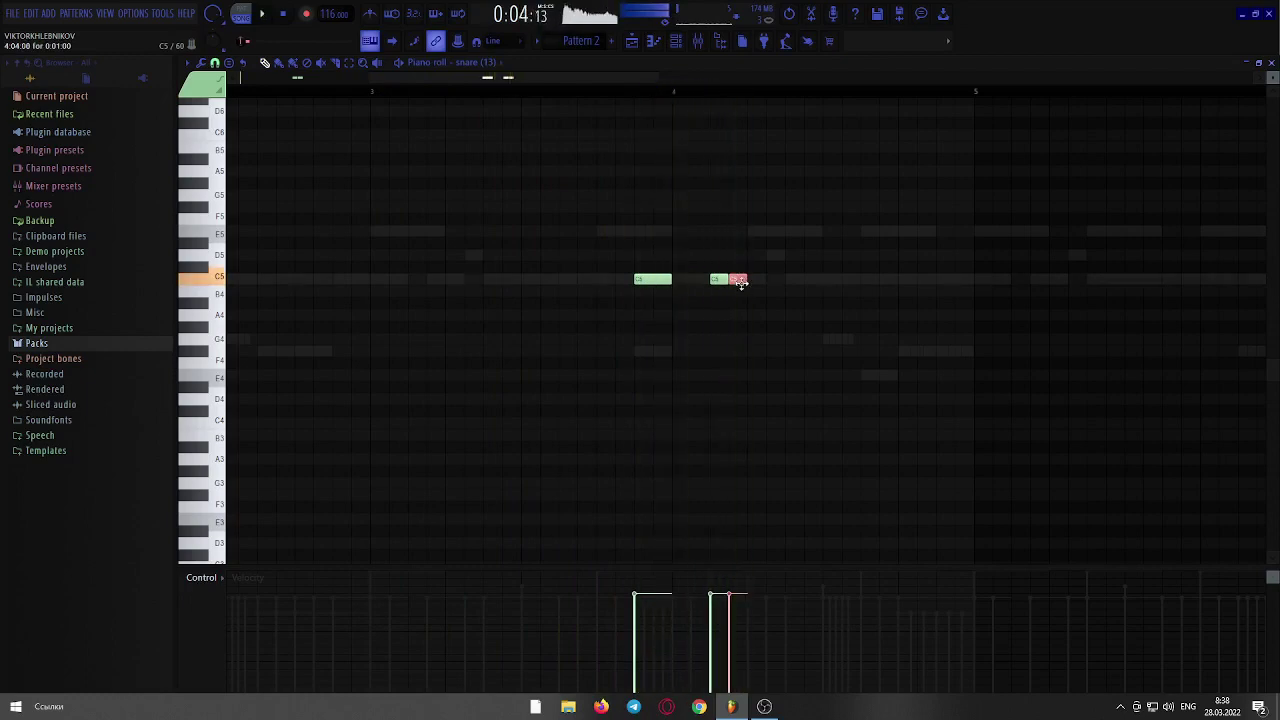
{"action": "mouse_move", "coordinate": [750, 264]}
{"action": "left_mouse_down"}
{"action": "mouse_move", "coordinate": [724, 281]}
{"action": "mouse_move", "coordinate": [756, 283]}
{"action": "mouse_move", "coordinate": [727, 281]}
{"action": "mouse_move", "coordinate": [745, 280]}
{"action": "left_mouse_up"}
{"action": "key", "text": "space"}
{"action": "left_click", "coordinate": [794, 207], "text": "ctrl"}
- Switch to the Clap #3 channel and place a one-step C5 note on step 13 of bar 4
{"action": "left_click", "coordinate": [490, 66]}
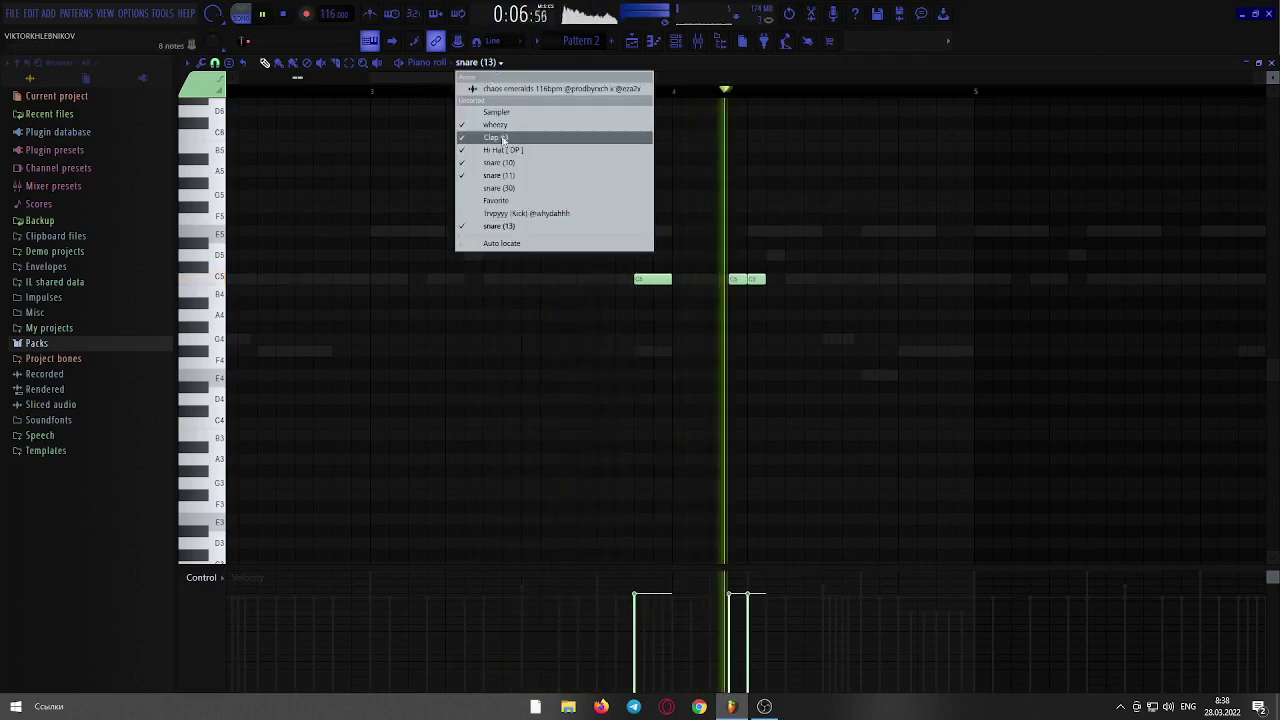
{"action": "left_click", "coordinate": [583, 139]}
{"action": "key", "text": "space"}
{"action": "left_click", "coordinate": [904, 279]}
{"action": "key", "text": "space"}
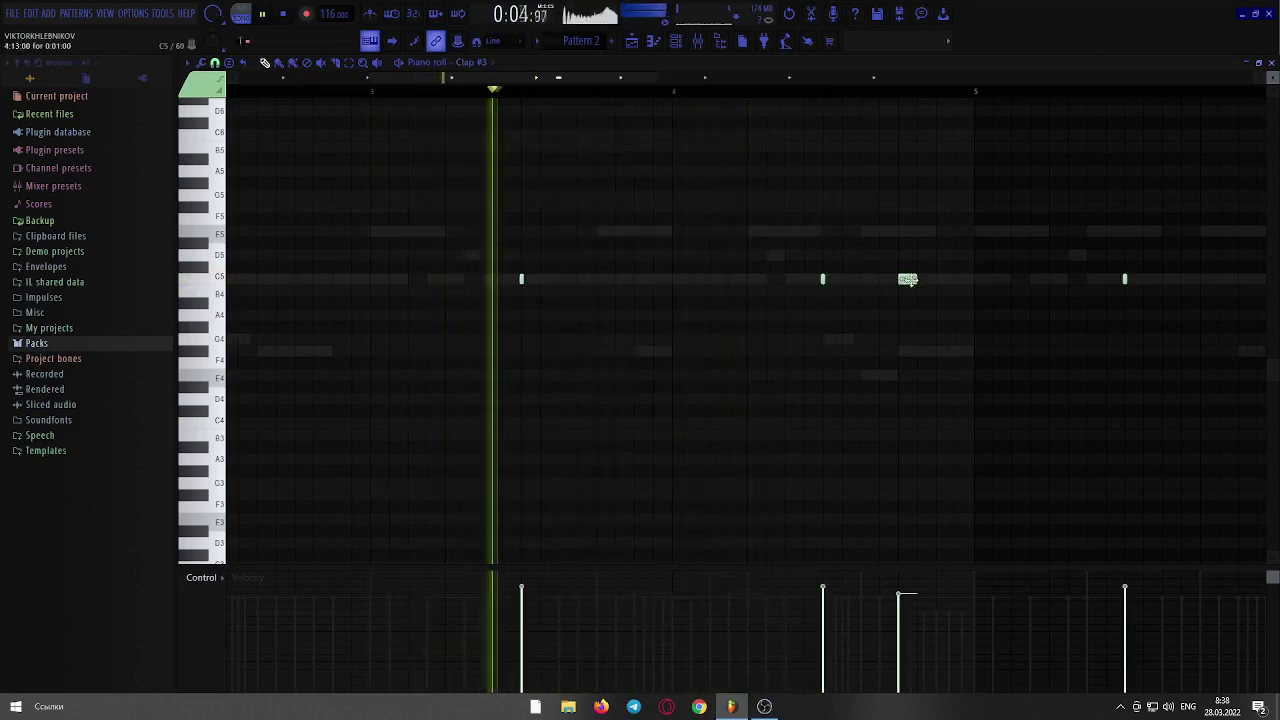
- Return to snare (13) and duplicate its notes from bars 1 to 4 into bars 5 to 8
{"action": "left_click_drag", "start_coordinate": [433, 80], "coordinate": [308, 83]}
{"action": "left_click", "coordinate": [472, 62]}
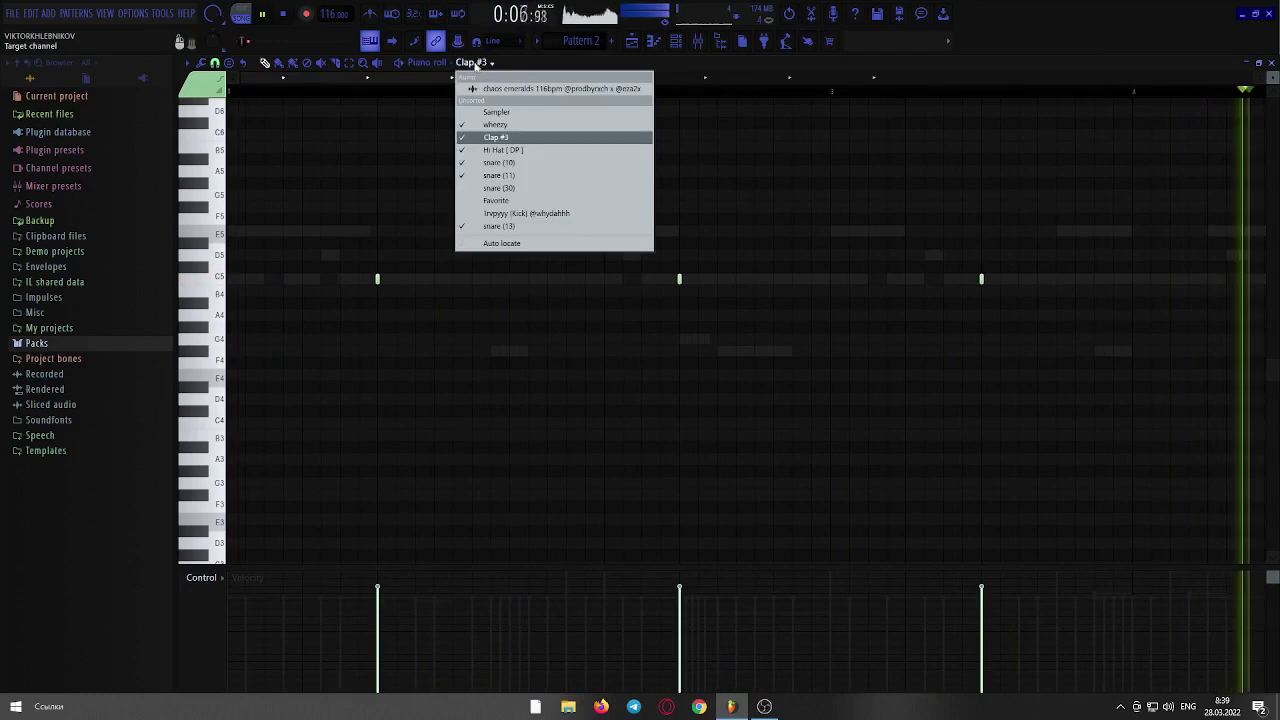
{"action": "left_click", "coordinate": [519, 229]}
{"action": "left_click_drag", "start_coordinate": [531, 77], "coordinate": [1250, 78]}
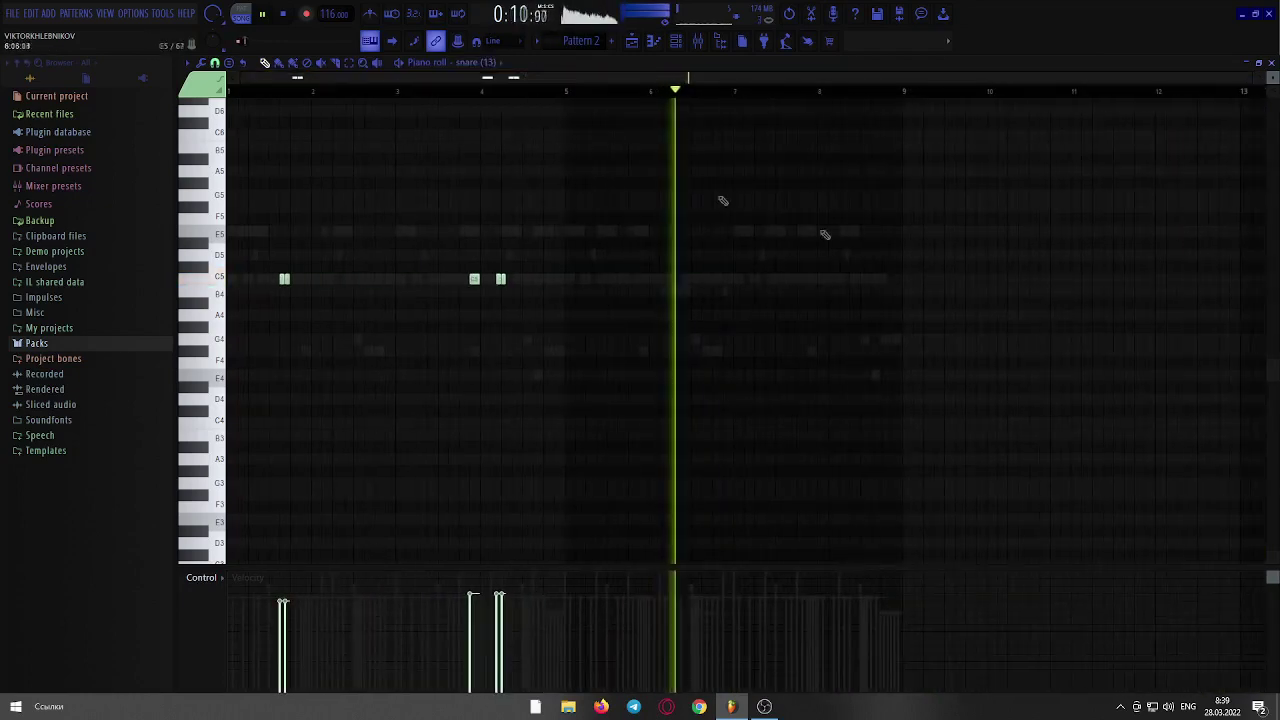
{"action": "left_click_drag", "start_coordinate": [566, 95], "coordinate": [230, 96]}
{"action": "key", "text": "ctrl+b"}
{"action": "left_click", "coordinate": [613, 98], "text": "ctrl"}
- In the Hi Hat [DP] channel, lower the closing roll of bar 8 to F#4 and remove the bar's last C5 note
{"action": "left_click", "coordinate": [491, 67]}
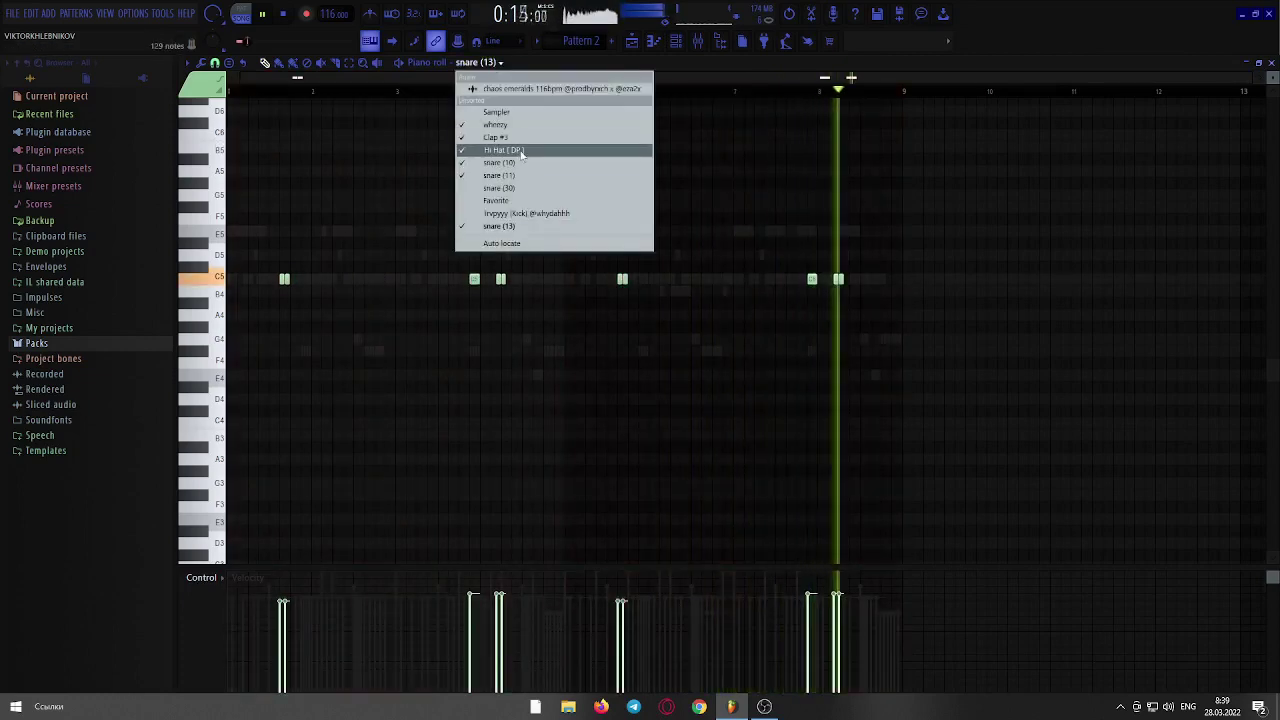
{"action": "left_click", "coordinate": [527, 188]}
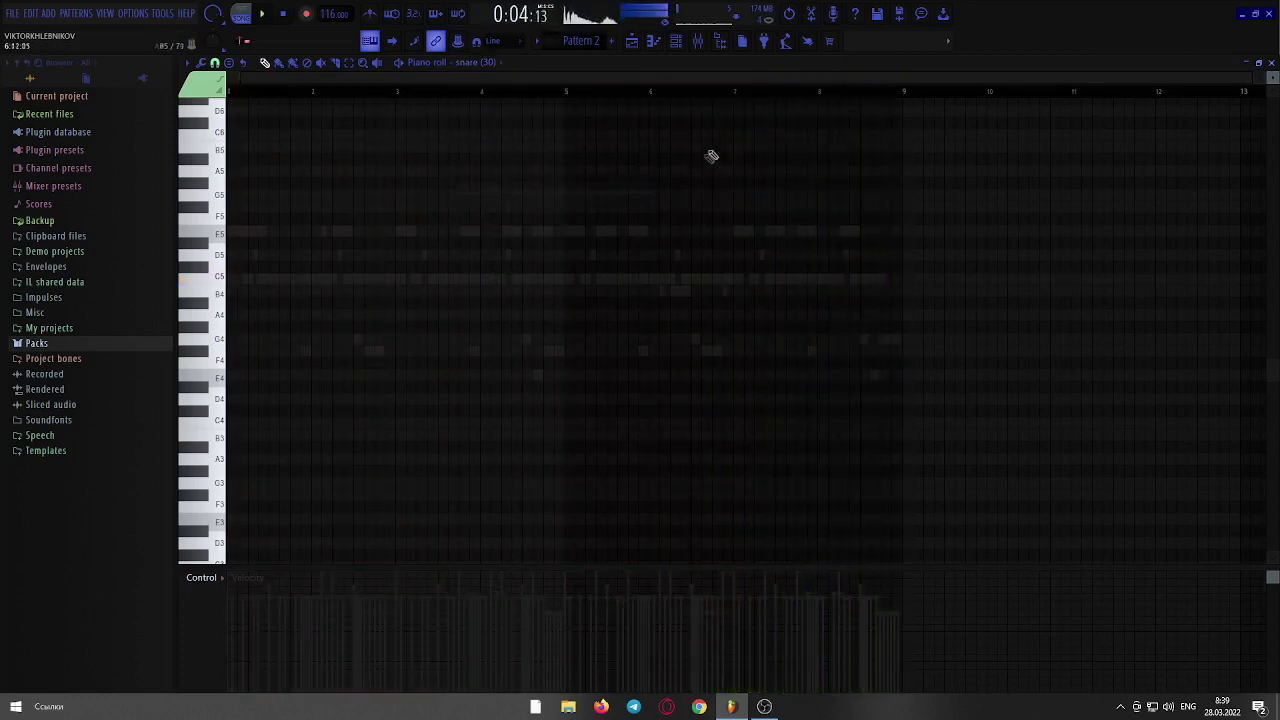
{"action": "right_click", "coordinate": [898, 338]}
{"action": "right_click", "coordinate": [898, 338]}
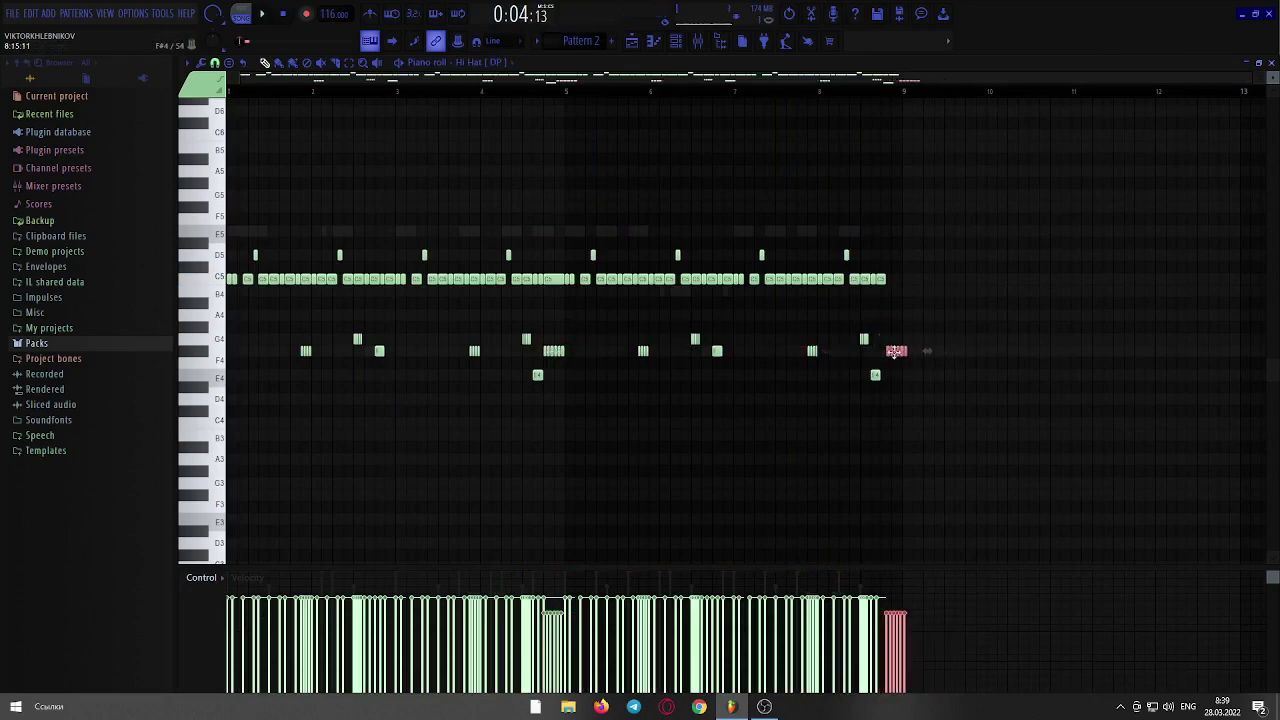
{"action": "left_click", "coordinate": [886, 281]}
{"action": "left_click", "coordinate": [800, 91]}
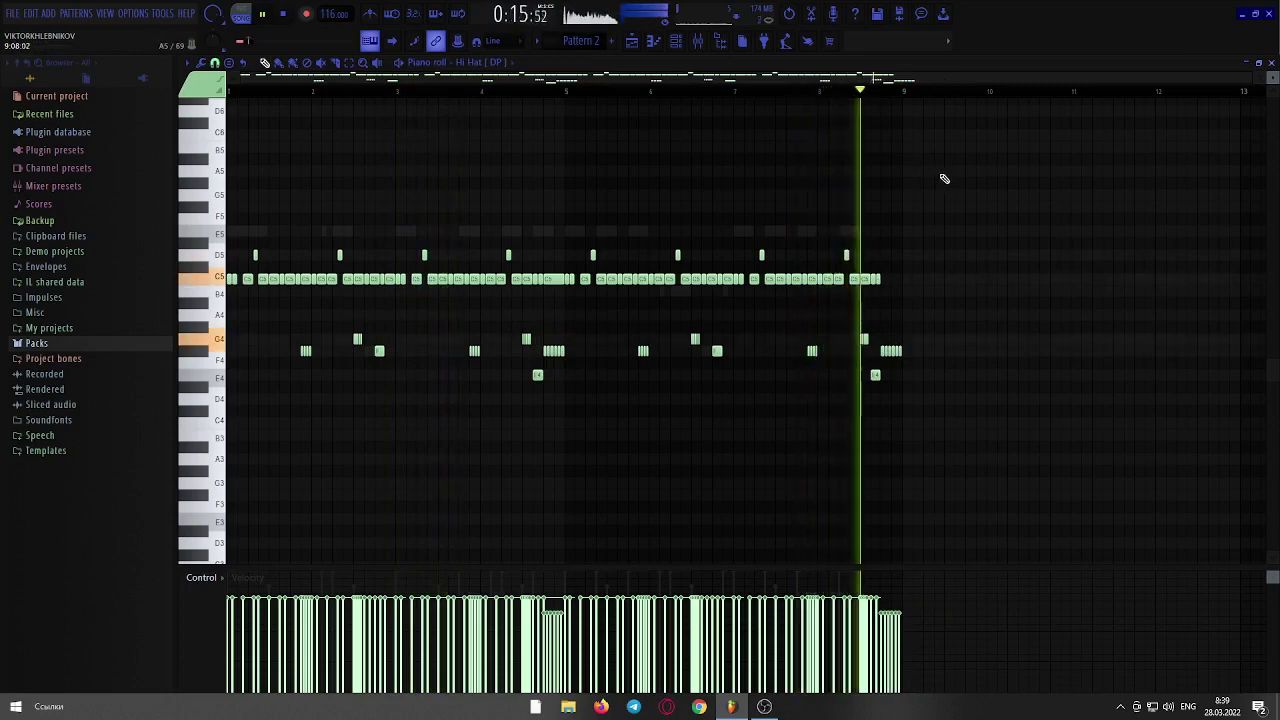
- Place a Favorite hit on step 1 in the channel rack and open that channel in the piano roll
{"action": "left_click", "coordinate": [487, 63]}
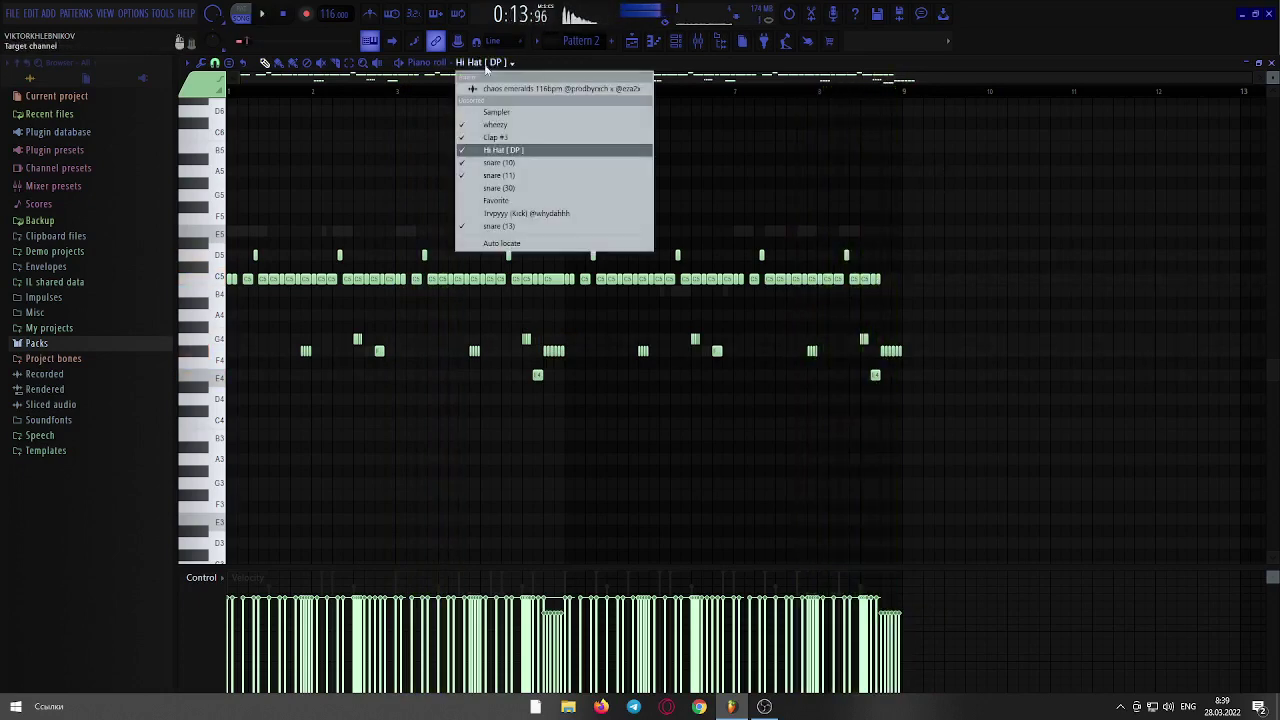
{"action": "left_click", "coordinate": [495, 125]}
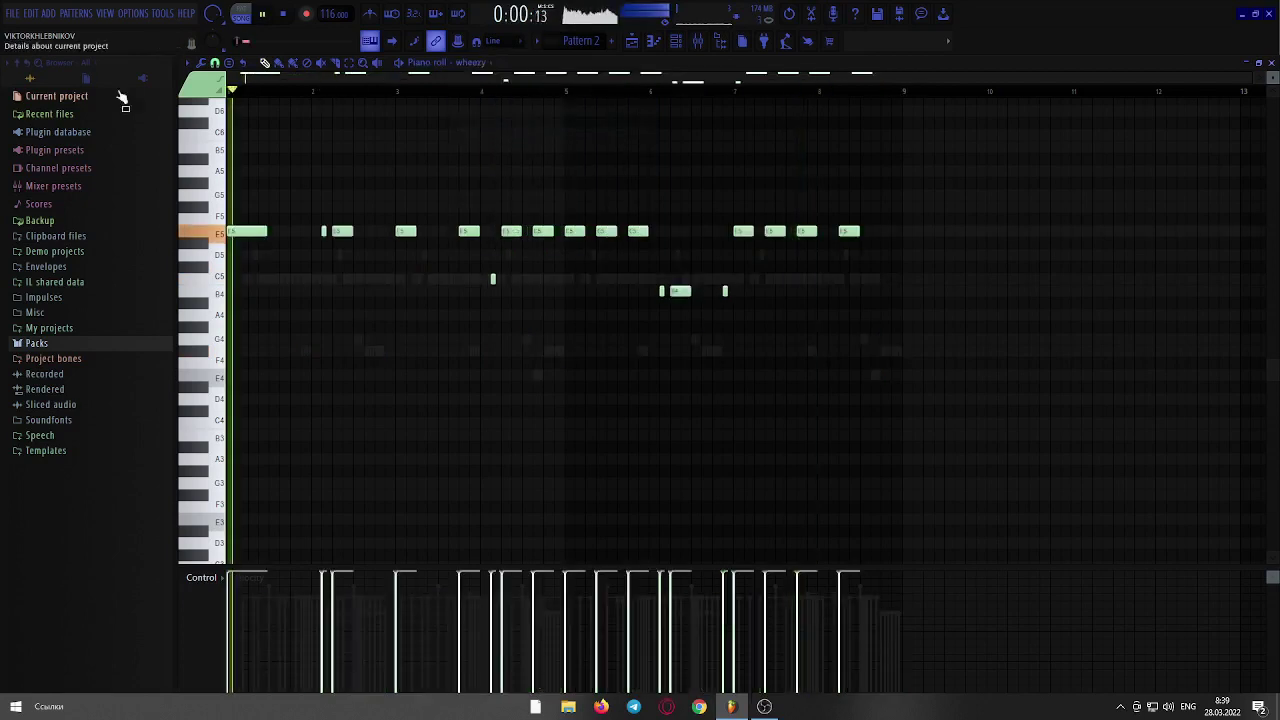
{"action": "left_click", "coordinate": [685, 48]}
{"action": "key", "text": "space"}
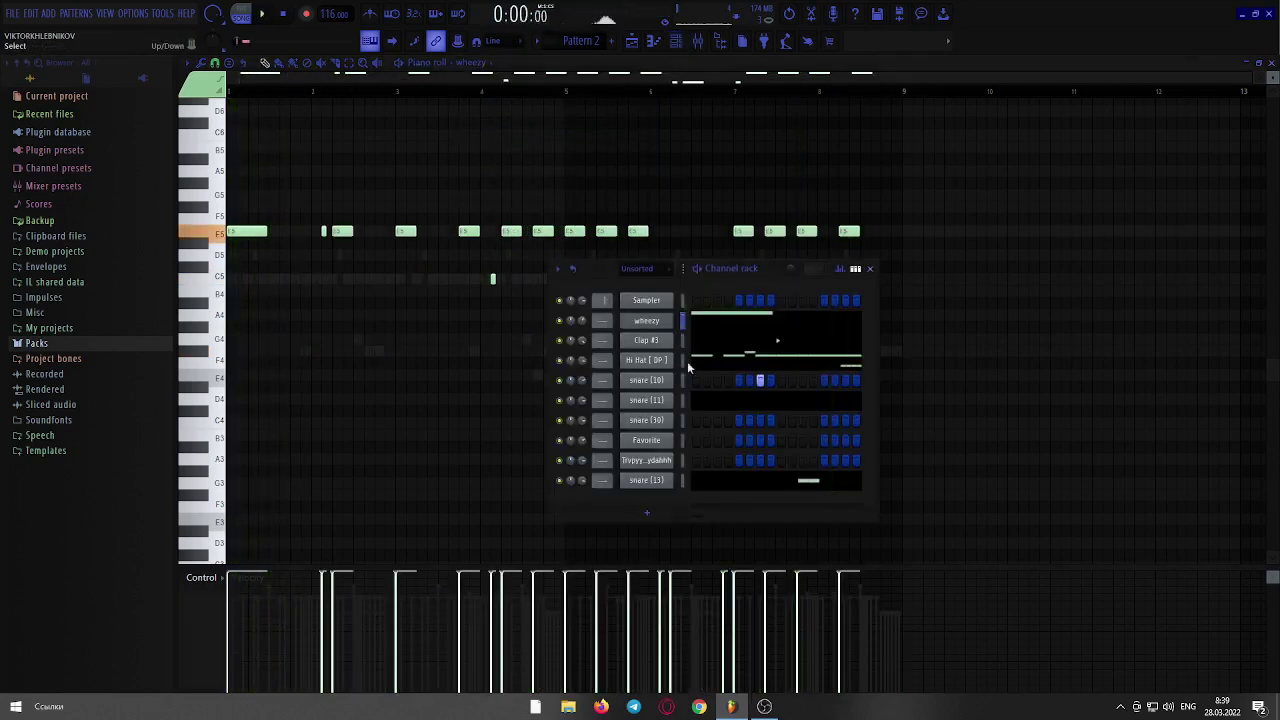
{"action": "right_click", "coordinate": [650, 444]}
{"action": "left_click", "coordinate": [699, 440]}
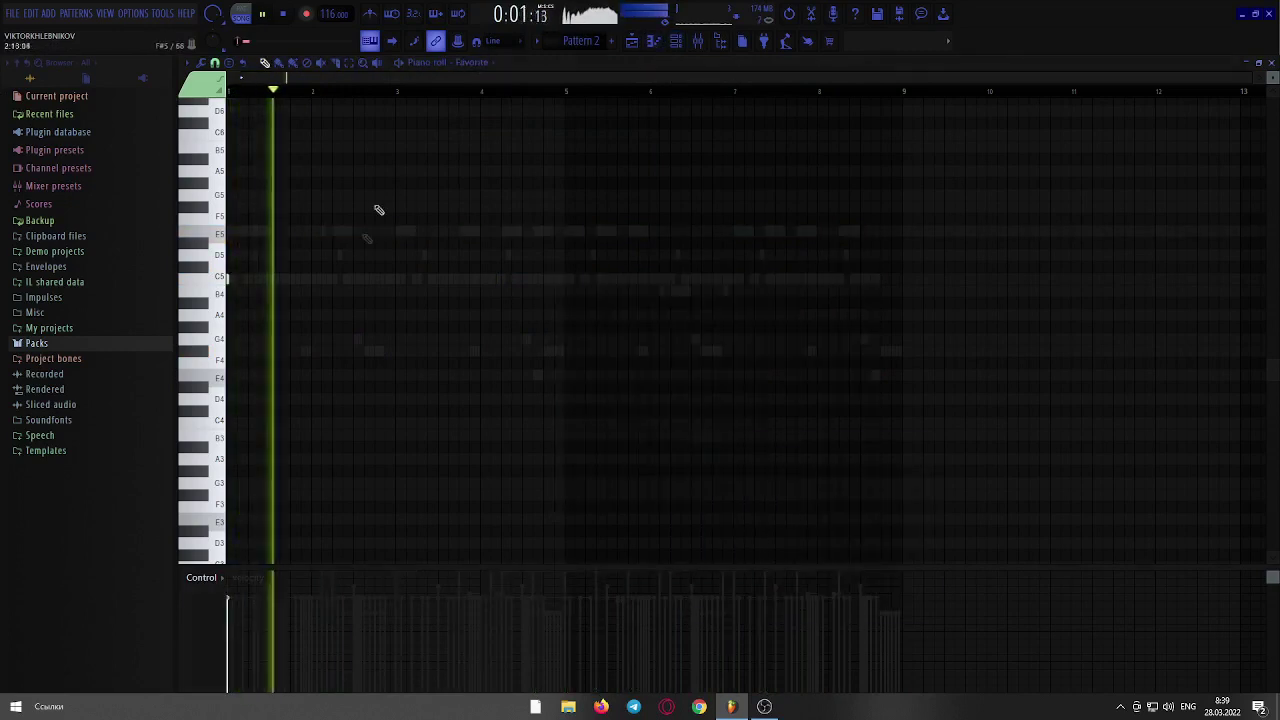
- Add Favorite C5 hits on step 1 of bar 3 and step 5 of bar 4, and duplicate bars 1 to 4 into bars 5 to 8
{"action": "left_click_drag", "start_coordinate": [424, 256], "coordinate": [391, 271]}
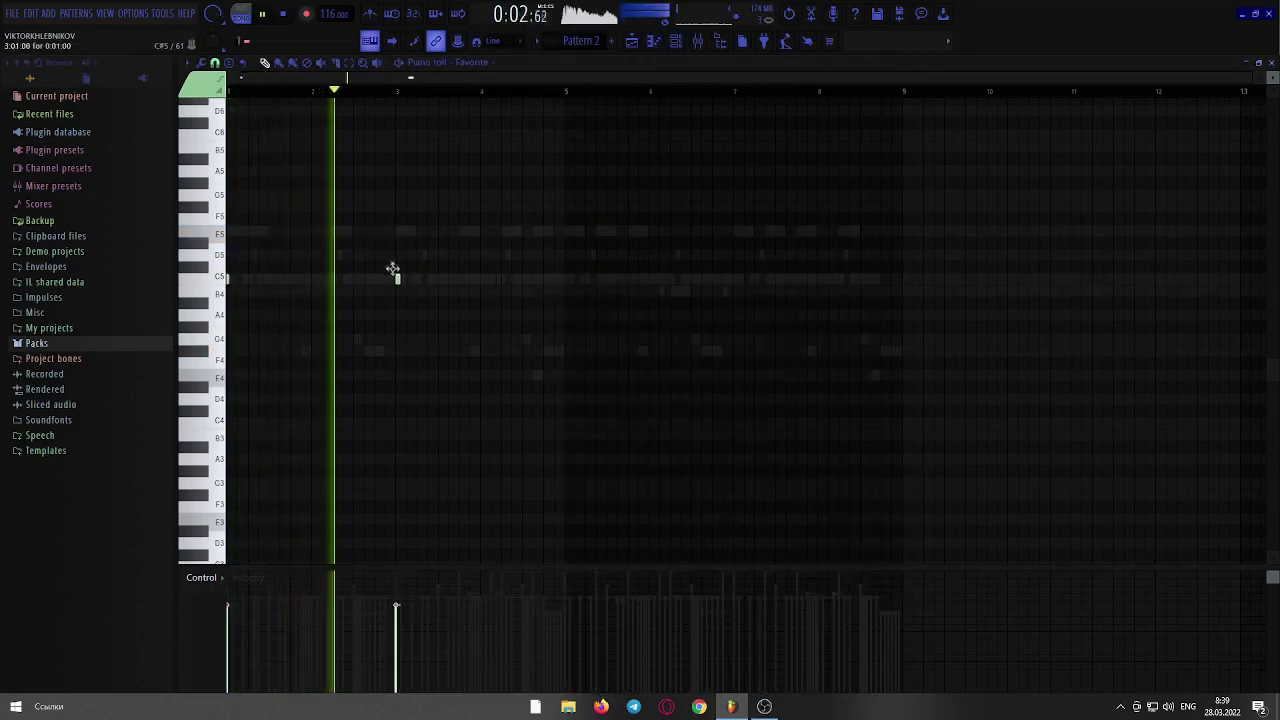
{"action": "left_click", "coordinate": [505, 281]}
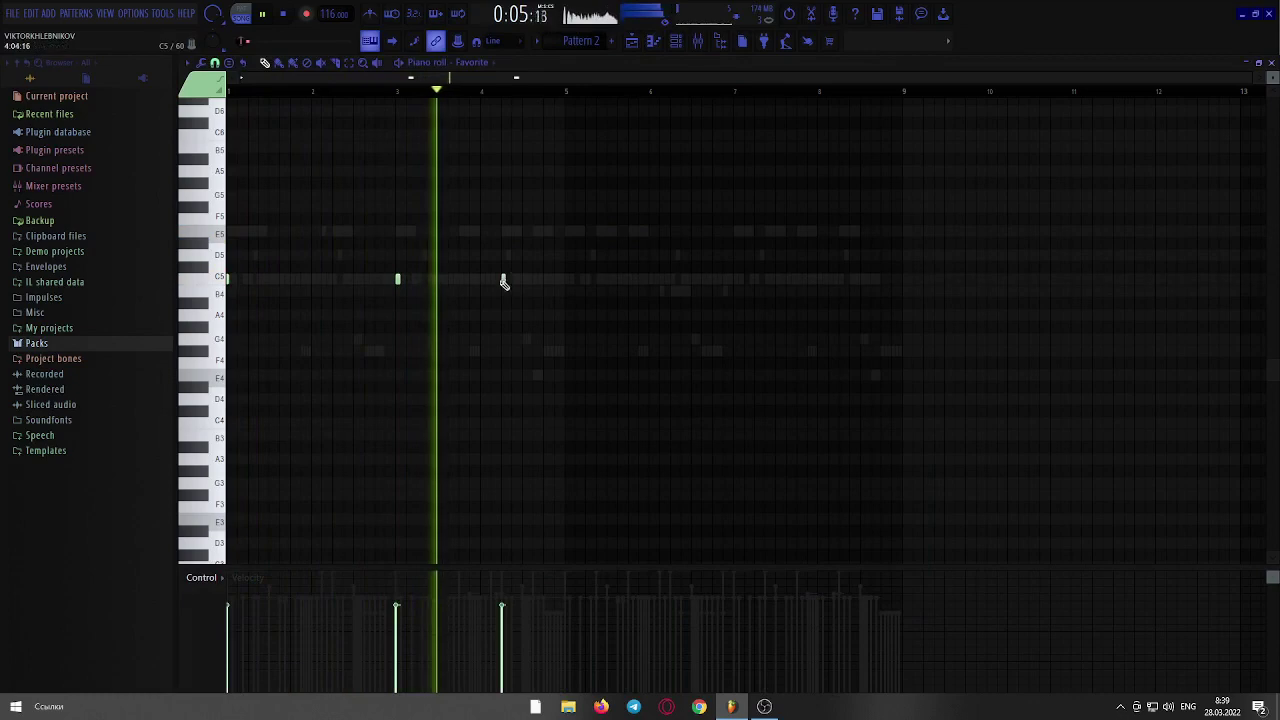
{"action": "key", "text": "ctrl+a"}
{"action": "key", "text": "ctrl+b"}
{"action": "key", "text": "ctrl+d"}
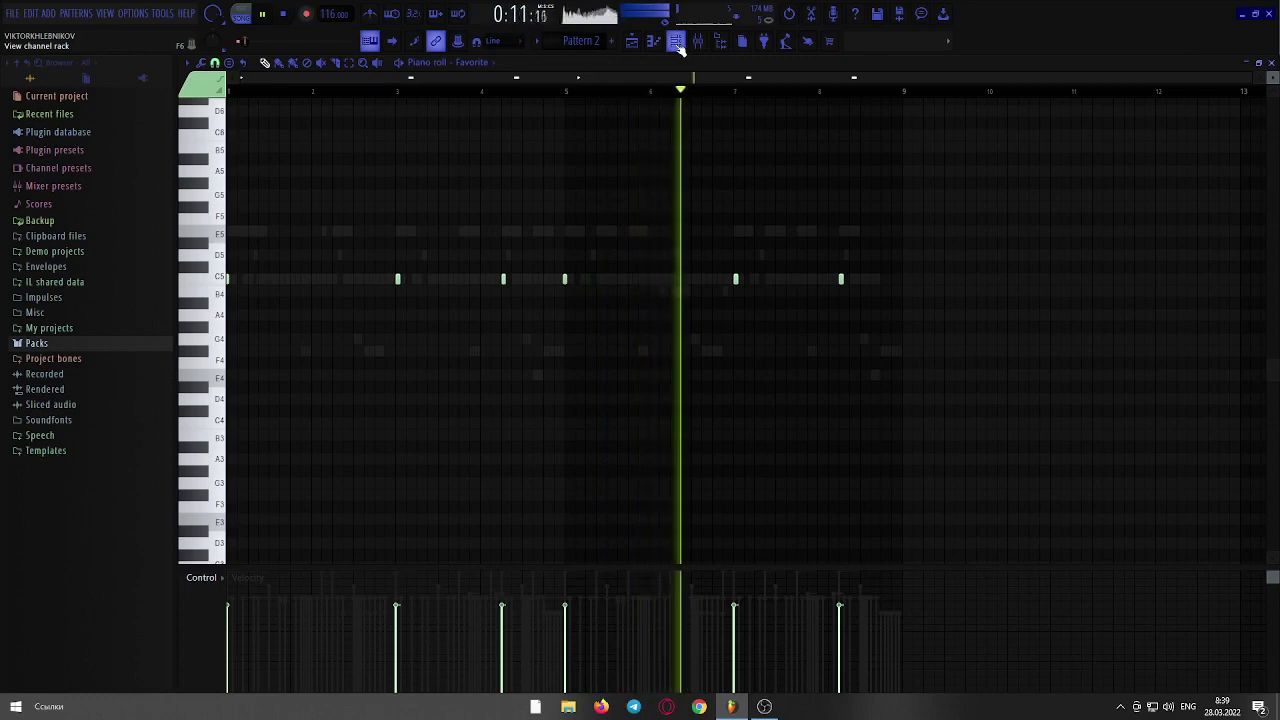
- Open the Trvpyyy kick channel in the piano roll and place a one-step C5 note on step 15 of bar 2
{"action": "left_click", "coordinate": [676, 42]}
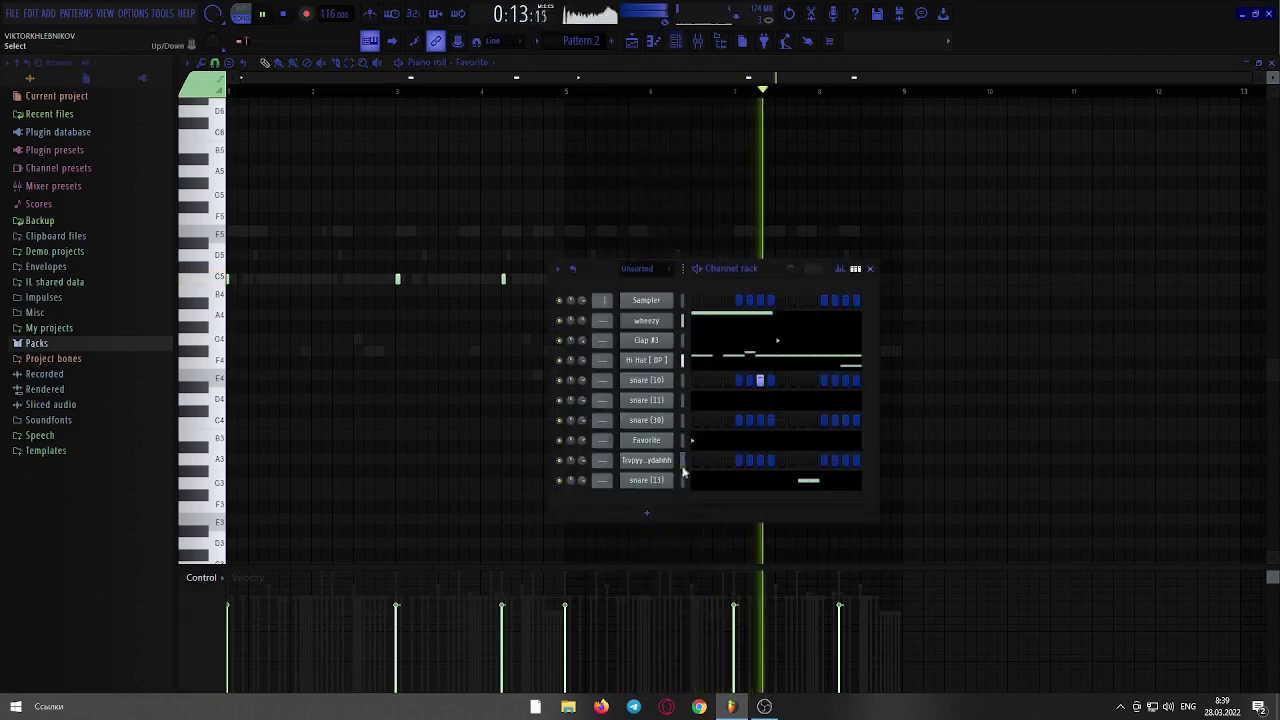
{"action": "right_click", "coordinate": [663, 468]}
{"action": "left_click", "coordinate": [696, 460]}
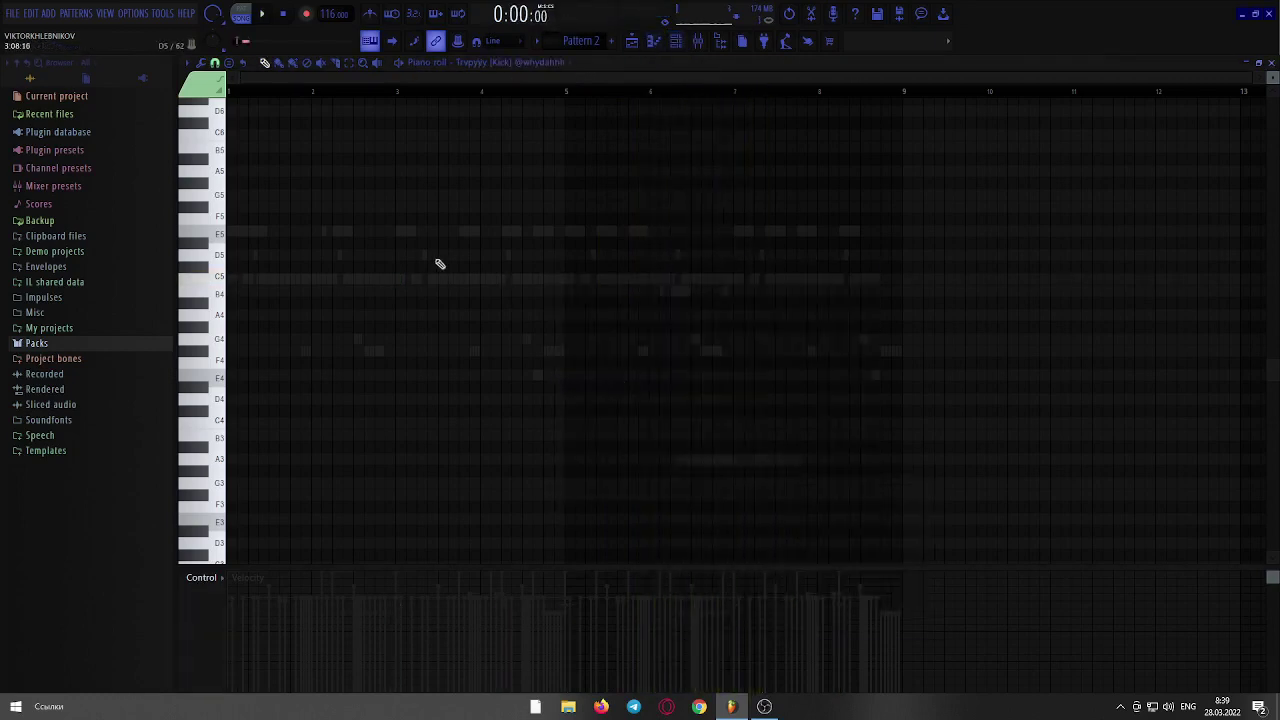
{"action": "key", "text": "space"}
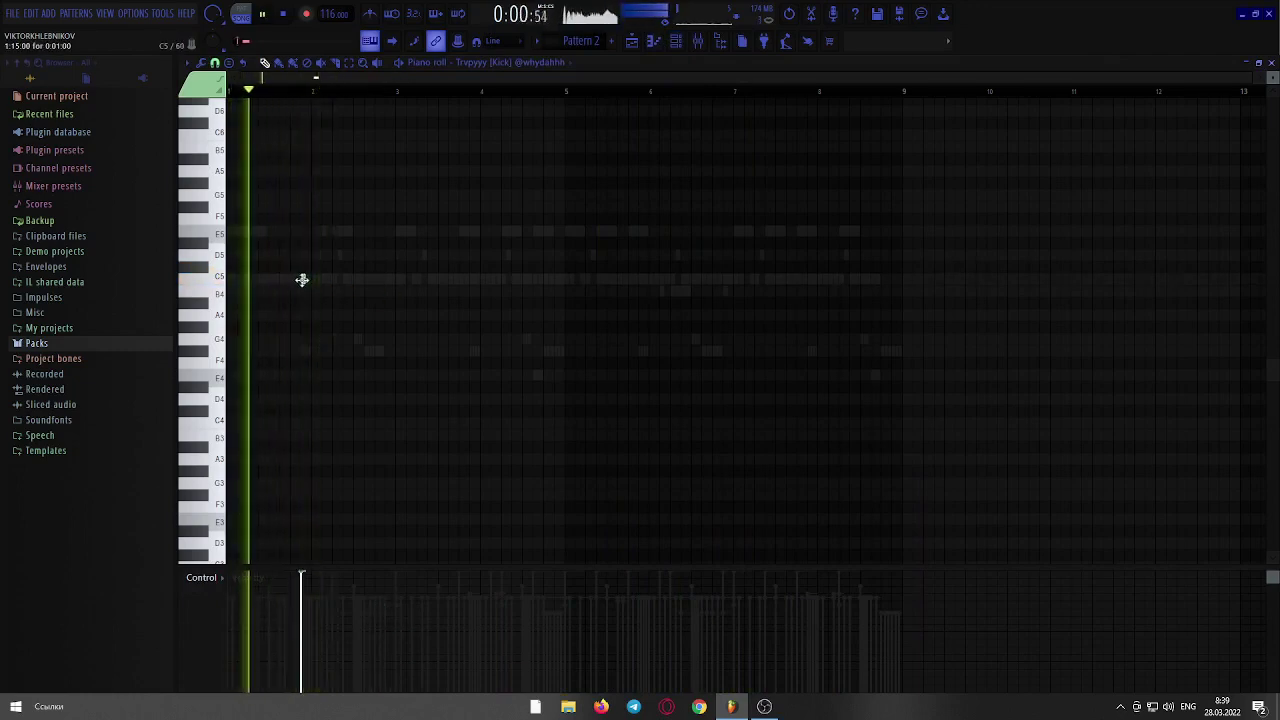
{"action": "left_click_drag", "start_coordinate": [1250, 77], "coordinate": [562, 77]}
{"action": "right_click", "coordinate": [468, 279]}
{"action": "left_click_drag", "start_coordinate": [709, 279], "coordinate": [735, 279]}
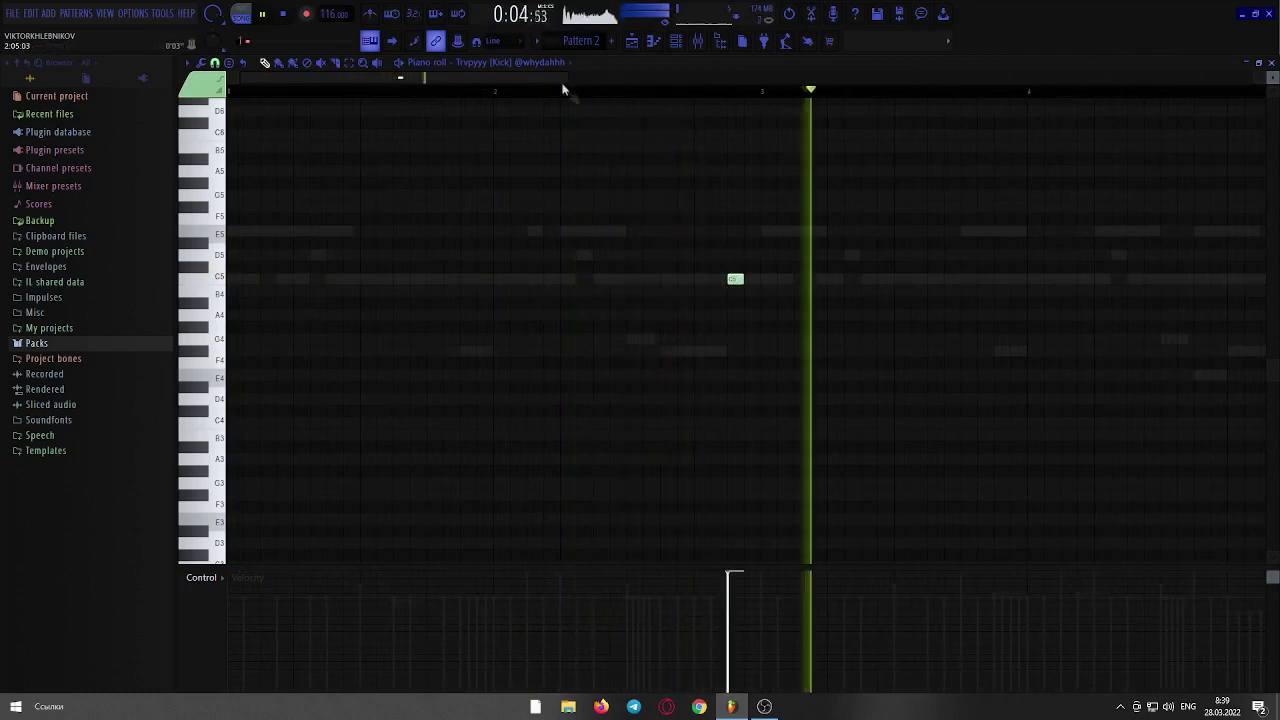
- Duplicate the kick notes from bars 1 to 4 into bars 5 to 8
{"action": "left_click_drag", "start_coordinate": [566, 75], "coordinate": [1062, 77]}
{"action": "left_click_drag", "start_coordinate": [660, 94], "coordinate": [3, 114]}
{"action": "key", "text": "ctrl+b"}
- Switch to snare (10) and duplicate its notes from bars 1 to 4 into bars 5 to 8
{"action": "left_click", "coordinate": [490, 62]}
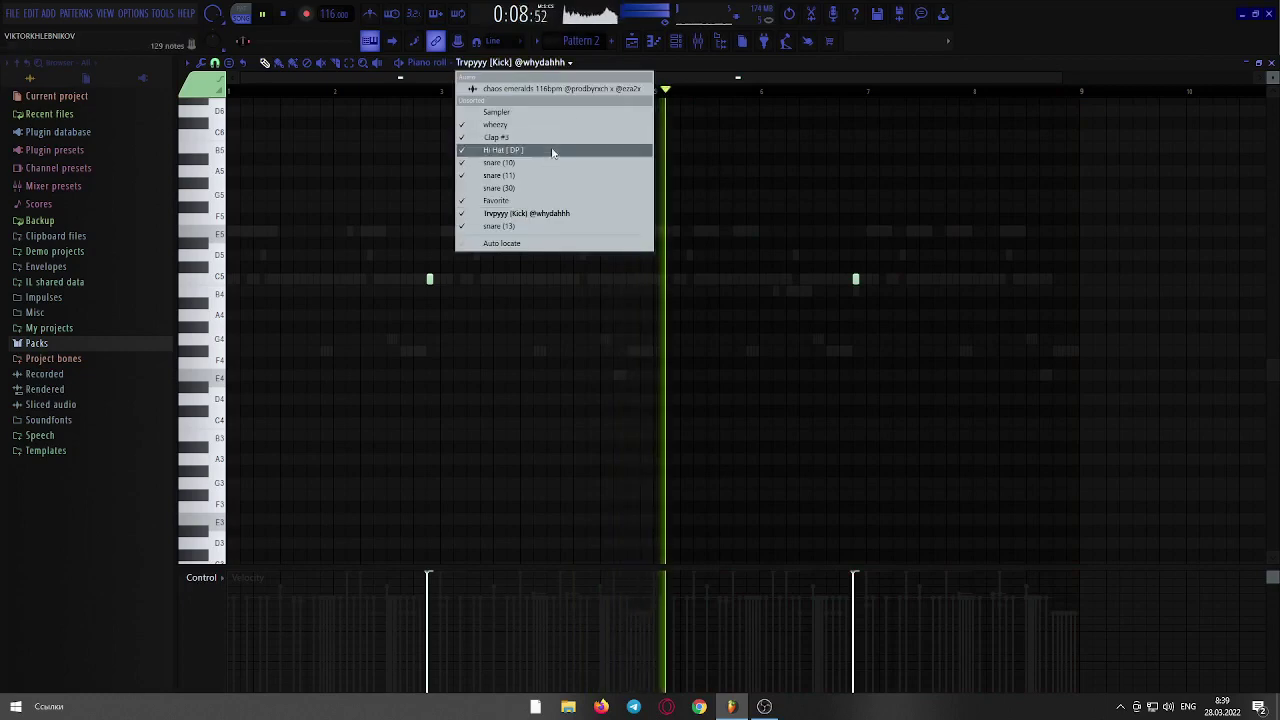
{"action": "left_click", "coordinate": [583, 158]}
{"action": "left_click_drag", "start_coordinate": [657, 95], "coordinate": [225, 95]}
{"action": "key", "text": "ctrl+b"}
{"action": "left_click", "coordinate": [697, 96]}
- Return to the kick channel and delete its copied C5 note on step 15 of bar 6
{"action": "left_click", "coordinate": [490, 62]}
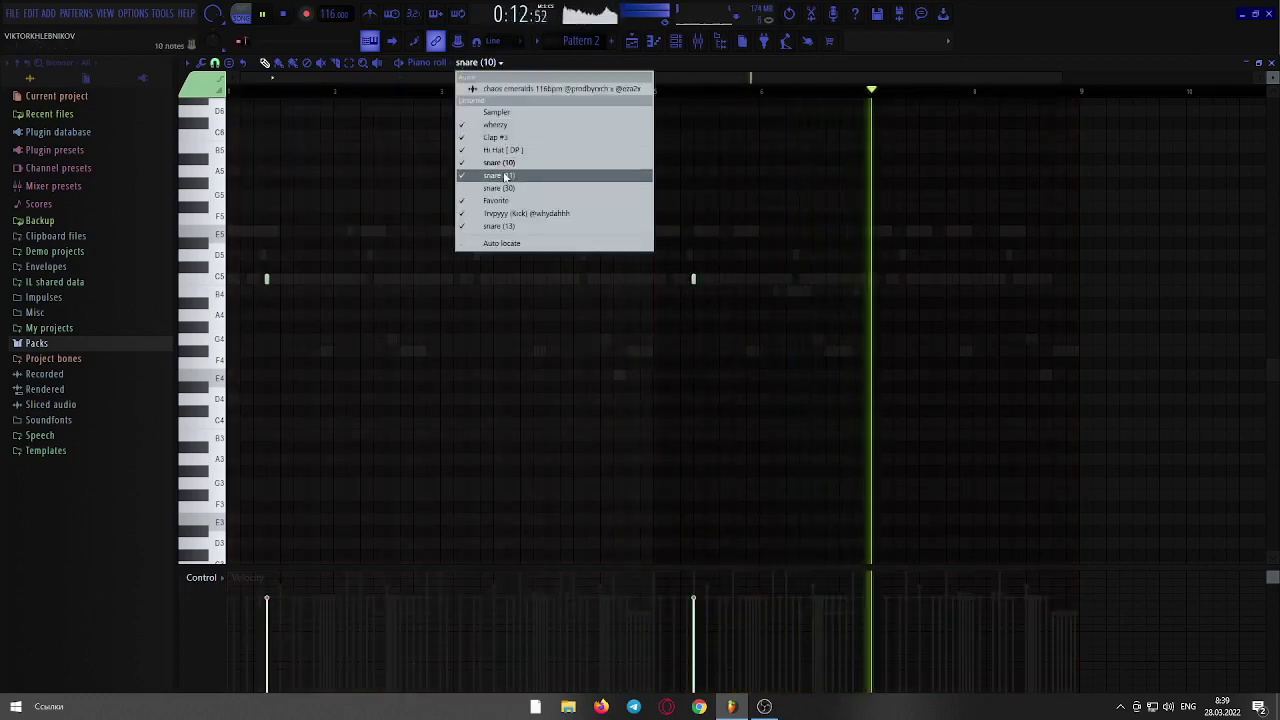
{"action": "left_click", "coordinate": [600, 175]}
{"action": "key", "text": "space"}
{"action": "key", "text": "space"}
{"action": "left_click", "coordinate": [485, 63]}
{"action": "left_click", "coordinate": [540, 213]}
{"action": "right_click", "coordinate": [856, 279]}
{"action": "left_click", "coordinate": [485, 63]}
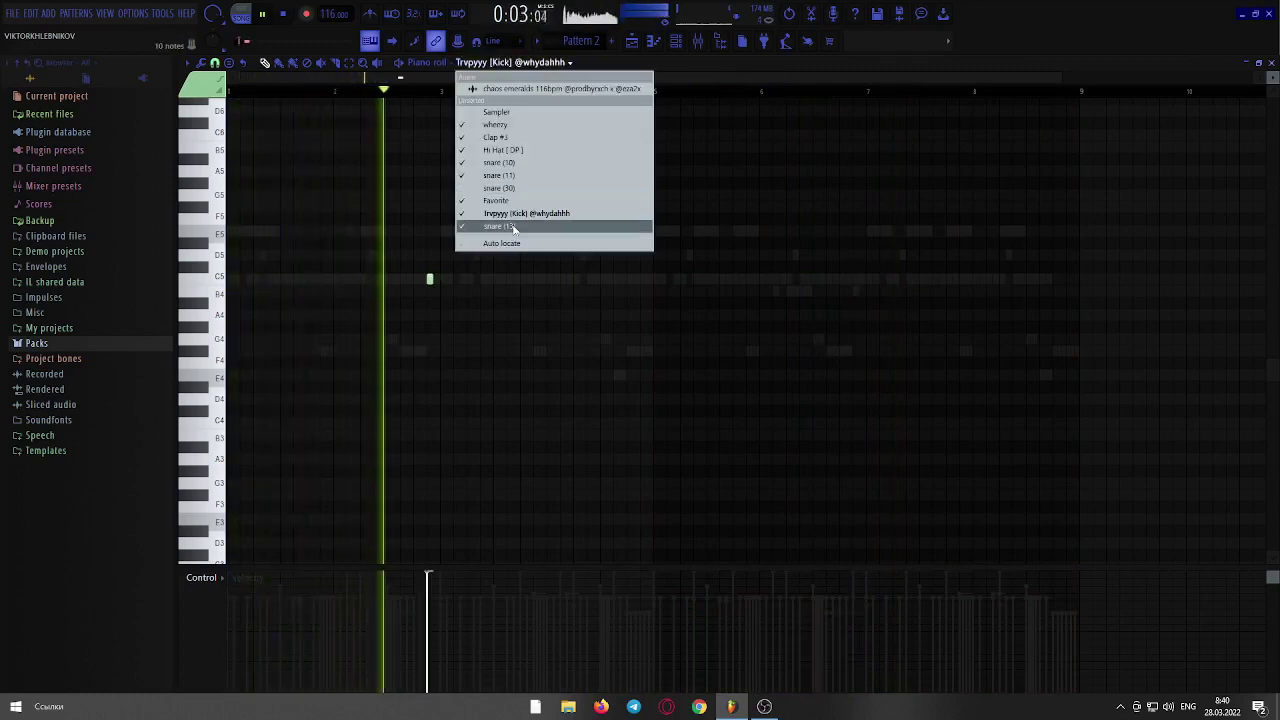
{"action": "left_click", "coordinate": [557, 199]}
- In the Playlist, add a second Pattern 2 clip on Track 3 starting at bar 9, keeping only the two adjoining clips
{"action": "left_click", "coordinate": [632, 40]}
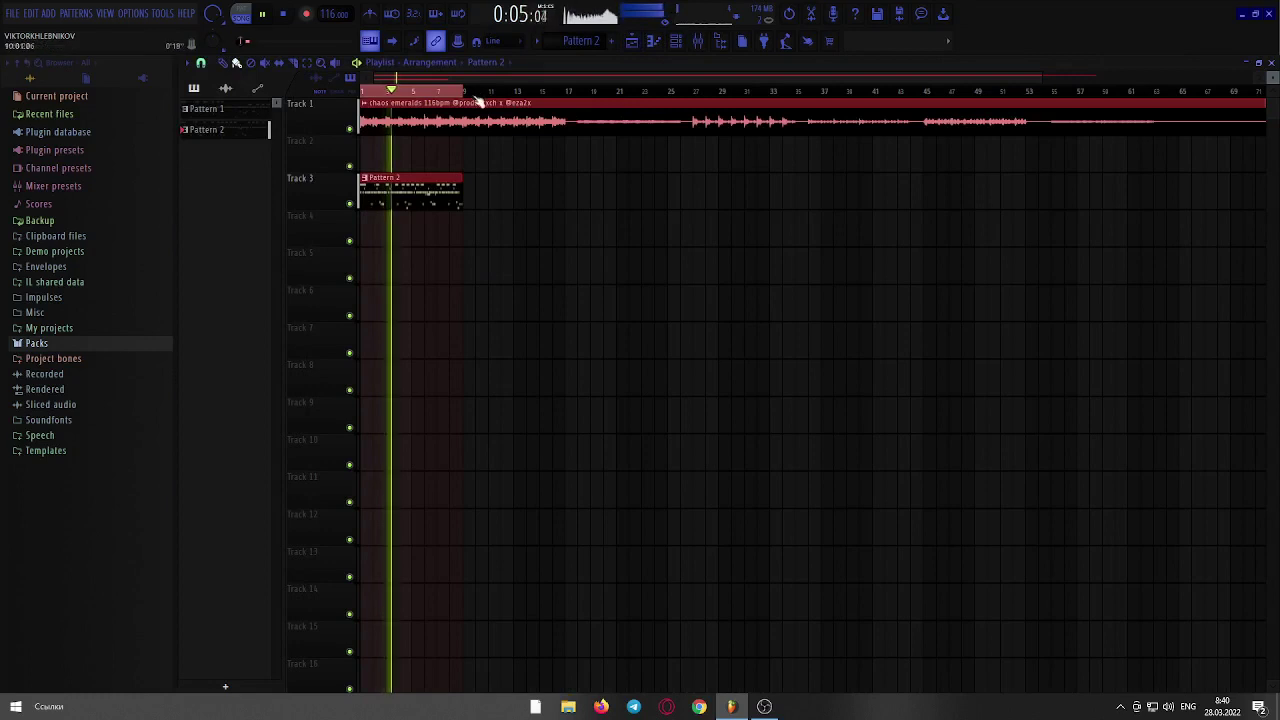
{"action": "left_click", "coordinate": [470, 191]}
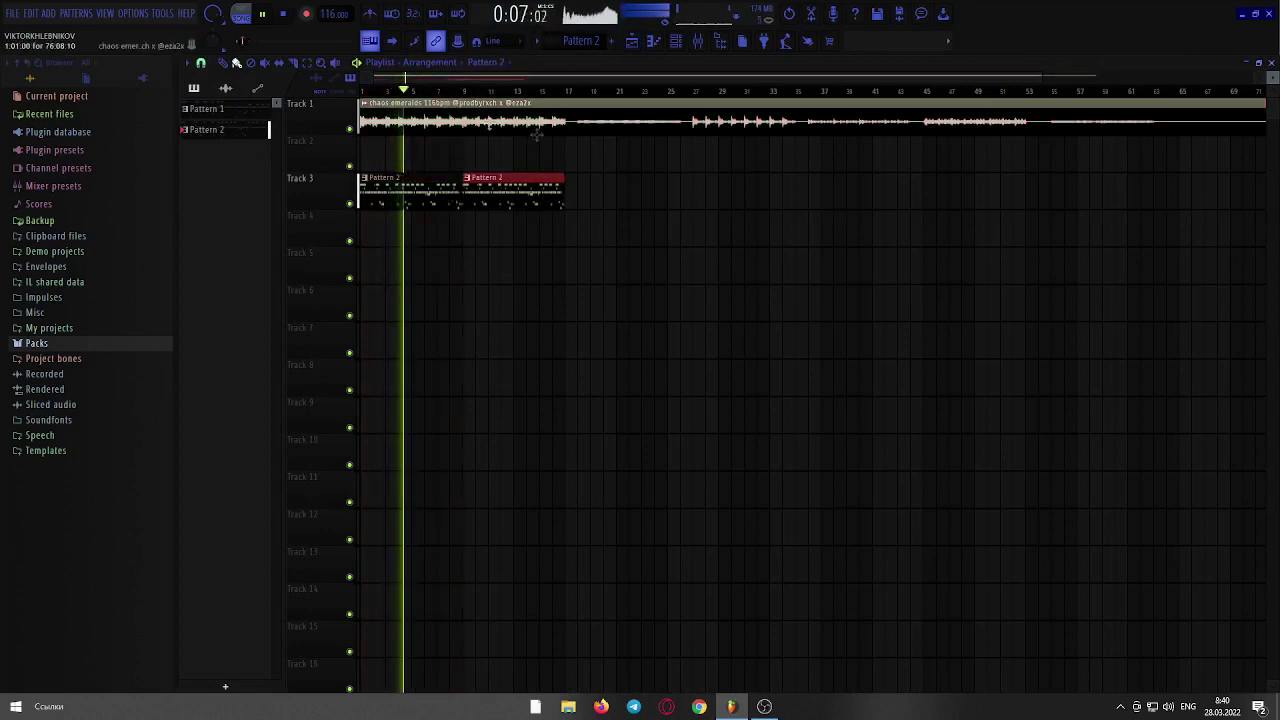
{"action": "left_click", "coordinate": [664, 187]}
{"action": "right_click", "coordinate": [712, 184]}
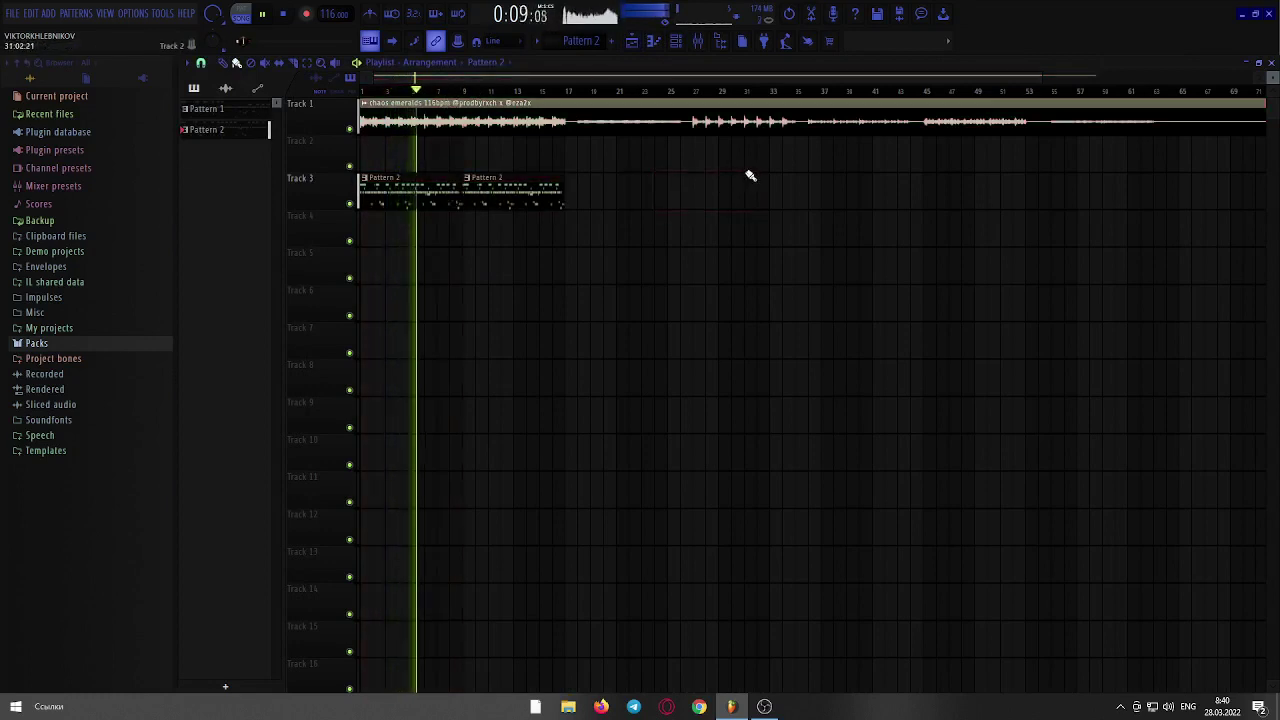